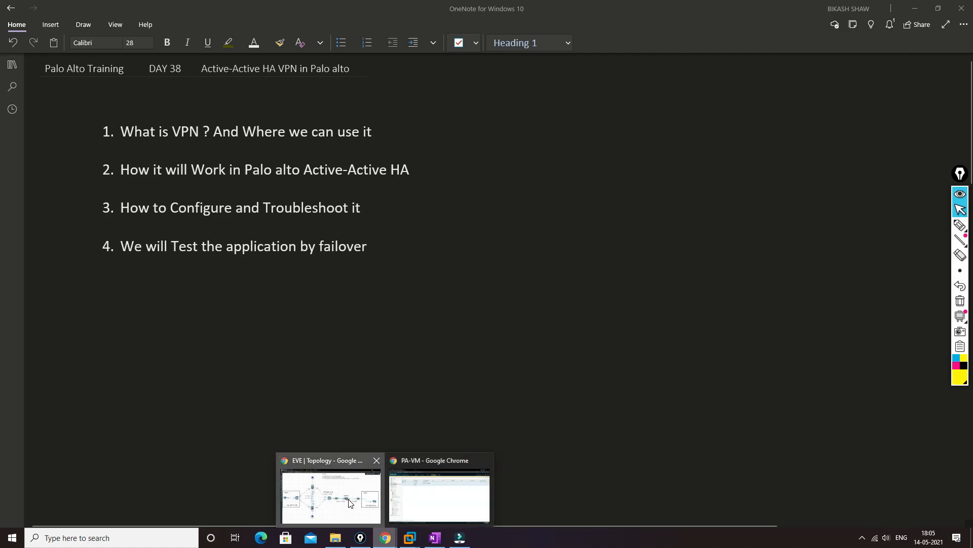
Step: Switch to the EVE topology in Chrome and ready the annotation pen with black ink
{"action": "left_click", "coordinate": [349, 500]}
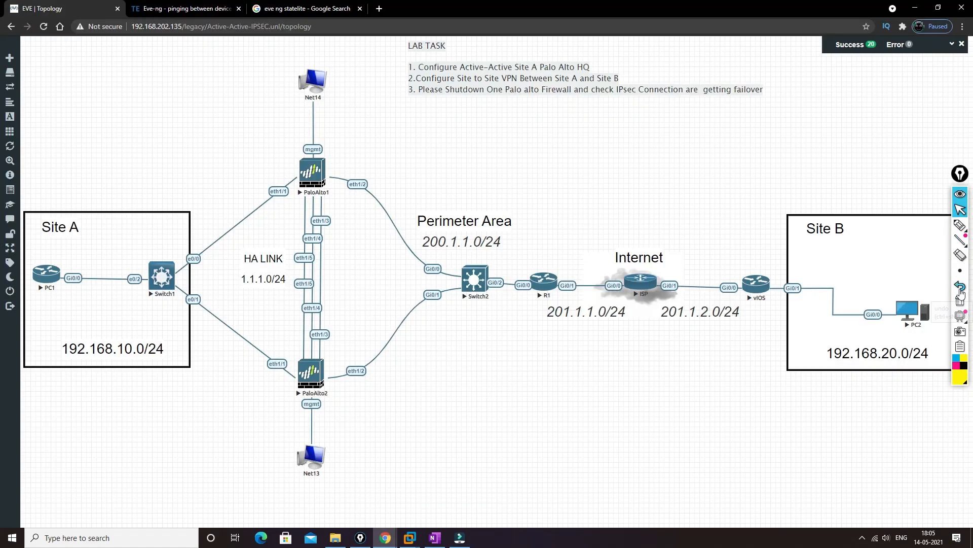
{"action": "mouse_move", "coordinate": [960, 227]}
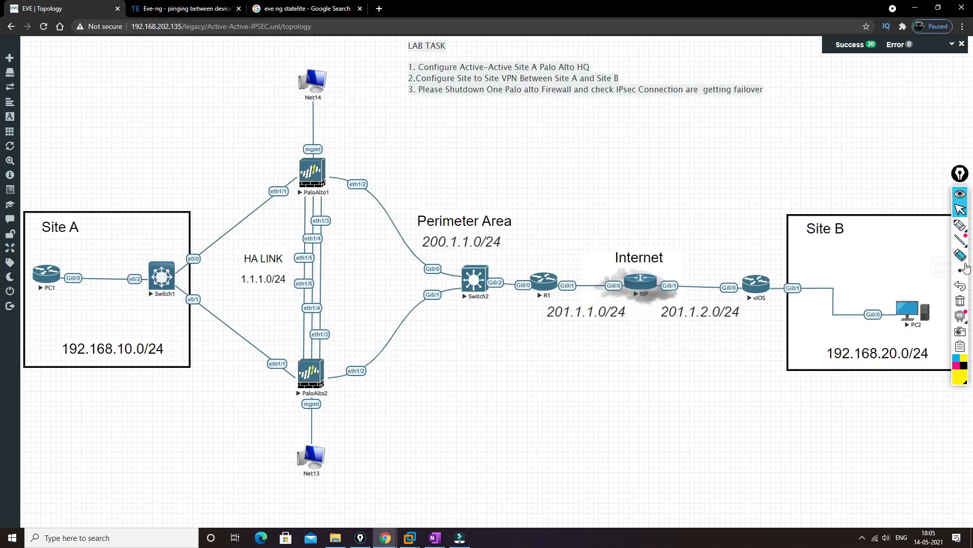
{"action": "left_click", "coordinate": [964, 365]}
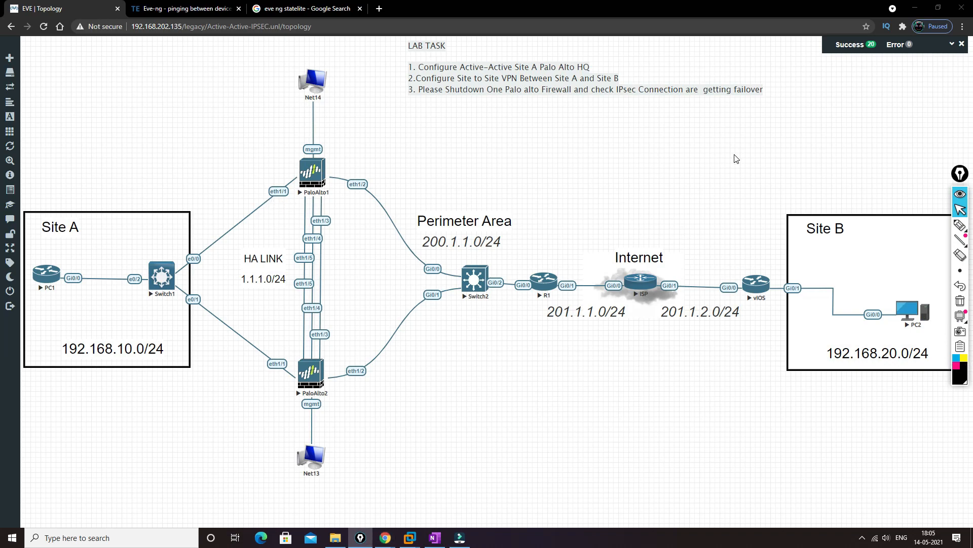
{"action": "mouse_move", "coordinate": [955, 227]}
{"action": "left_click", "coordinate": [915, 226]}
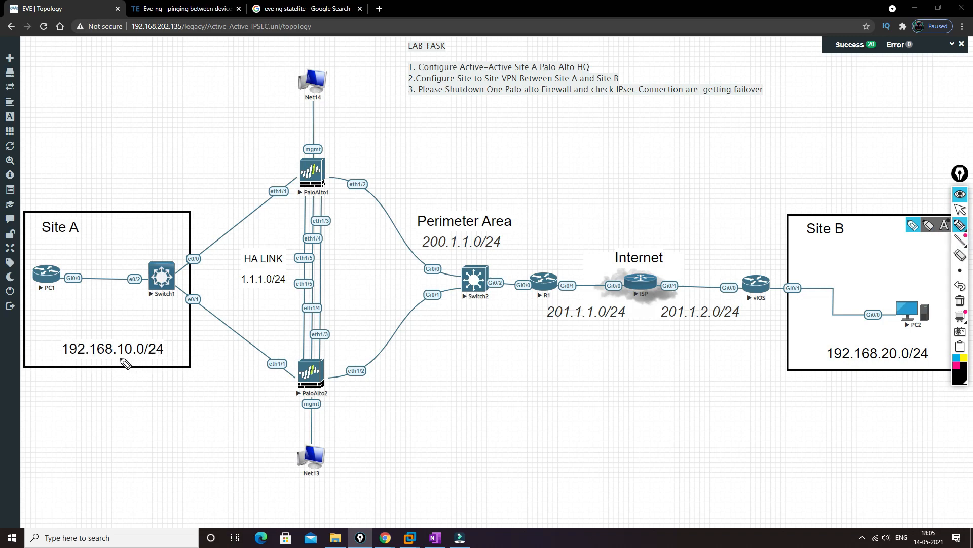
Step: Circle Site A's 192.168.10.0/24 subnet, box Site B's 192.168.20.0/24 subnet, and handwrite "Private" beneath Site A
{"action": "mouse_move", "coordinate": [70, 362]}
{"action": "left_mouse_down"}
{"action": "mouse_move", "coordinate": [154, 365]}
{"action": "mouse_move", "coordinate": [175, 347]}
{"action": "mouse_move", "coordinate": [93, 335]}
{"action": "mouse_move", "coordinate": [71, 361]}
{"action": "left_mouse_up"}
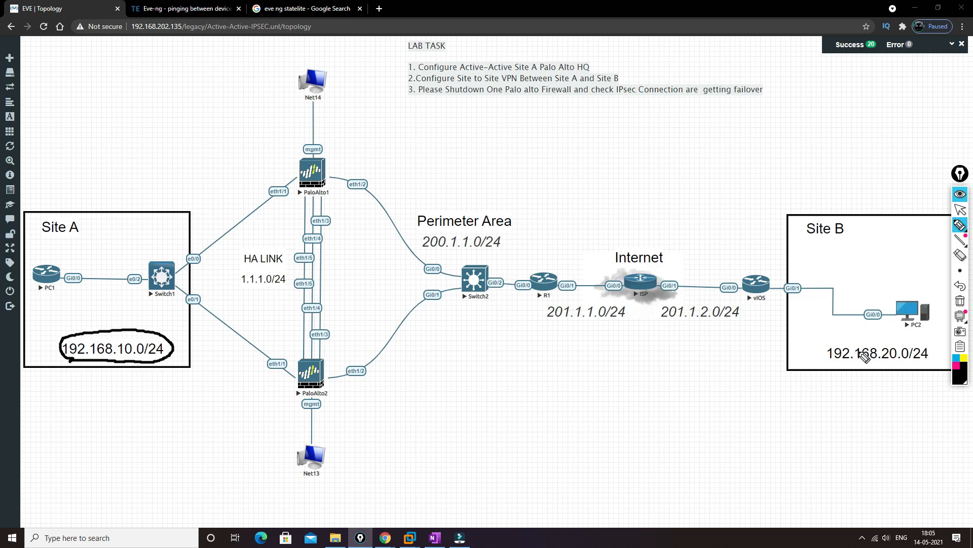
{"action": "mouse_move", "coordinate": [821, 357]}
{"action": "left_mouse_down"}
{"action": "mouse_move", "coordinate": [822, 347]}
{"action": "mouse_move", "coordinate": [857, 341]}
{"action": "mouse_move", "coordinate": [934, 341]}
{"action": "mouse_move", "coordinate": [936, 366]}
{"action": "mouse_move", "coordinate": [825, 368]}
{"action": "left_mouse_up"}
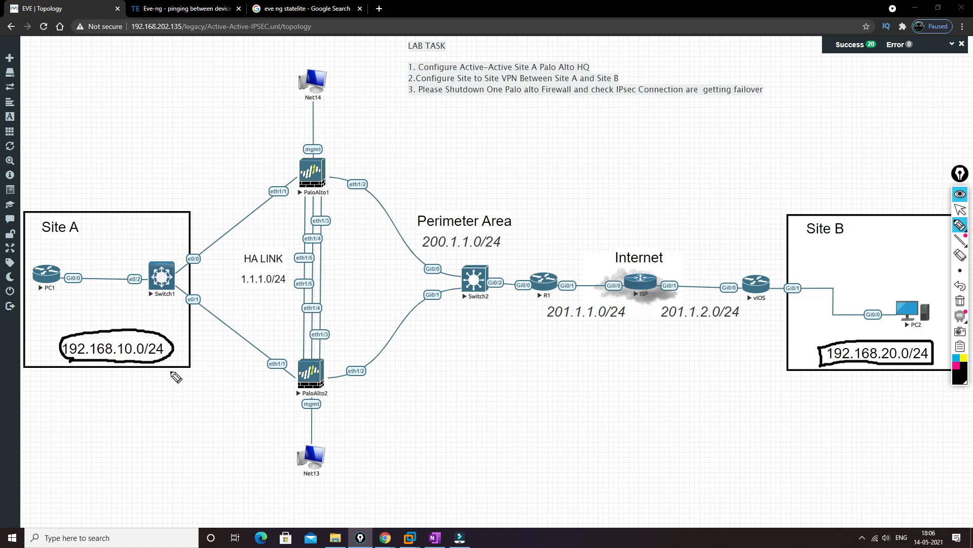
{"action": "mouse_move", "coordinate": [156, 376]}
{"action": "left_mouse_down"}
{"action": "mouse_move", "coordinate": [161, 398]}
{"action": "mouse_move", "coordinate": [214, 363]}
{"action": "left_mouse_up"}
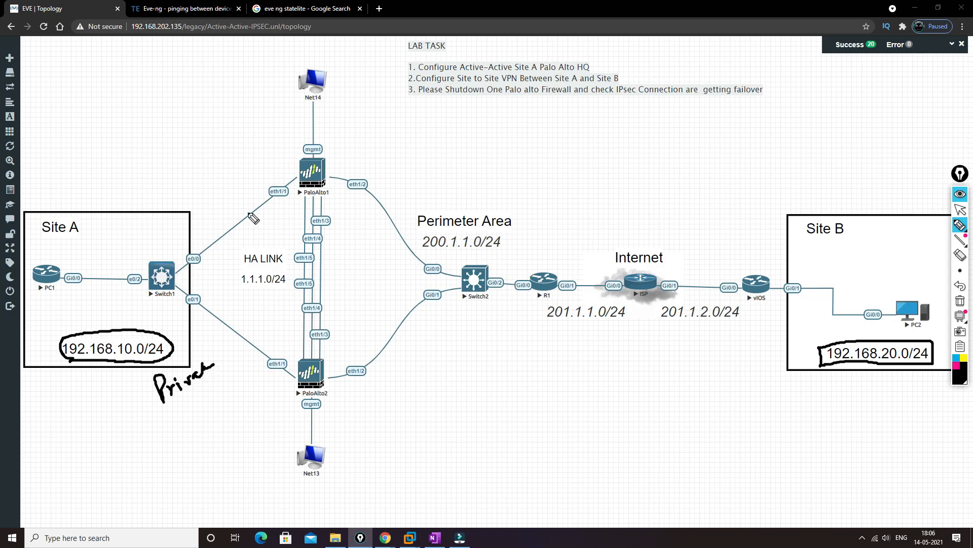
Step: Draw bracket lines on both sides of the two Palo Alto firewalls and circle the Perimeter Area label with its 200.1.1.0/24 subnet
{"action": "mouse_move", "coordinate": [299, 162]}
{"action": "left_mouse_down"}
{"action": "mouse_move", "coordinate": [293, 396]}
{"action": "mouse_move", "coordinate": [258, 398]}
{"action": "left_mouse_up"}
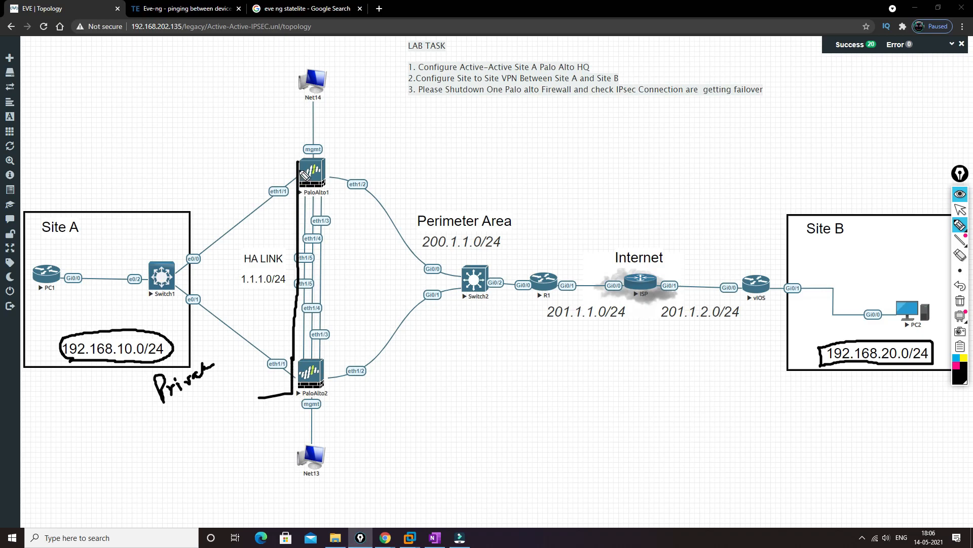
{"action": "left_click_drag", "start_coordinate": [297, 160], "coordinate": [268, 158]}
{"action": "left_click_drag", "start_coordinate": [330, 161], "coordinate": [346, 408]}
{"action": "mouse_move", "coordinate": [424, 252]}
{"action": "left_mouse_down"}
{"action": "mouse_move", "coordinate": [501, 250]}
{"action": "mouse_move", "coordinate": [524, 213]}
{"action": "mouse_move", "coordinate": [416, 217]}
{"action": "mouse_move", "coordinate": [432, 256]}
{"action": "left_mouse_up"}
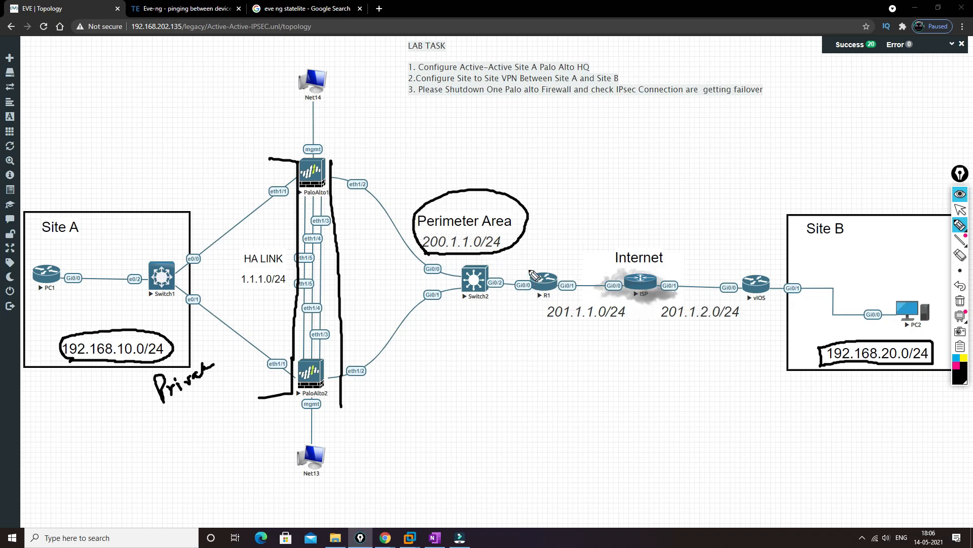
Step: Trace the link from R1 through the ISP to vIOS, circle Internet and the vIOS router, and draw arrows from the router towards Internet and Site B
{"action": "left_click_drag", "start_coordinate": [558, 282], "coordinate": [612, 282]}
{"action": "mouse_move", "coordinate": [675, 246]}
{"action": "left_mouse_down"}
{"action": "mouse_move", "coordinate": [626, 243]}
{"action": "mouse_move", "coordinate": [640, 268]}
{"action": "mouse_move", "coordinate": [677, 249]}
{"action": "mouse_move", "coordinate": [670, 237]}
{"action": "left_mouse_up"}
{"action": "mouse_move", "coordinate": [660, 279]}
{"action": "left_mouse_down"}
{"action": "mouse_move", "coordinate": [738, 279]}
{"action": "mouse_move", "coordinate": [763, 260]}
{"action": "mouse_move", "coordinate": [733, 274]}
{"action": "mouse_move", "coordinate": [781, 279]}
{"action": "mouse_move", "coordinate": [771, 259]}
{"action": "left_mouse_up"}
{"action": "left_click_drag", "start_coordinate": [675, 254], "coordinate": [738, 265]}
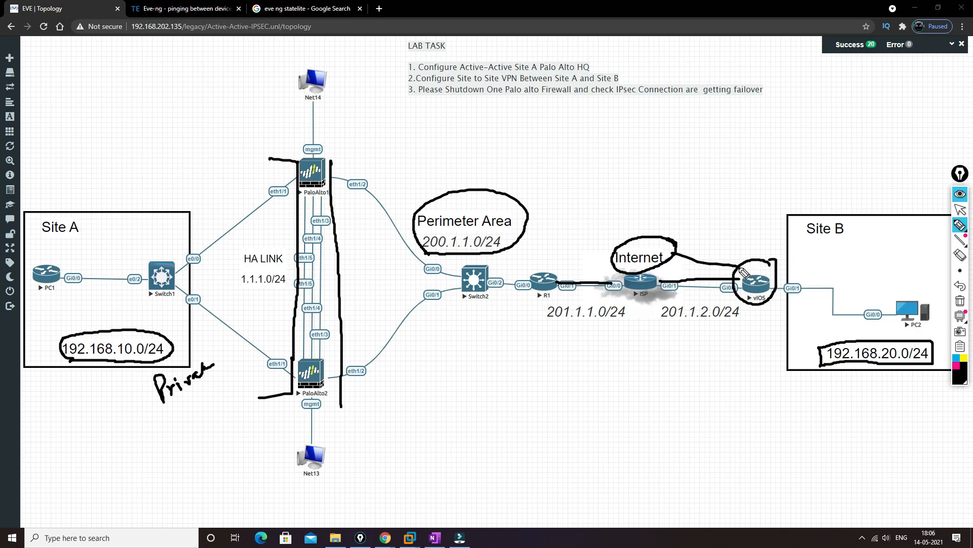
{"action": "left_click_drag", "start_coordinate": [676, 259], "coordinate": [689, 249]}
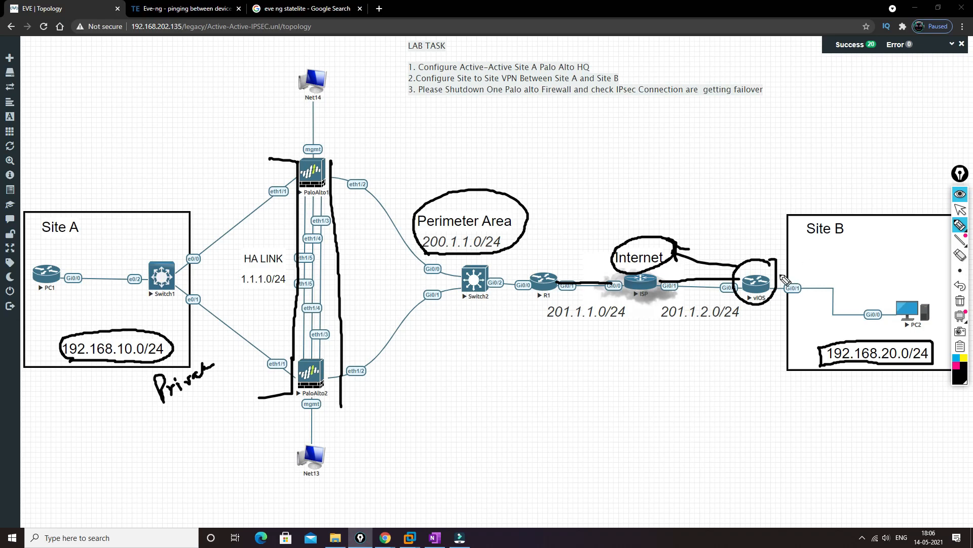
{"action": "left_click_drag", "start_coordinate": [771, 275], "coordinate": [821, 264]}
Step: Draw an arrow downward from the vIOS router and handwrite a Cisco router label beneath it
{"action": "left_click_drag", "start_coordinate": [759, 304], "coordinate": [759, 357]}
{"action": "left_click_drag", "start_coordinate": [753, 349], "coordinate": [765, 350]}
{"action": "left_click_drag", "start_coordinate": [746, 382], "coordinate": [757, 397]}
{"action": "left_click", "coordinate": [757, 380]}
{"action": "left_click_drag", "start_coordinate": [771, 382], "coordinate": [780, 378]}
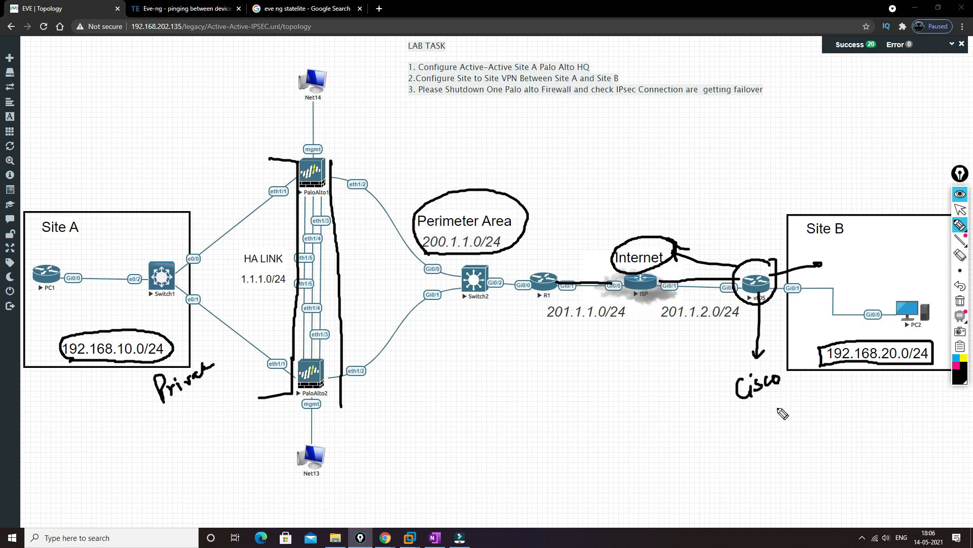
{"action": "mouse_move", "coordinate": [759, 394]}
{"action": "left_mouse_down"}
{"action": "mouse_move", "coordinate": [758, 418]}
{"action": "mouse_move", "coordinate": [795, 402]}
{"action": "left_mouse_up"}
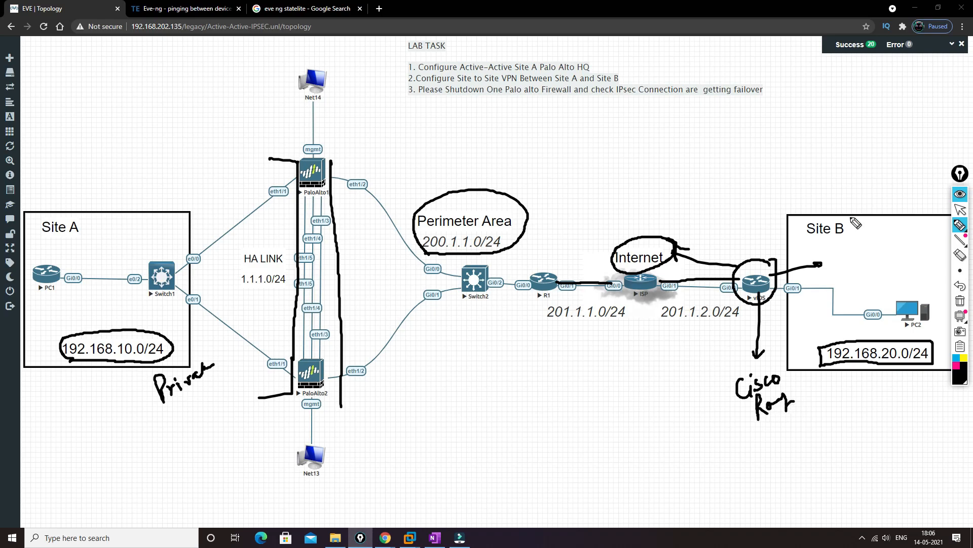
Step: Draw a line from PaloAlto1 to vIOS and handwrite the Palo Alto to Cisco note with the topics Routing, HA and IPsec above the topology
{"action": "mouse_move", "coordinate": [322, 173]}
{"action": "left_mouse_down"}
{"action": "mouse_move", "coordinate": [545, 215]}
{"action": "mouse_move", "coordinate": [733, 279]}
{"action": "left_mouse_up"}
{"action": "left_click_drag", "start_coordinate": [451, 136], "coordinate": [451, 171]}
{"action": "mouse_move", "coordinate": [448, 140]}
{"action": "left_mouse_down"}
{"action": "mouse_move", "coordinate": [460, 153]}
{"action": "mouse_move", "coordinate": [478, 136]}
{"action": "mouse_move", "coordinate": [505, 150]}
{"action": "mouse_move", "coordinate": [595, 152]}
{"action": "left_mouse_up"}
{"action": "left_click_drag", "start_coordinate": [599, 144], "coordinate": [614, 150]}
{"action": "left_click_drag", "start_coordinate": [624, 141], "coordinate": [634, 144]}
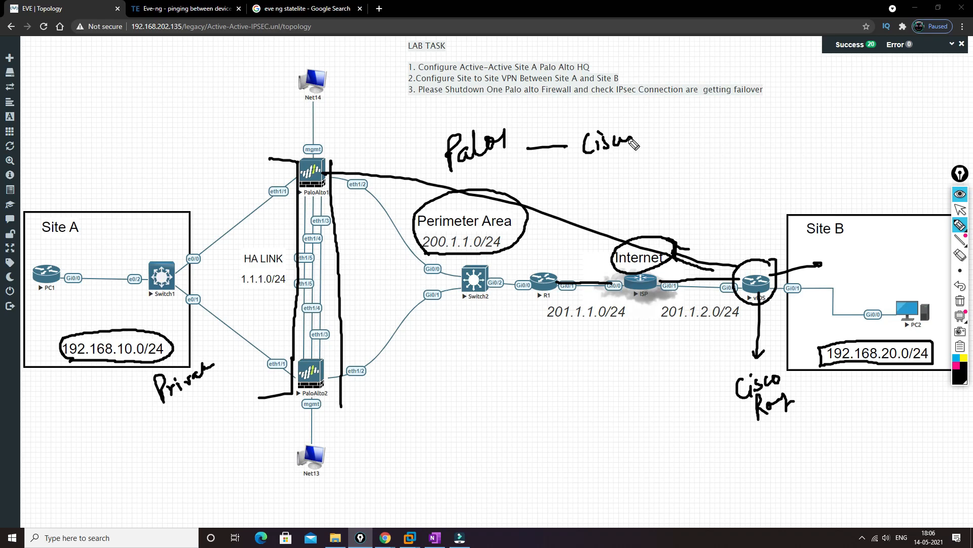
{"action": "mouse_move", "coordinate": [738, 152]}
{"action": "left_mouse_down"}
{"action": "mouse_move", "coordinate": [736, 134]}
{"action": "mouse_move", "coordinate": [779, 137]}
{"action": "mouse_move", "coordinate": [808, 115]}
{"action": "left_mouse_up"}
{"action": "mouse_move", "coordinate": [775, 152]}
{"action": "left_mouse_down"}
{"action": "mouse_move", "coordinate": [807, 161]}
{"action": "mouse_move", "coordinate": [772, 198]}
{"action": "mouse_move", "coordinate": [801, 172]}
{"action": "mouse_move", "coordinate": [840, 168]}
{"action": "left_mouse_up"}
Step: Draw a second, diagonal arrow down from the vIOS router and add a short handwritten note below it
{"action": "mouse_move", "coordinate": [746, 305]}
{"action": "left_mouse_down"}
{"action": "mouse_move", "coordinate": [710, 386]}
{"action": "mouse_move", "coordinate": [723, 380]}
{"action": "left_mouse_up"}
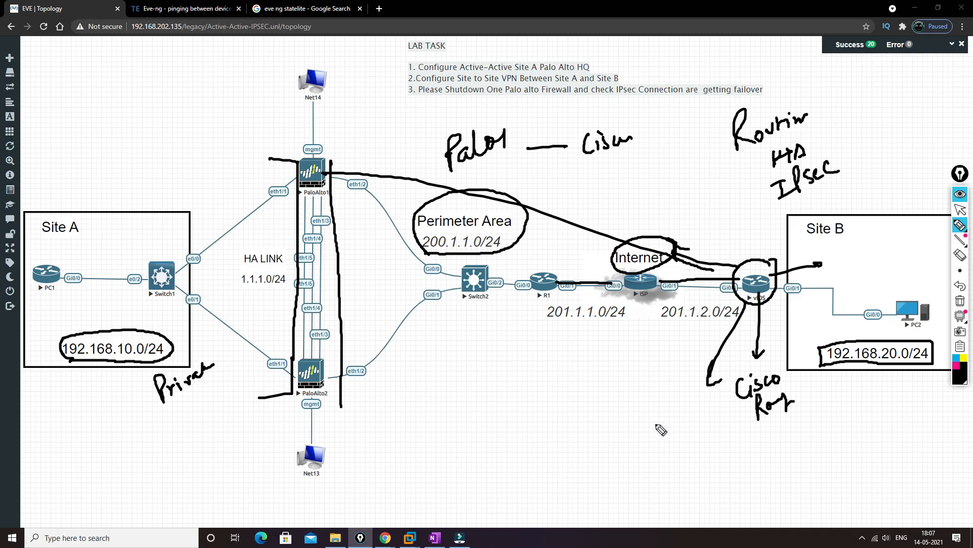
{"action": "left_click_drag", "start_coordinate": [649, 420], "coordinate": [672, 412]}
{"action": "mouse_move", "coordinate": [660, 416]}
{"action": "left_mouse_down"}
{"action": "mouse_move", "coordinate": [663, 440]}
{"action": "mouse_move", "coordinate": [676, 406]}
{"action": "left_mouse_up"}
{"action": "mouse_move", "coordinate": [676, 406]}
{"action": "left_mouse_down"}
{"action": "mouse_move", "coordinate": [686, 431]}
{"action": "mouse_move", "coordinate": [698, 421]}
{"action": "left_mouse_up"}
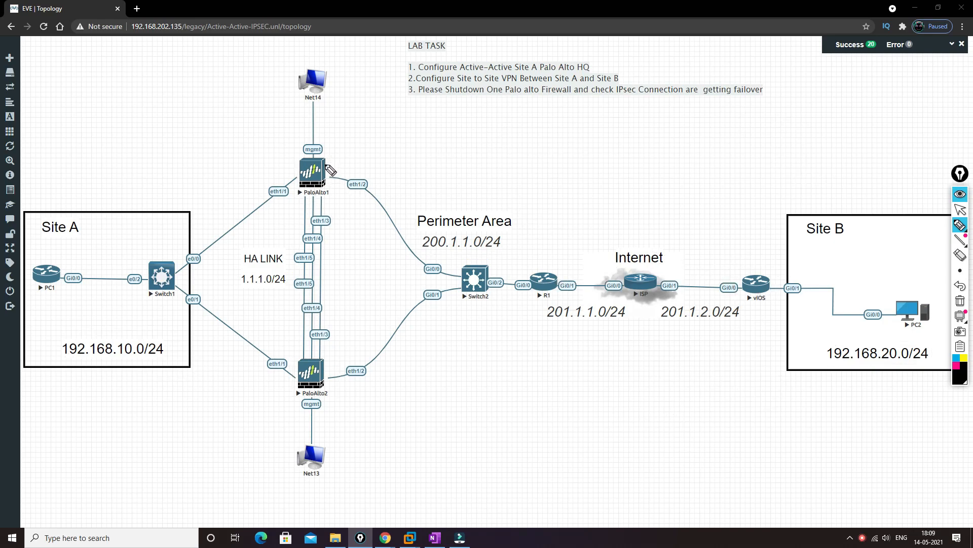
Step: Mark the firewalls' management connections with arrows and the HA links eth1/3 to eth1/5 with strokes, clear all ink, and return to the normal pointer
{"action": "mouse_move", "coordinate": [327, 164]}
{"action": "left_mouse_down"}
{"action": "mouse_move", "coordinate": [330, 107]}
{"action": "mouse_move", "coordinate": [336, 113]}
{"action": "left_mouse_up"}
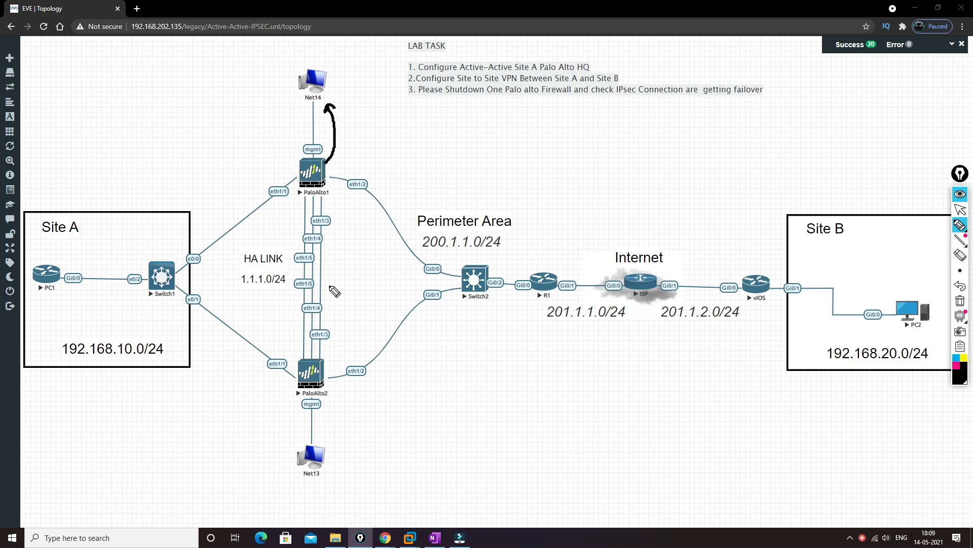
{"action": "left_click_drag", "start_coordinate": [330, 394], "coordinate": [338, 432]}
{"action": "mouse_move", "coordinate": [333, 219]}
{"action": "left_mouse_down"}
{"action": "mouse_move", "coordinate": [366, 216]}
{"action": "mouse_move", "coordinate": [338, 242]}
{"action": "mouse_move", "coordinate": [358, 235]}
{"action": "left_mouse_up"}
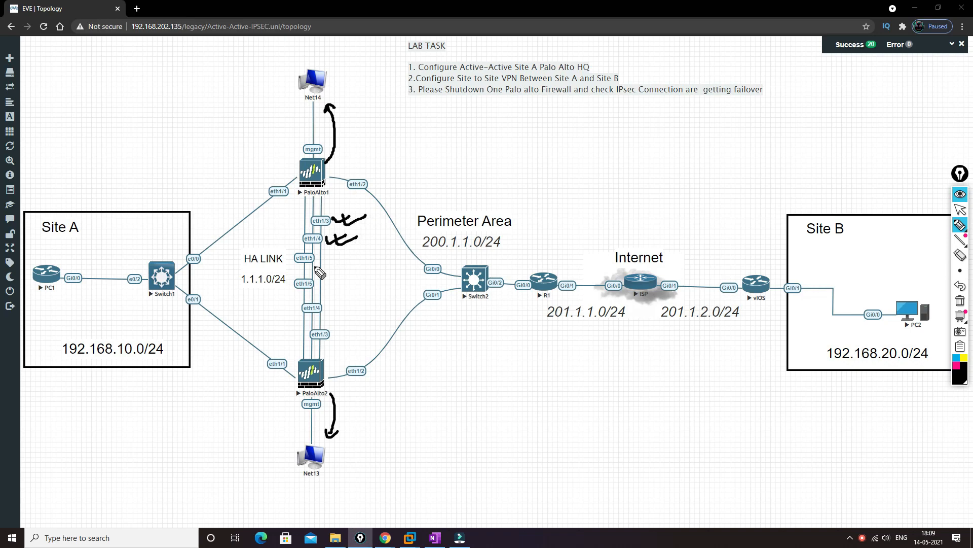
{"action": "mouse_move", "coordinate": [316, 258]}
{"action": "left_mouse_down"}
{"action": "mouse_move", "coordinate": [345, 255]}
{"action": "mouse_move", "coordinate": [347, 265]}
{"action": "left_mouse_up"}
{"action": "left_click_drag", "start_coordinate": [302, 360], "coordinate": [301, 219]}
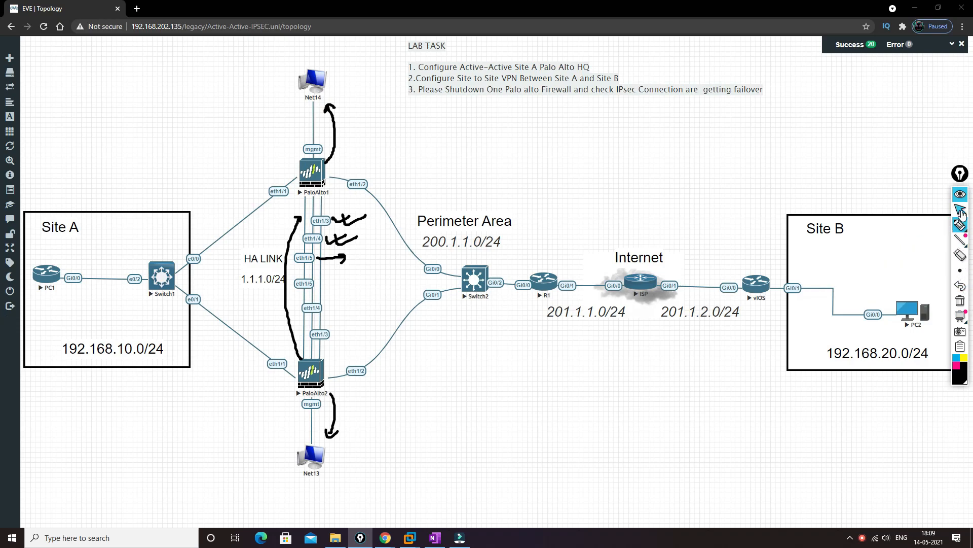
{"action": "left_click", "coordinate": [960, 300]}
{"action": "left_click", "coordinate": [961, 209]}
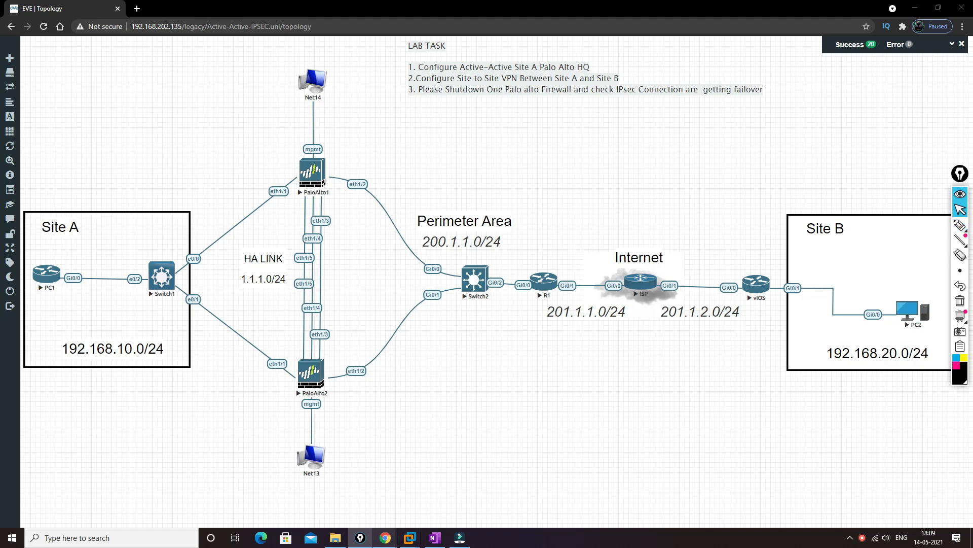
Step: Switch to the PA-VM browser window and compare the High Availability status on both firewalls' dashboards
{"action": "mouse_move", "coordinate": [384, 536]}
{"action": "left_click", "coordinate": [432, 495]}
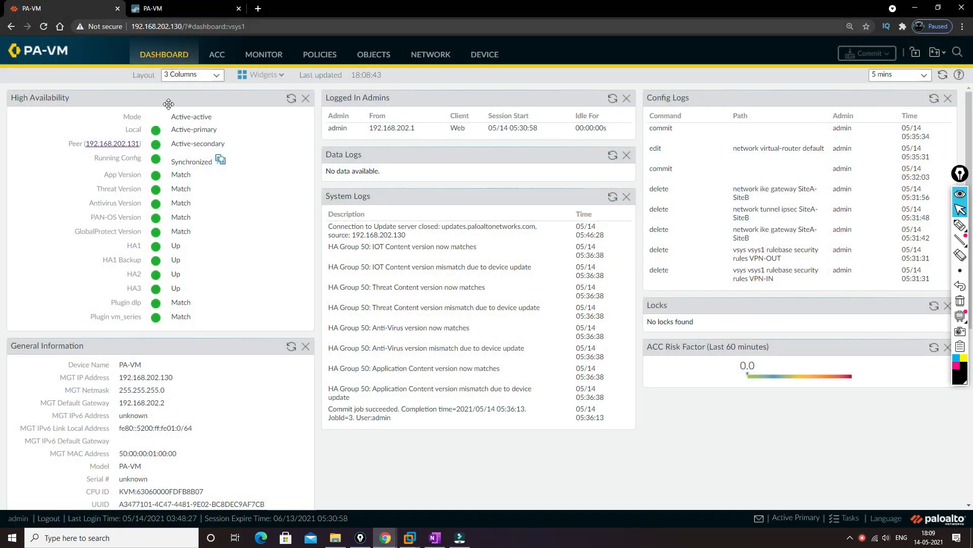
{"action": "left_click_drag", "start_coordinate": [191, 133], "coordinate": [241, 150]}
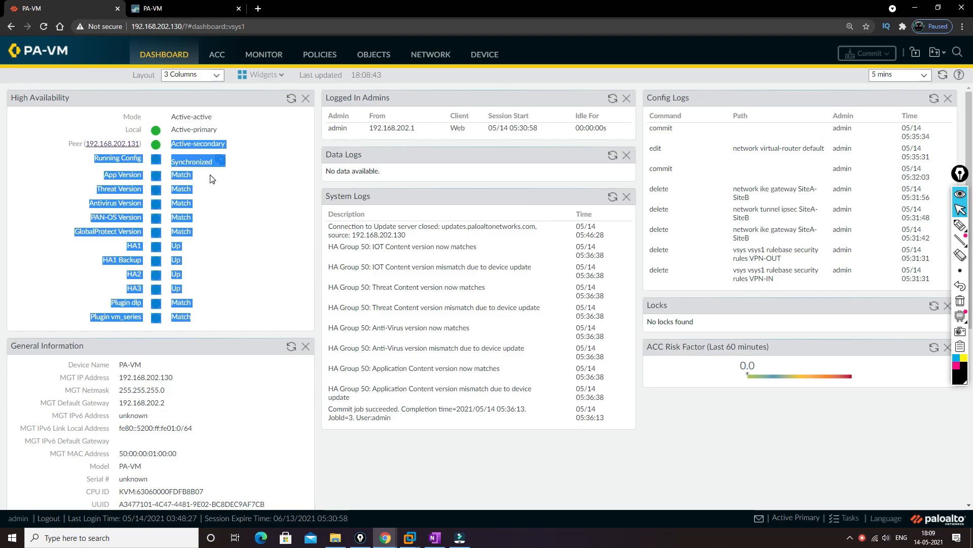
{"action": "left_click", "coordinate": [193, 138]}
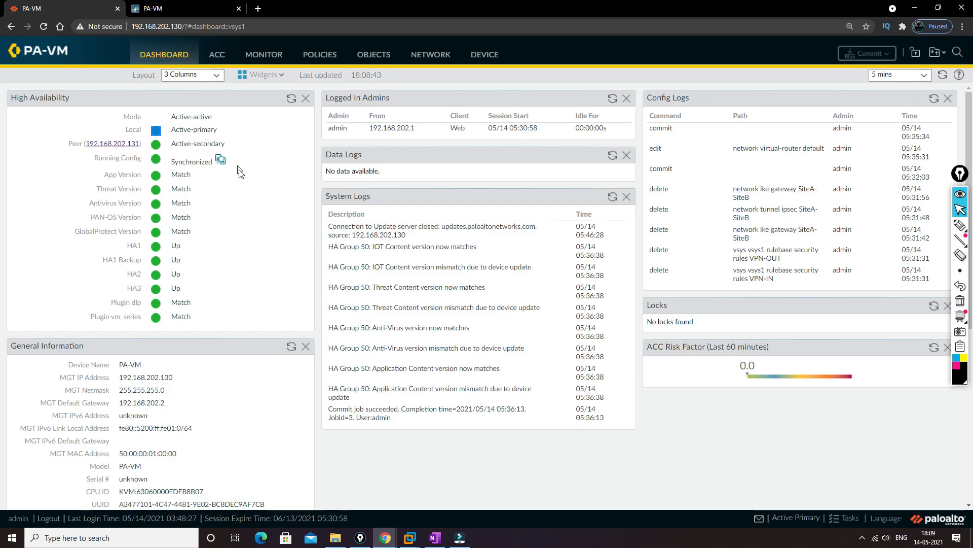
{"action": "left_click", "coordinate": [183, 8]}
{"action": "left_click", "coordinate": [175, 57]}
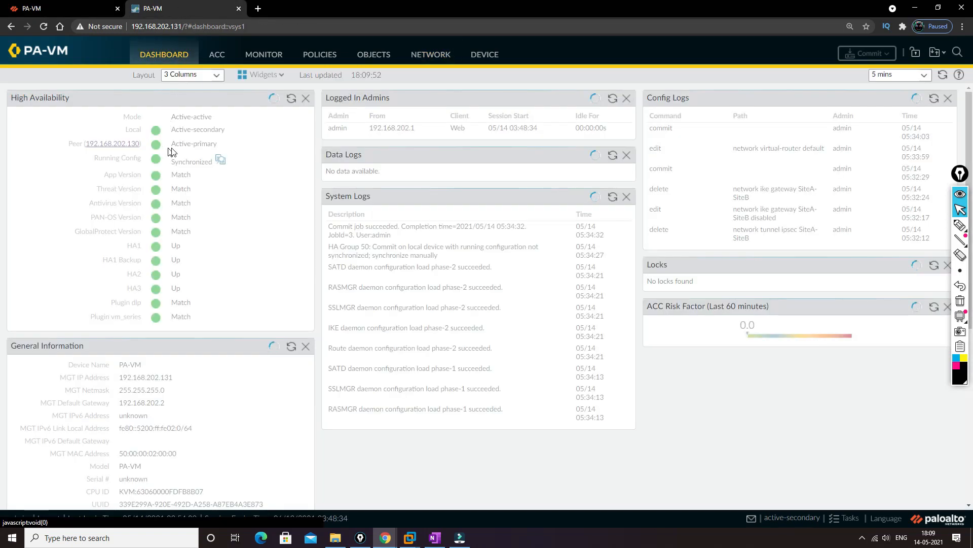
{"action": "left_click_drag", "start_coordinate": [172, 147], "coordinate": [238, 142]}
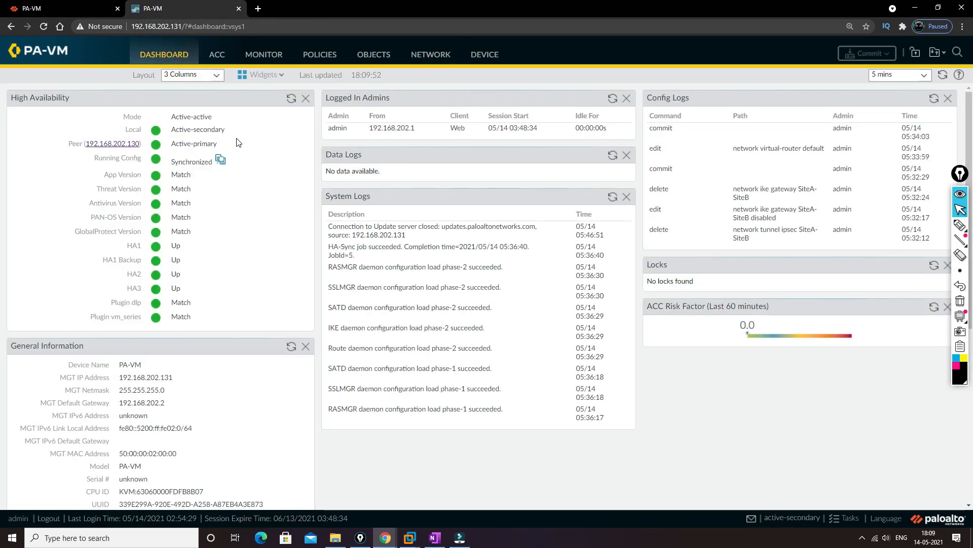
Step: Review the interfaces, zones, virtual routers, IKE gateways, IKE Crypto and IPSec Crypto profiles on the firewall at 192.168.202.130
{"action": "key", "text": "ctrl+Tab"}
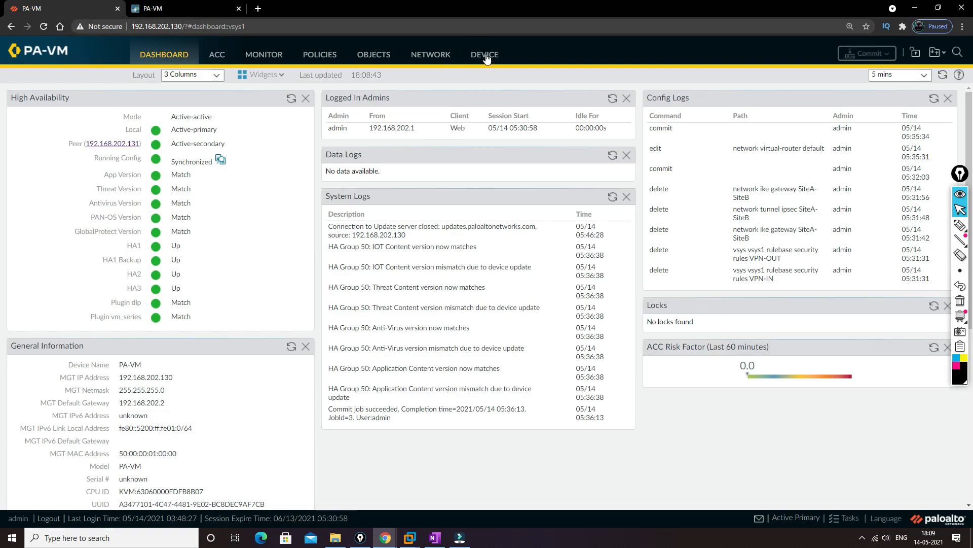
{"action": "left_click", "coordinate": [439, 55]}
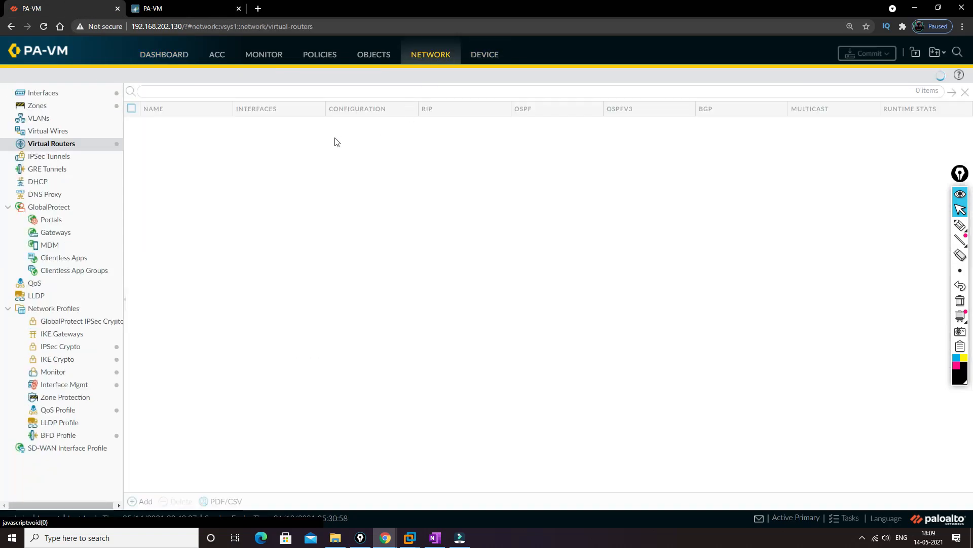
{"action": "left_click", "coordinate": [42, 93]}
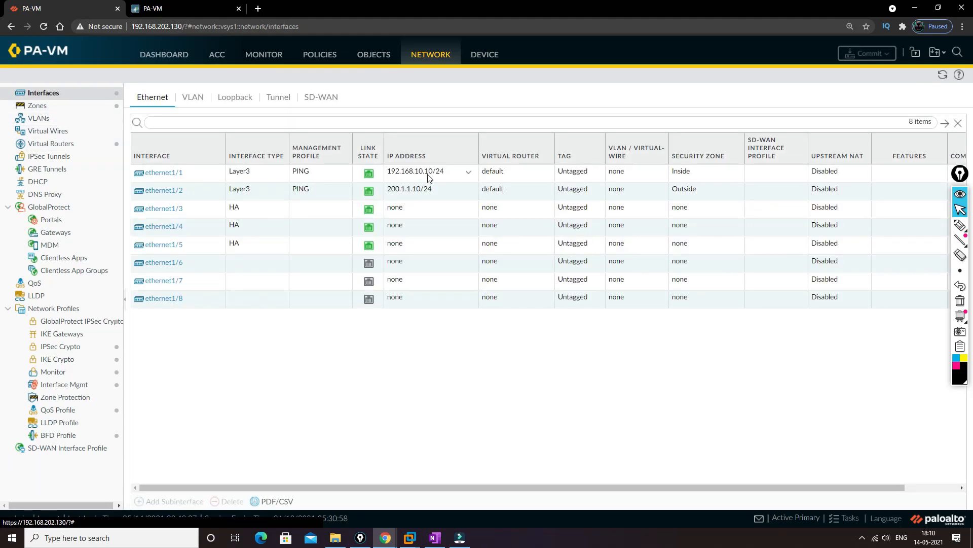
{"action": "left_click", "coordinate": [56, 107]}
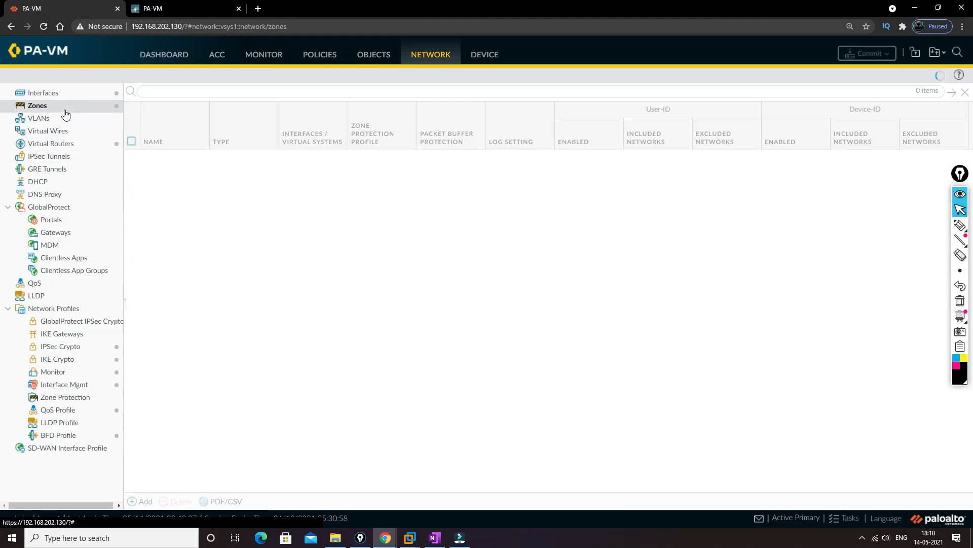
{"action": "left_click", "coordinate": [62, 144]}
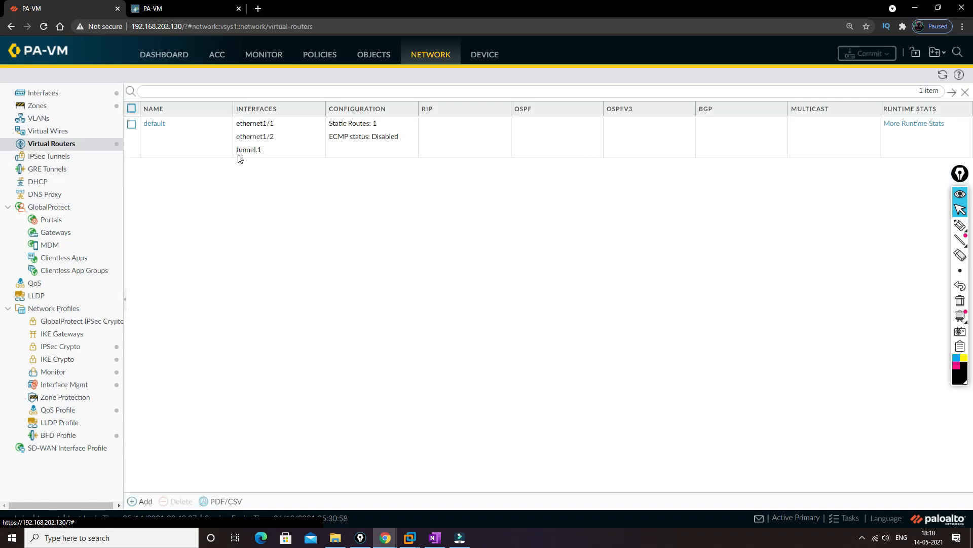
{"action": "left_click", "coordinate": [67, 336]}
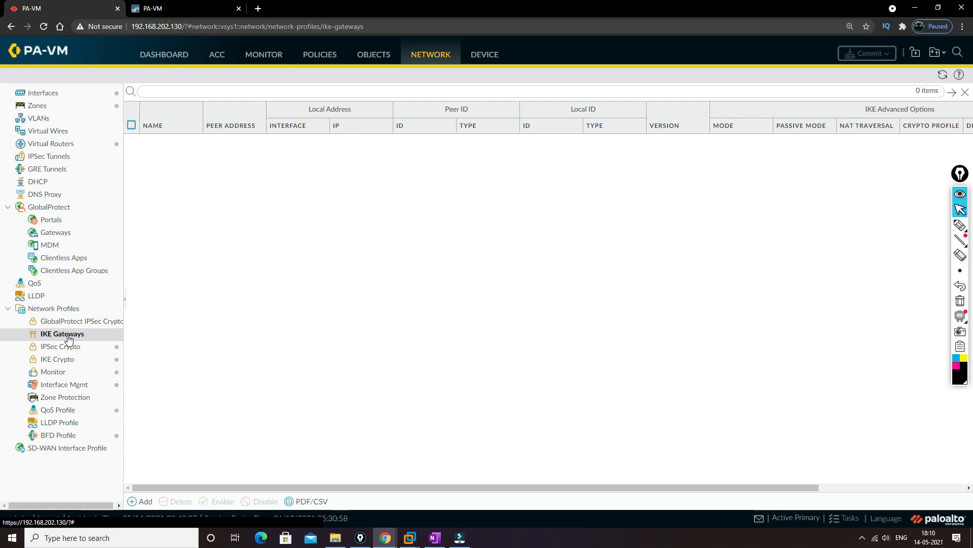
{"action": "left_click", "coordinate": [68, 364]}
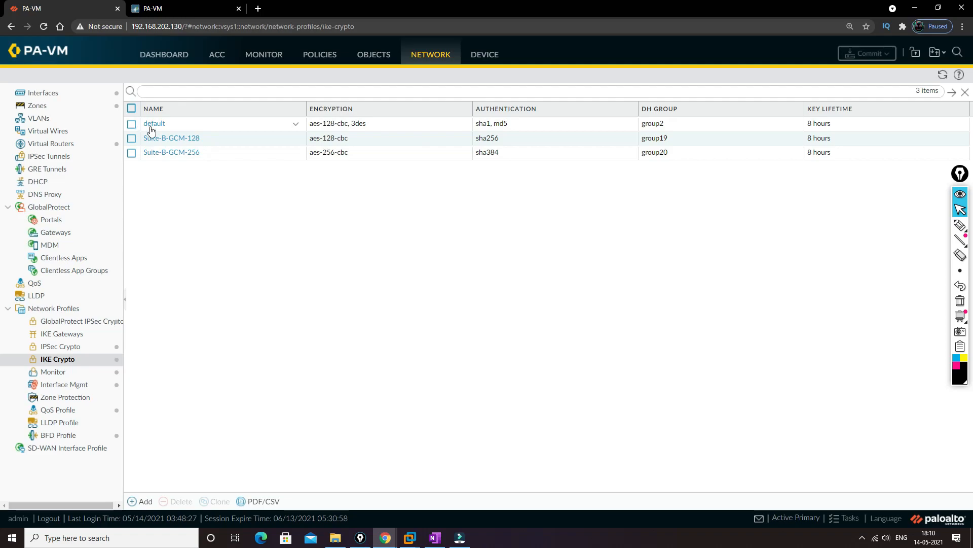
{"action": "left_click", "coordinate": [72, 347]}
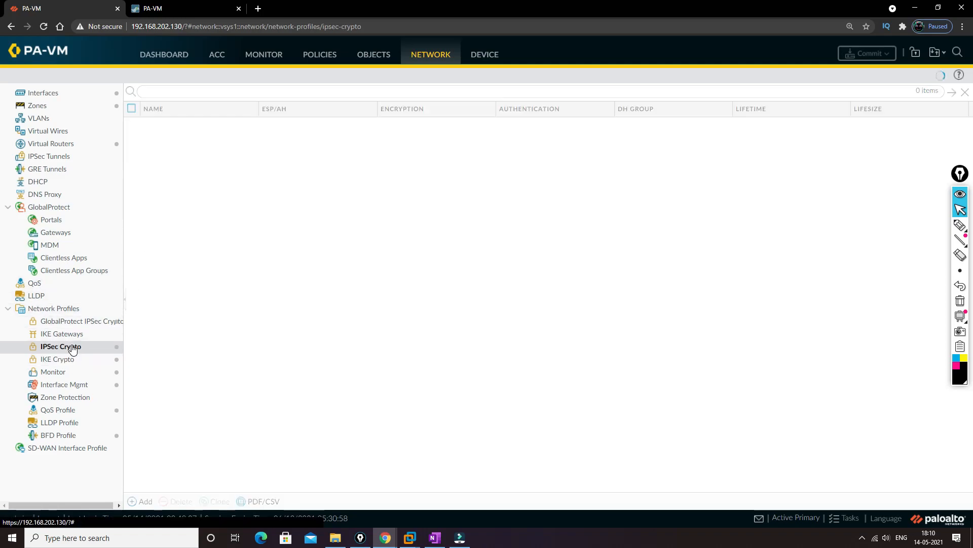
Step: Add an IKE gateway named SiteA-SiteB in IKEv1 only mode on interface ethernet1/2
{"action": "left_click", "coordinate": [76, 338]}
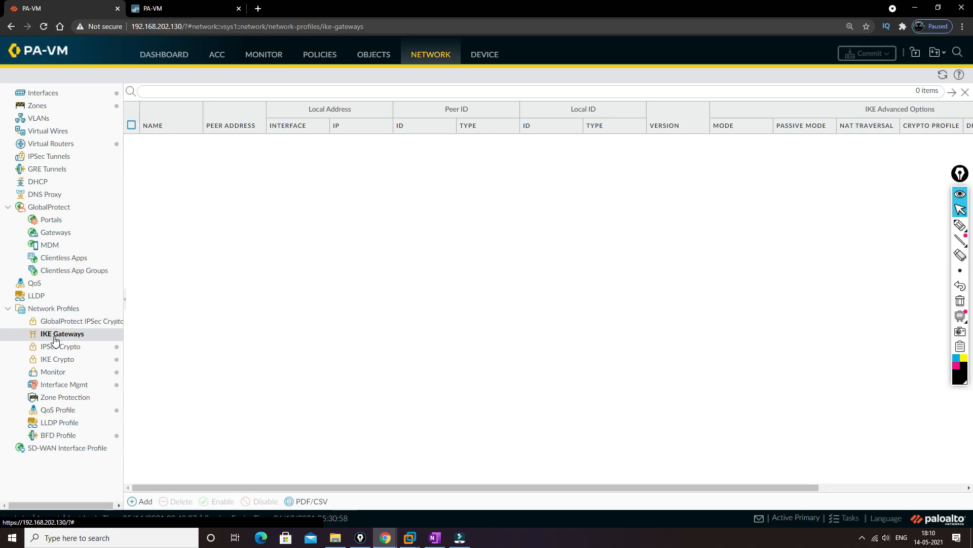
{"action": "left_click", "coordinate": [138, 501]}
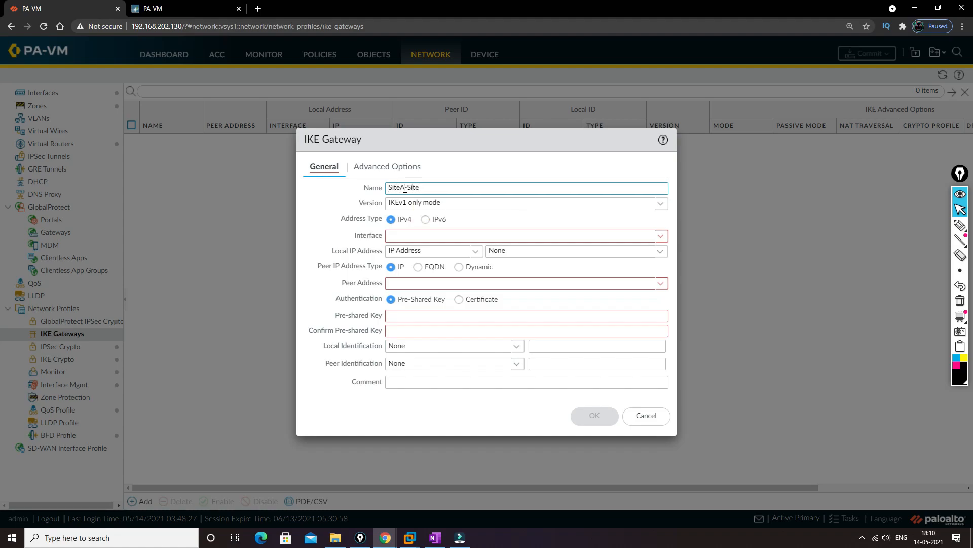
{"action": "left_click", "coordinate": [588, 241]}
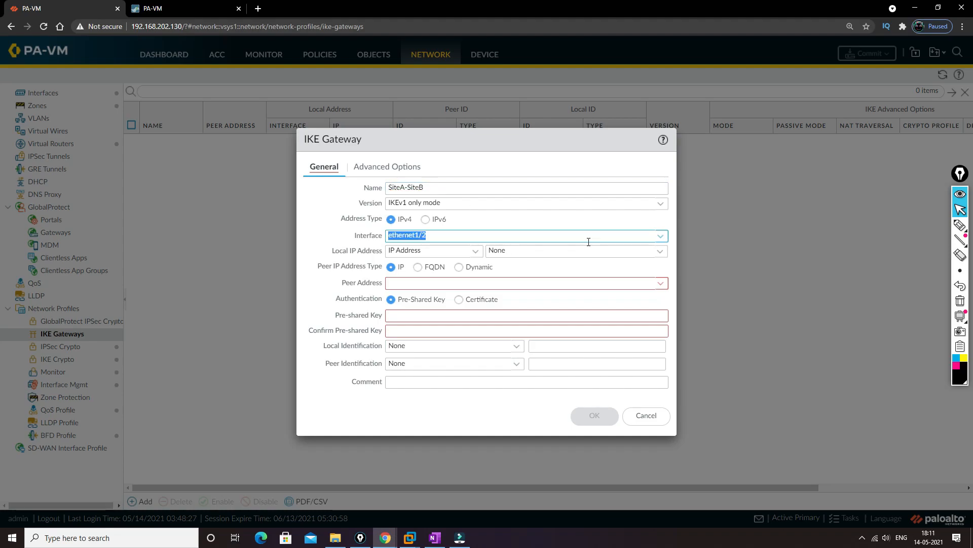
{"action": "left_click", "coordinate": [660, 236]}
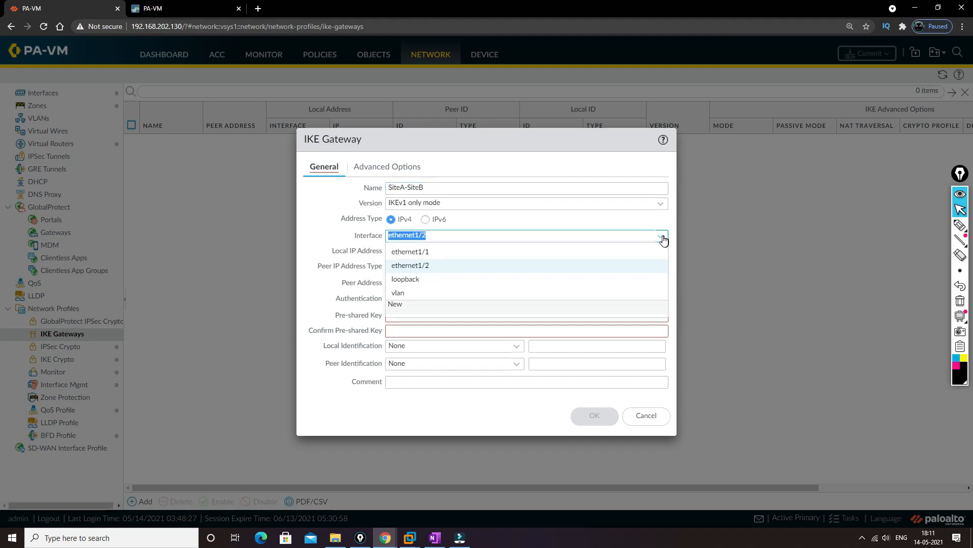
{"action": "left_click", "coordinate": [422, 267]}
Step: Check the perimeter area in the EVE topology window, and set the IKE gateway's local address to the floating IP 200.1.1.50
{"action": "key", "text": "alt+Tab"}
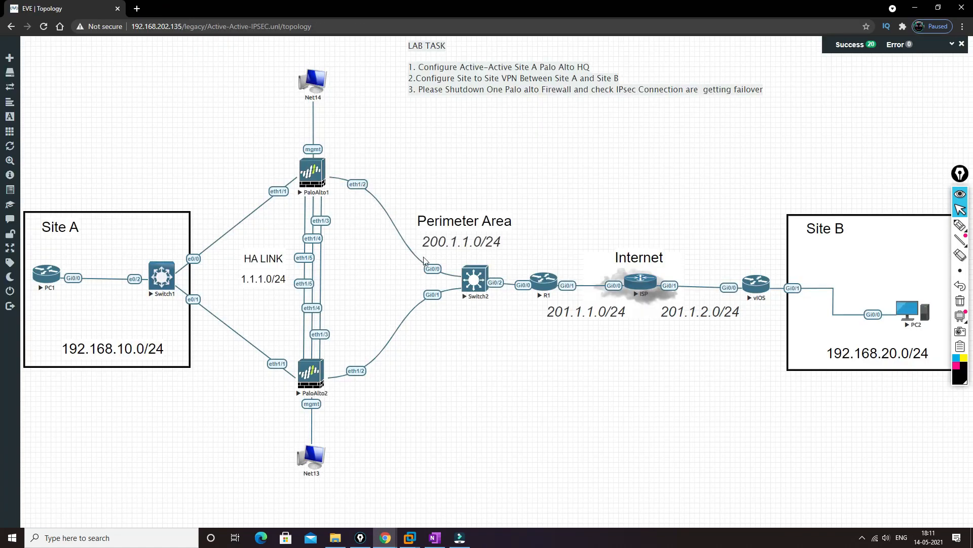
{"action": "key", "text": "ctrl+plus"}
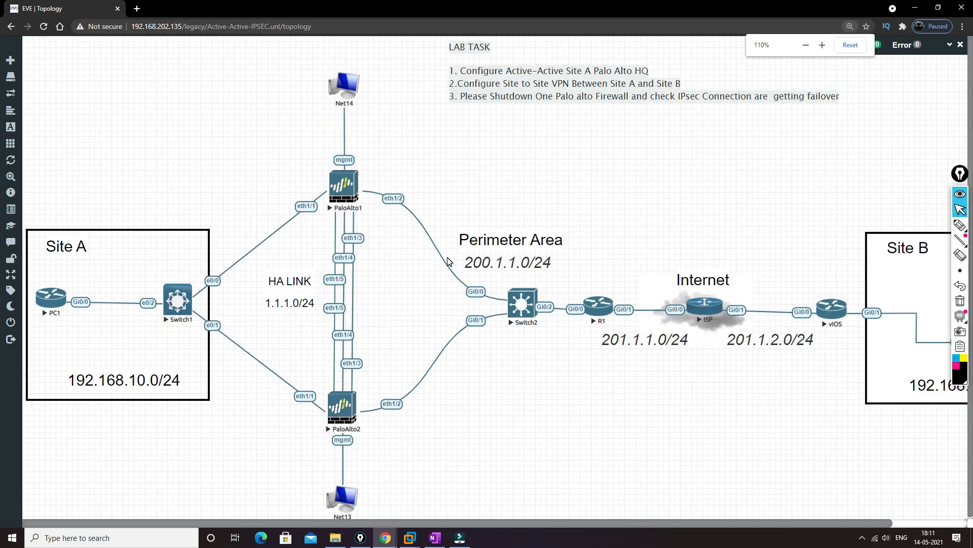
{"action": "key", "text": "ctrl+minus"}
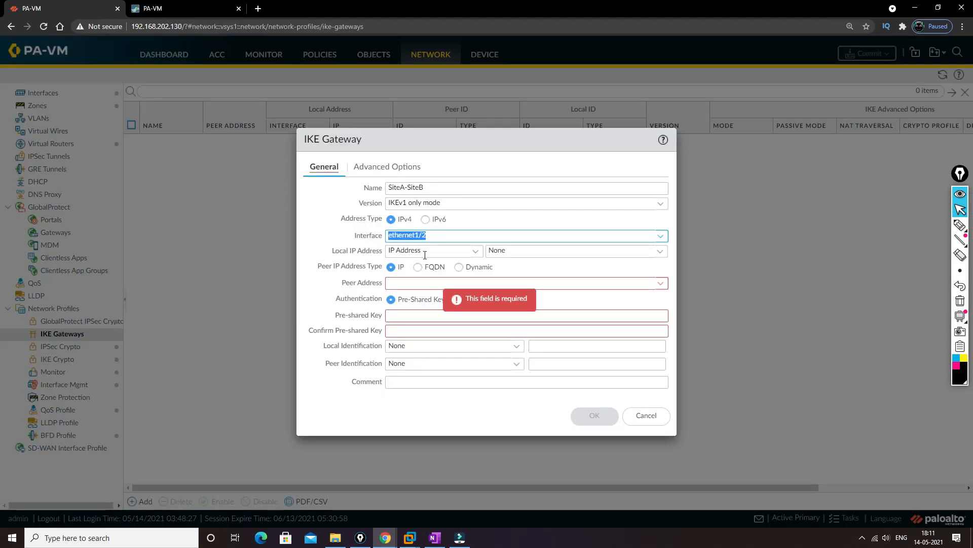
{"action": "left_click", "coordinate": [475, 252]}
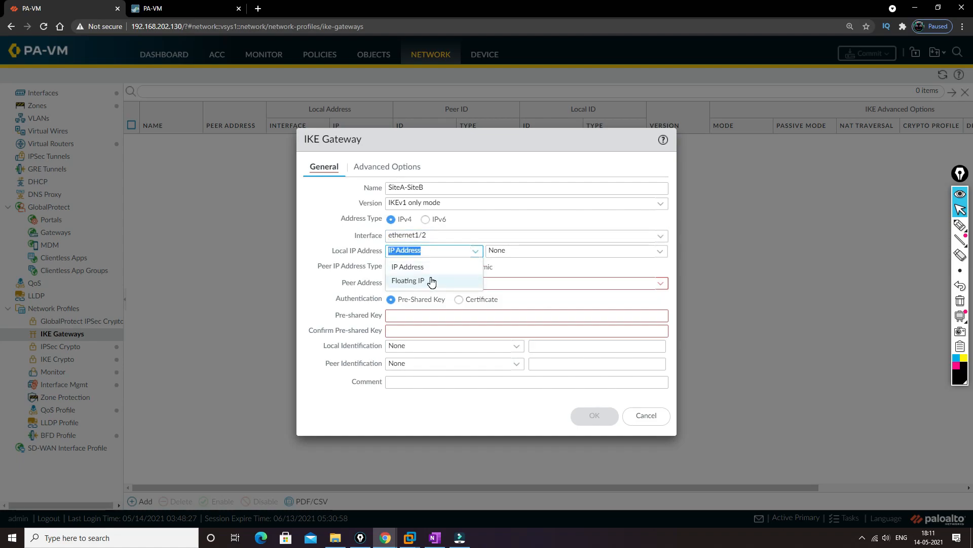
{"action": "left_click", "coordinate": [431, 281]}
{"action": "left_click", "coordinate": [660, 251]}
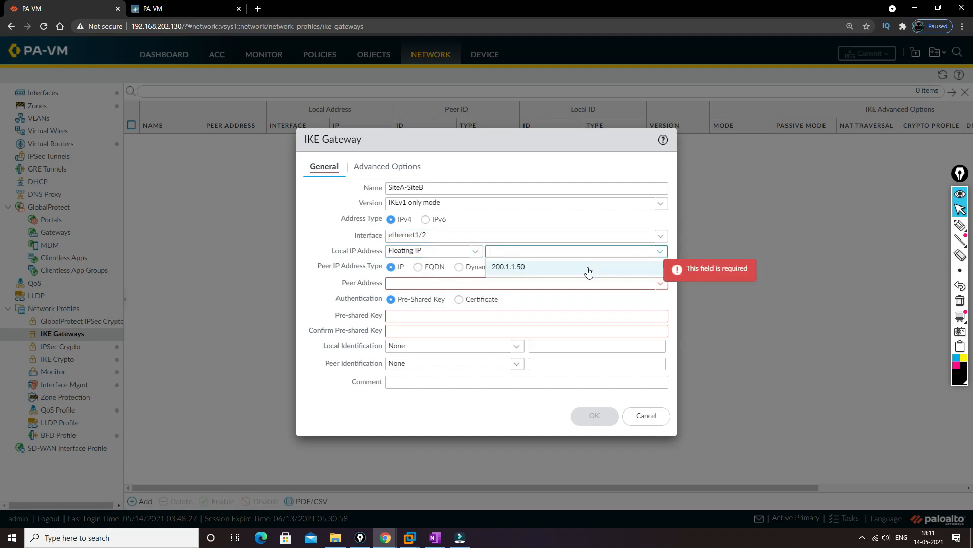
{"action": "left_click", "coordinate": [527, 267]}
Step: Look up Site B's public network in the EVE topology window, and set the IKE gateway's peer address to 201.1.2.1
{"action": "left_click", "coordinate": [410, 282]}
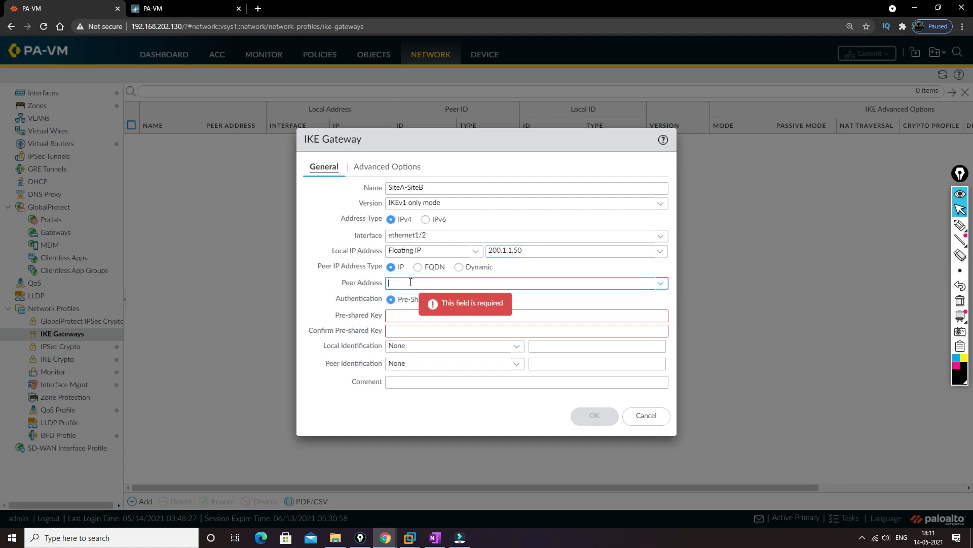
{"action": "key", "text": "alt+Tab"}
{"action": "key", "text": "alt+Tab"}
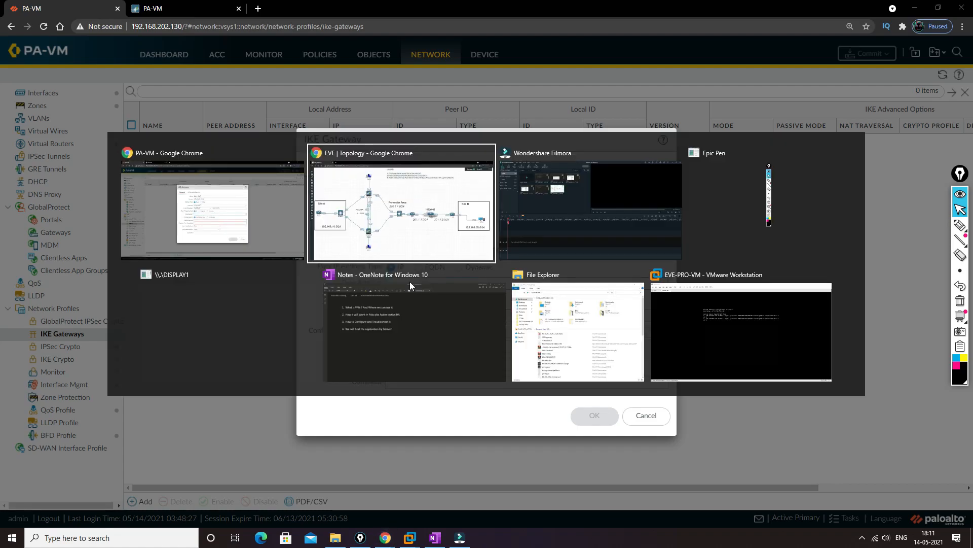
{"action": "left_click", "coordinate": [398, 214]}
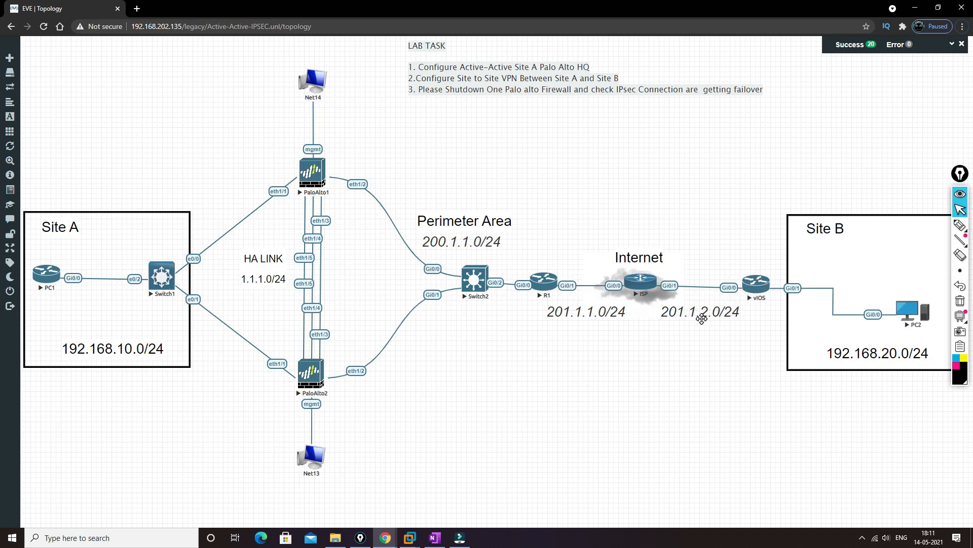
{"action": "key", "text": "alt+Tab"}
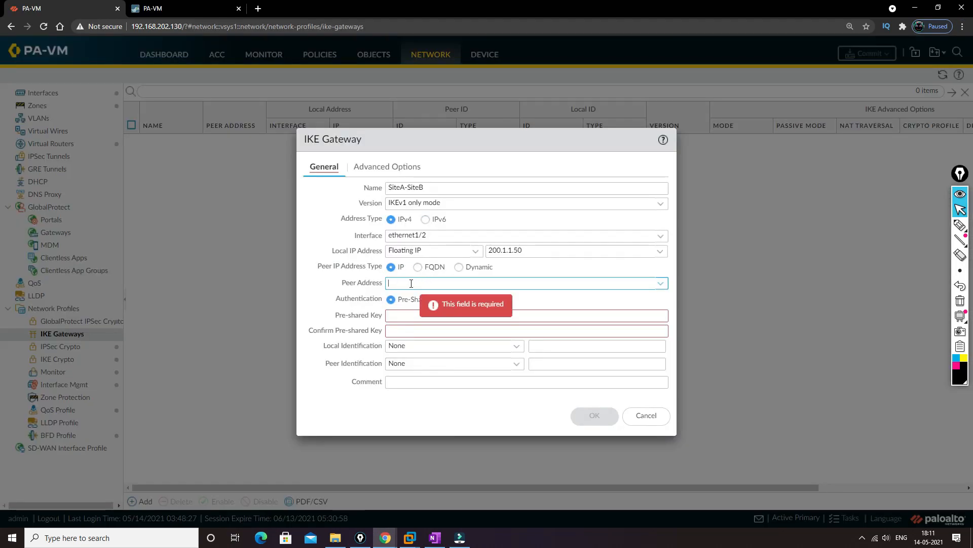
{"action": "left_click", "coordinate": [411, 283]}
{"action": "type", "text": "201.11"}
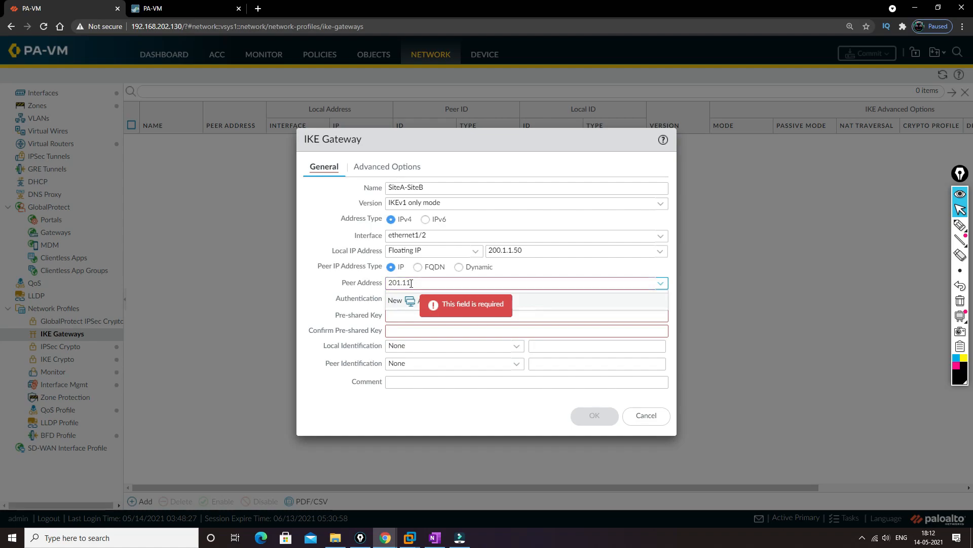
{"action": "type", "text": "2.1"}
{"action": "key", "text": "Tab"}
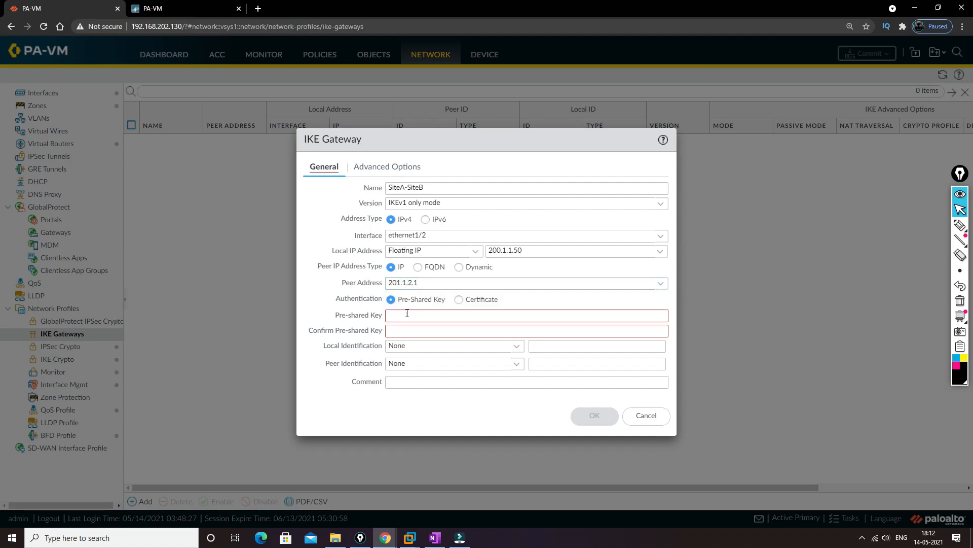
Step: Enter and confirm the pre-shared key, and save the IKE gateway with the default IKE crypto profile and advanced options
{"action": "left_click", "coordinate": [408, 314]}
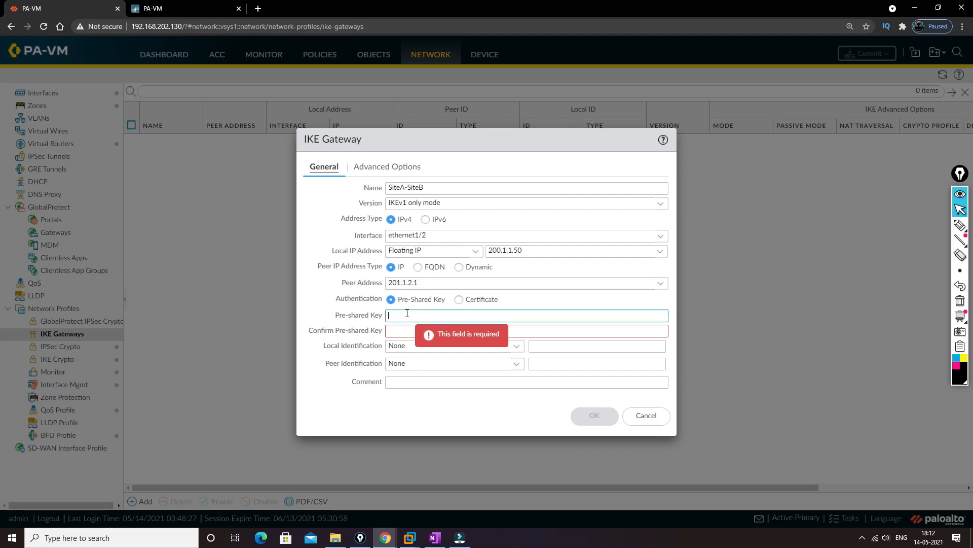
{"action": "type", "text": "••••••••"}
{"action": "key", "text": "Tab"}
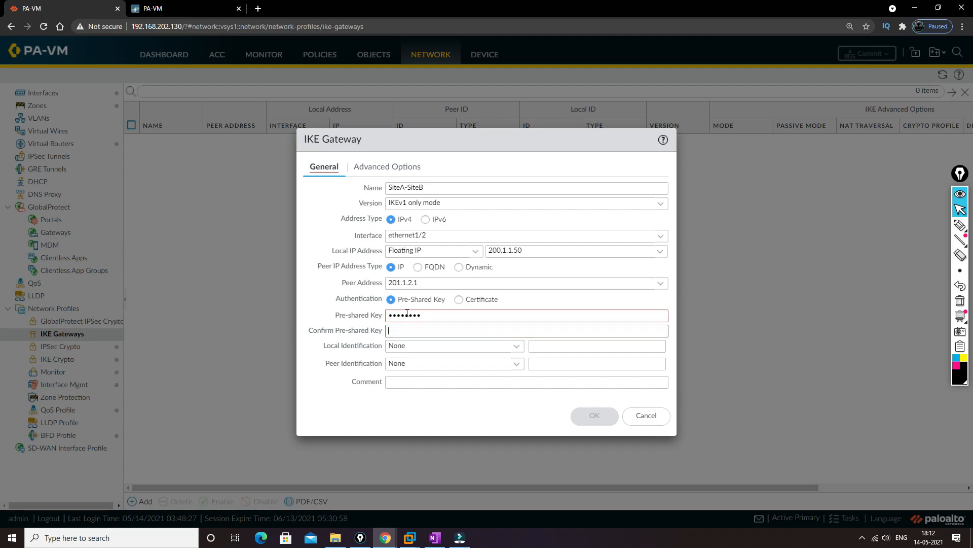
{"action": "type", "text": "••••••••"}
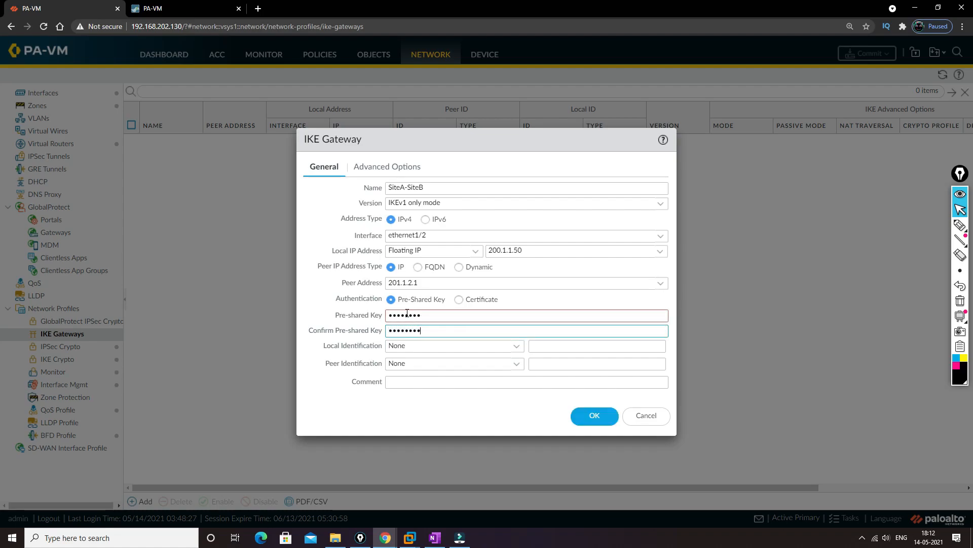
{"action": "key", "text": "Tab"}
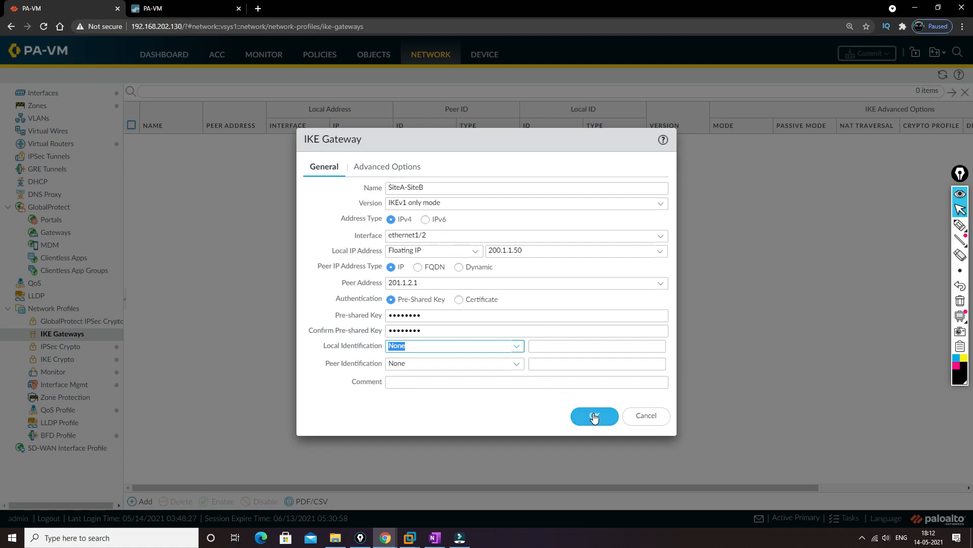
{"action": "left_click", "coordinate": [394, 170]}
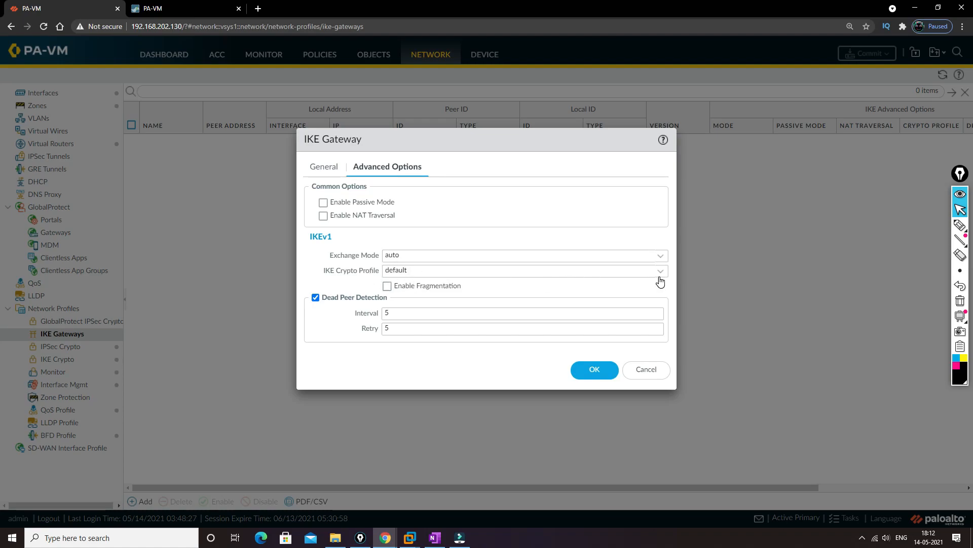
{"action": "left_click", "coordinate": [594, 369]}
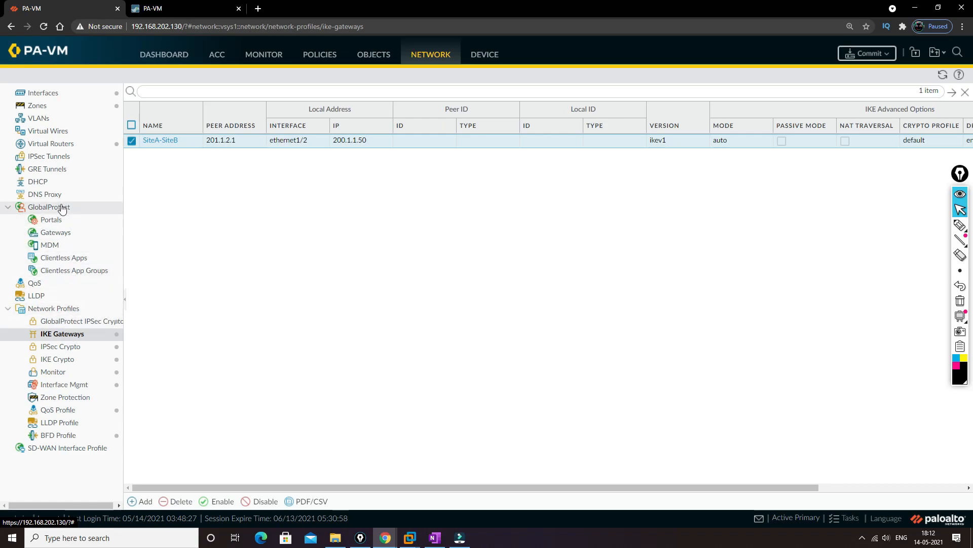
Step: Add an IPSec tunnel named SiteA-SiteB that uses the tunnel.1 interface
{"action": "left_click", "coordinate": [53, 156]}
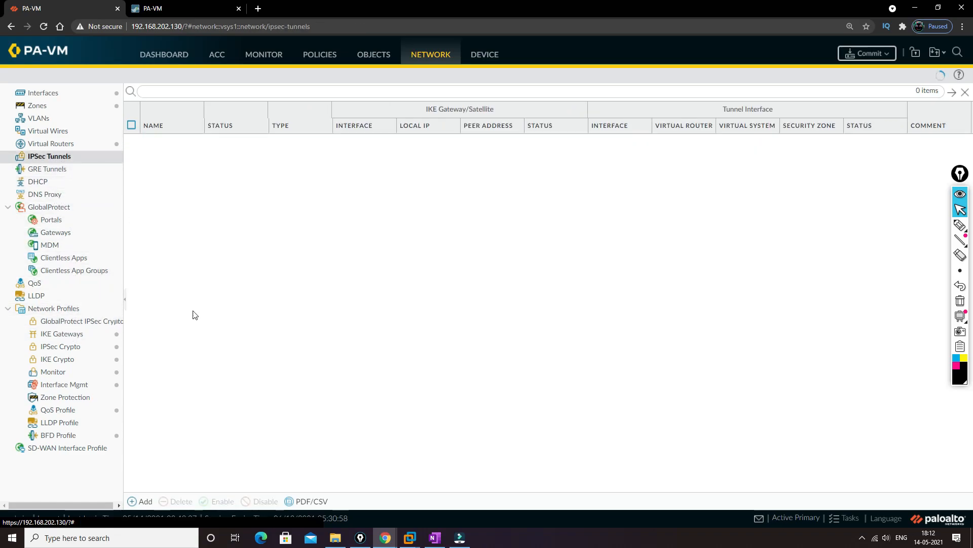
{"action": "left_click", "coordinate": [141, 501]}
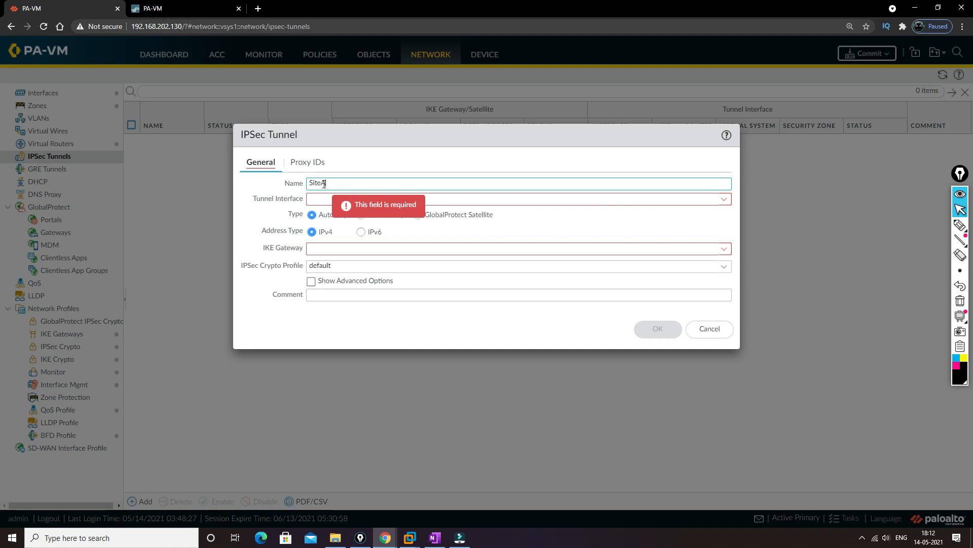
{"action": "type", "text": "SiteA-Site"}
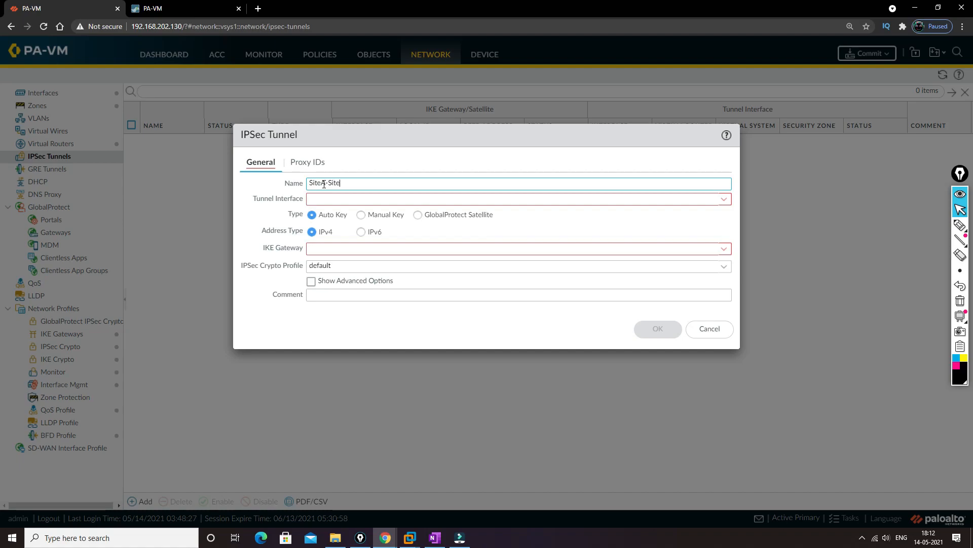
{"action": "type", "text": "B"}
{"action": "key", "text": "Tab"}
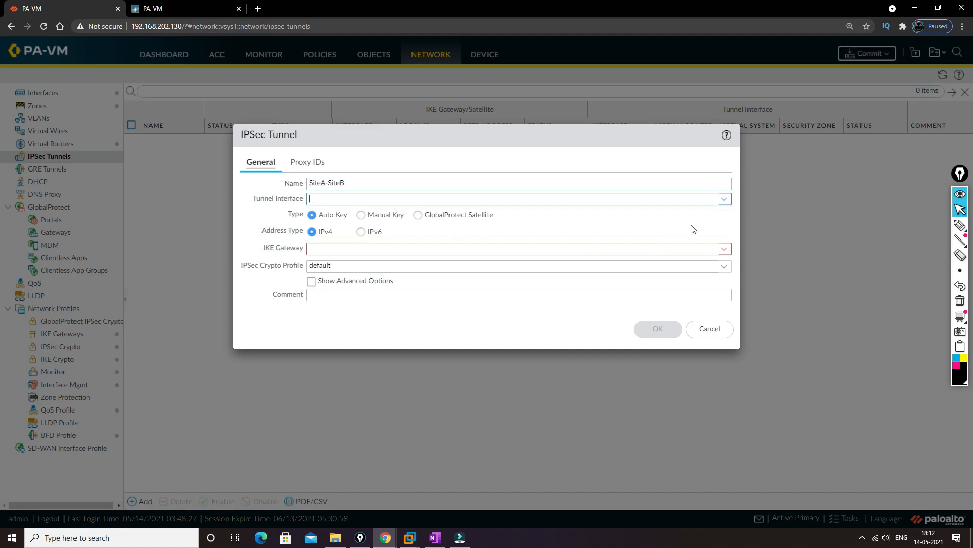
{"action": "left_click", "coordinate": [724, 198]}
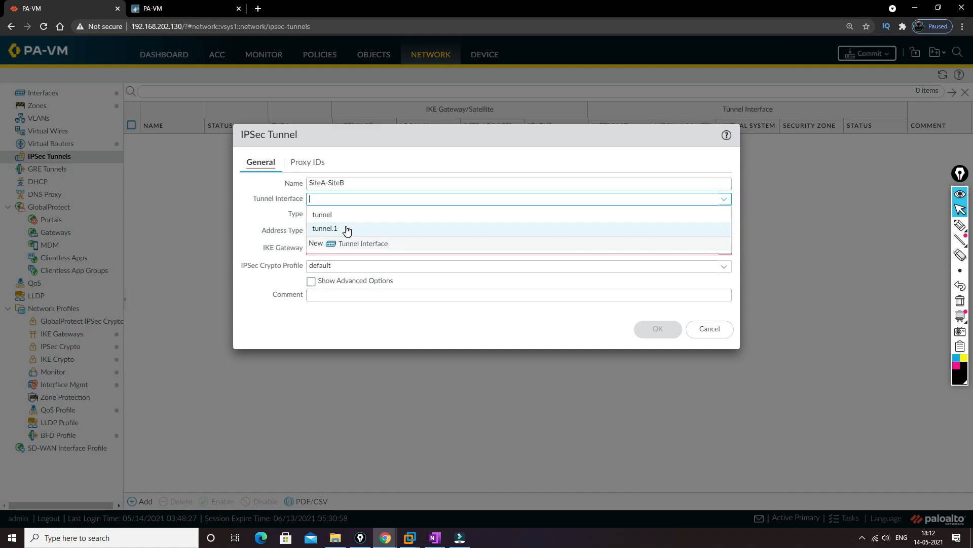
{"action": "left_click", "coordinate": [347, 229]}
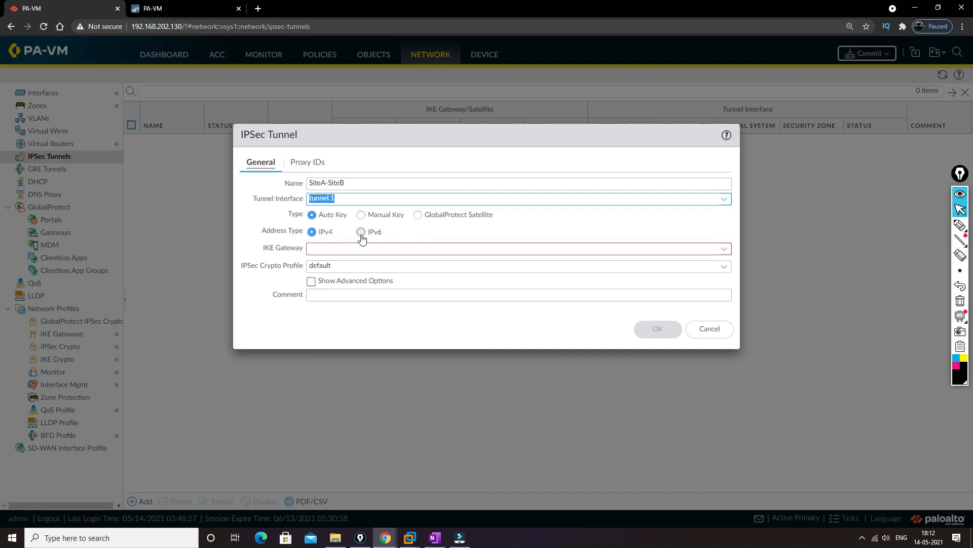
Step: Assign the SiteA-SiteB IKE gateway to the IPSec tunnel with the default crypto profile, and save the tunnel
{"action": "left_click", "coordinate": [313, 252]}
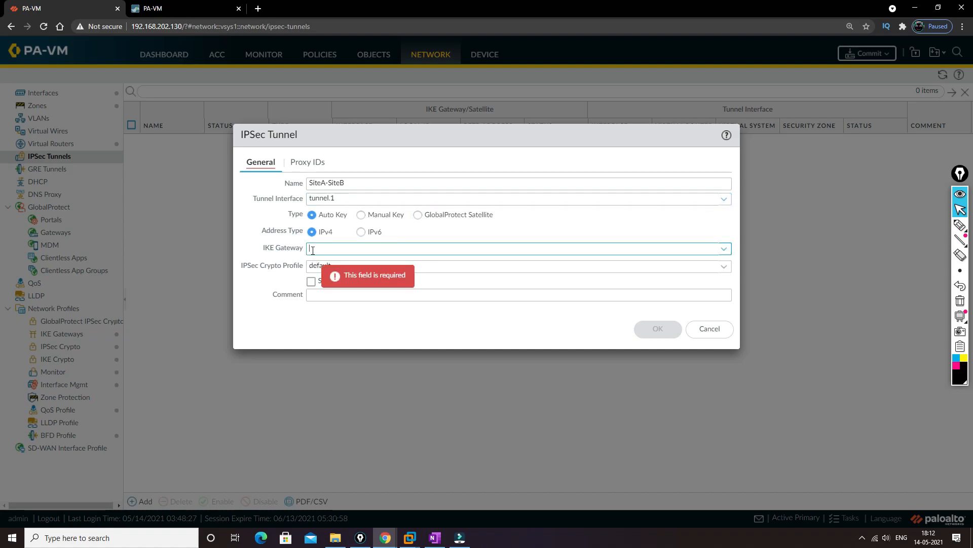
{"action": "left_click", "coordinate": [724, 251]}
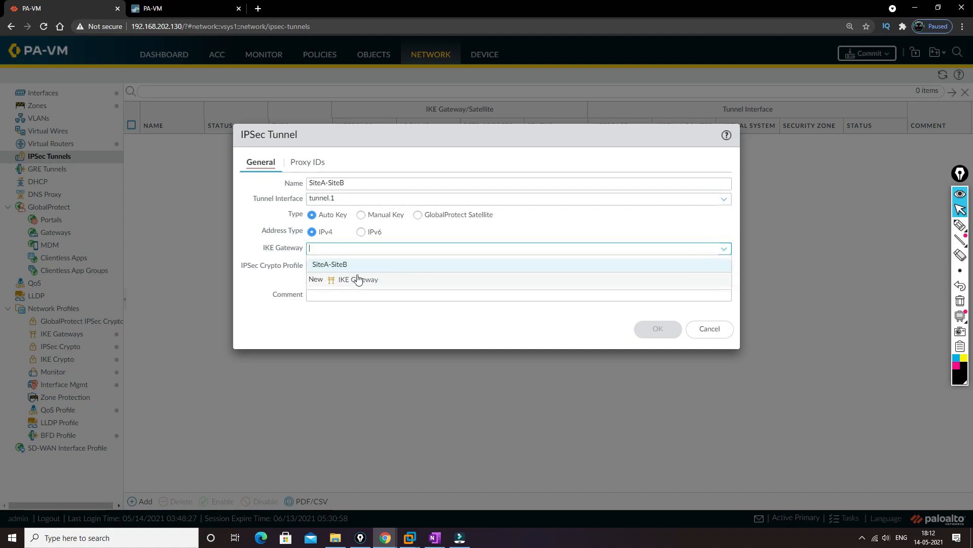
{"action": "left_click", "coordinate": [335, 264]}
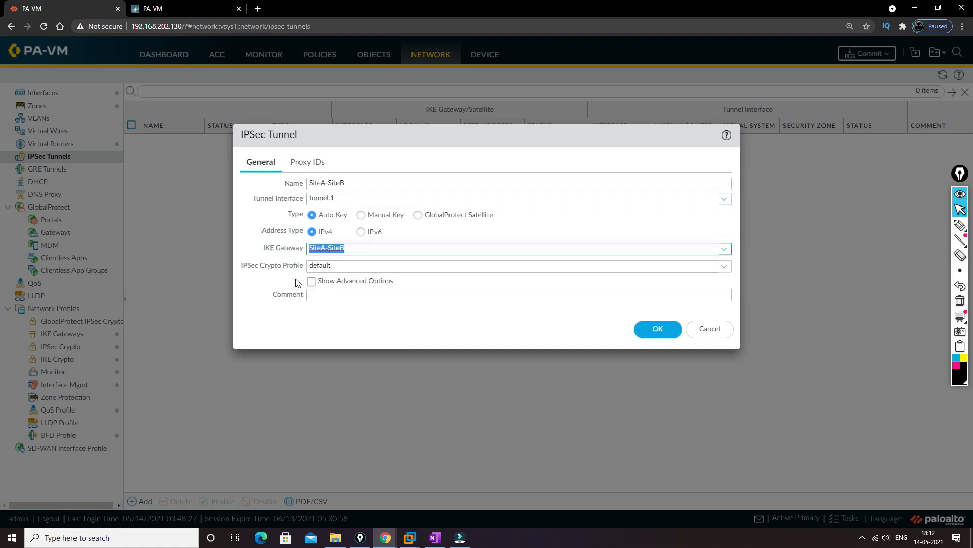
{"action": "left_click", "coordinate": [657, 329]}
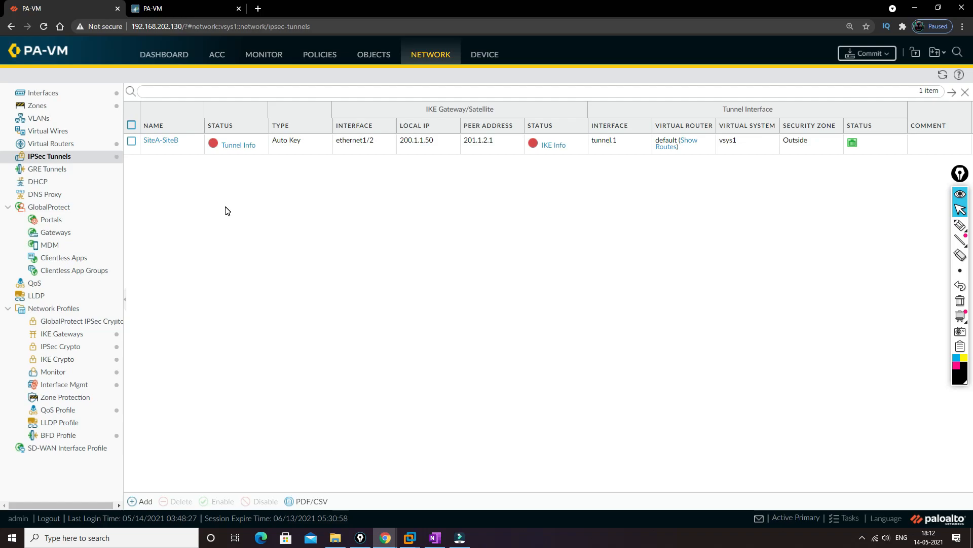
Step: Add an IPv4 static route named VPN to the default virtual router
{"action": "left_click", "coordinate": [93, 147]}
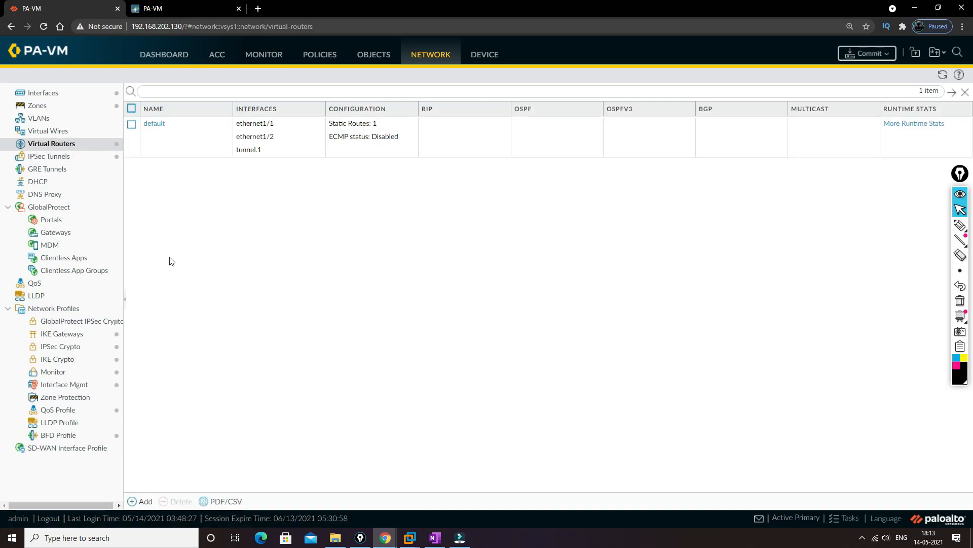
{"action": "left_click", "coordinate": [154, 122]}
{"action": "left_click", "coordinate": [155, 124]}
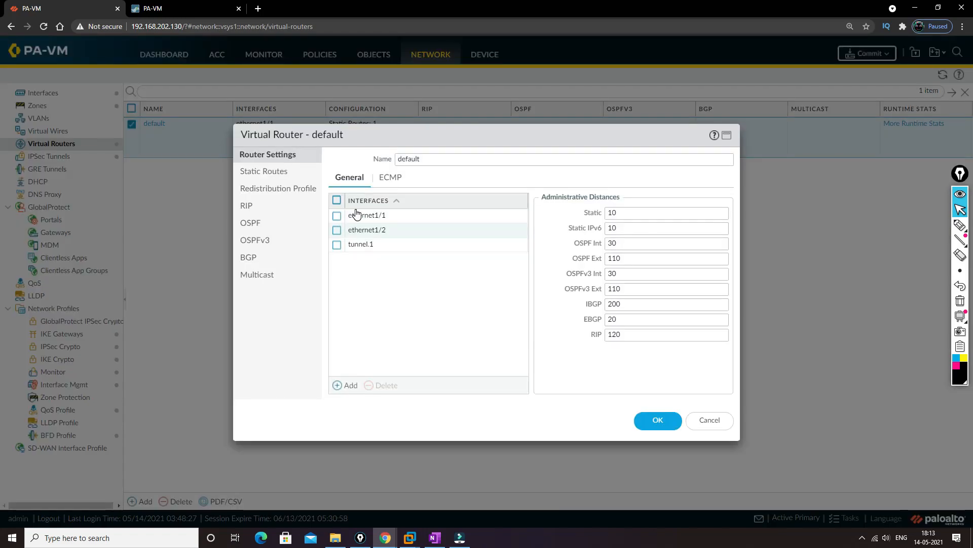
{"action": "left_click", "coordinate": [265, 172]}
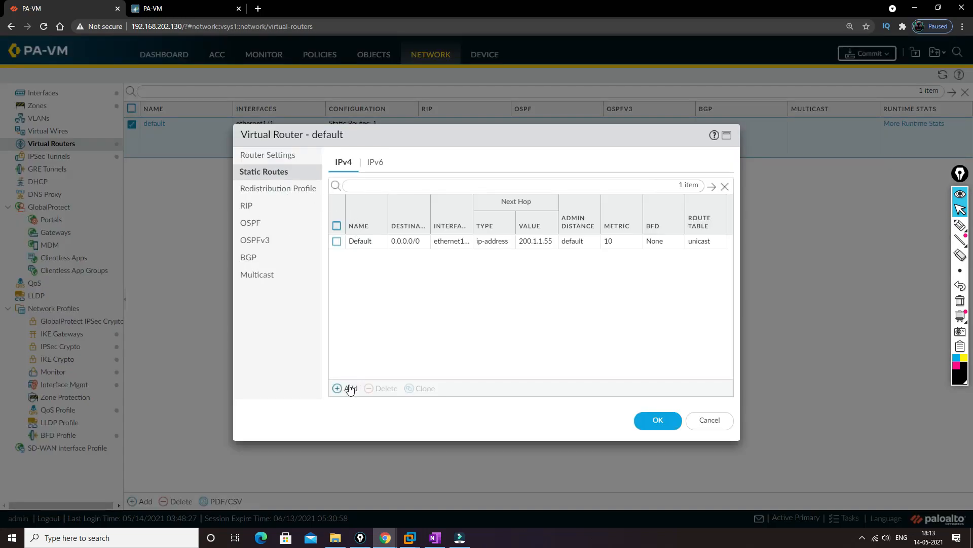
{"action": "left_click", "coordinate": [343, 389]}
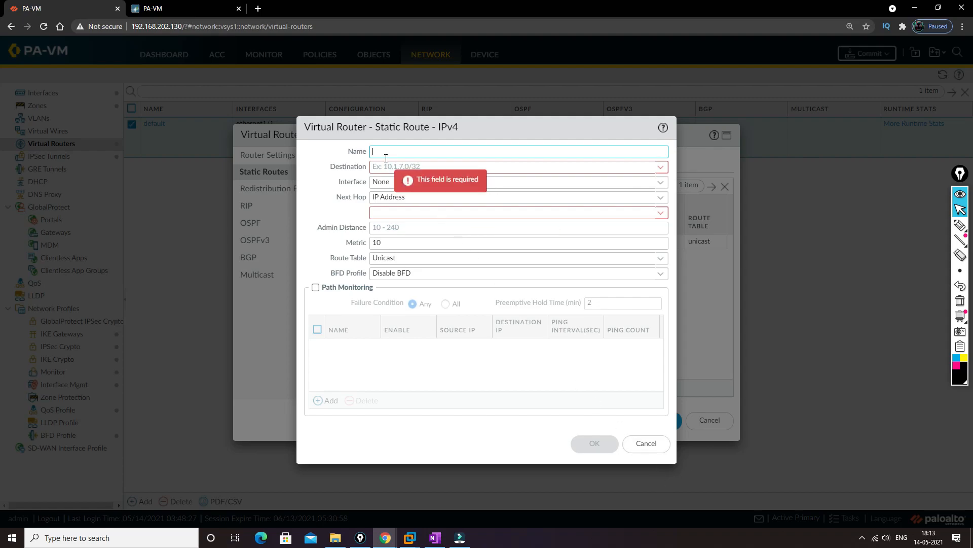
{"action": "key", "text": "Tab"}
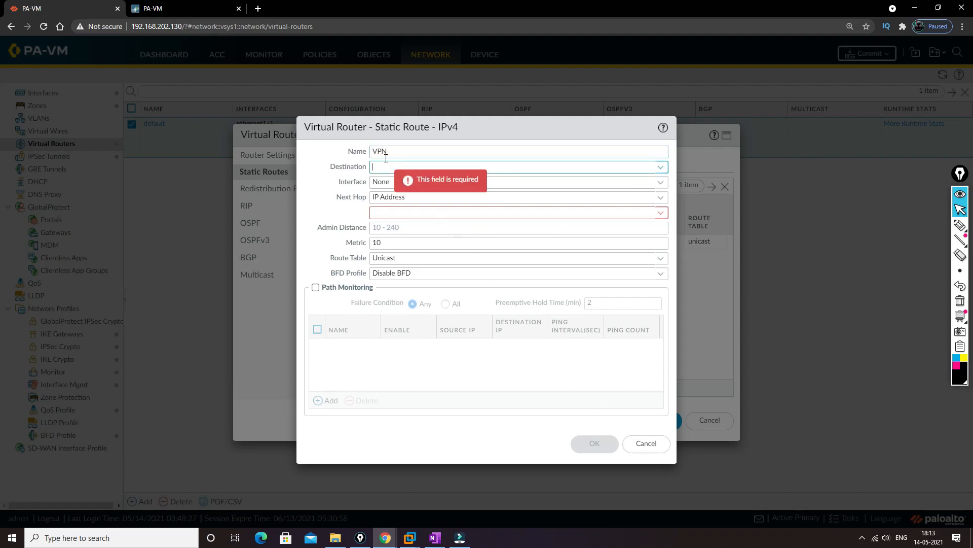
Step: Set the VPN route's destination to 192.168.20.0/24, checking Site B's LAN network in the EVE topology window
{"action": "type", "text": "192.168.20.0"}
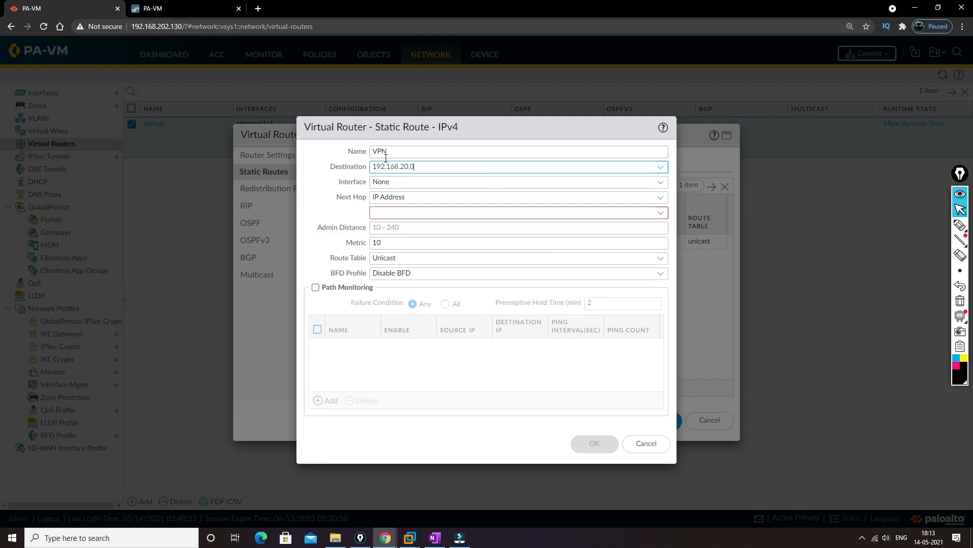
{"action": "type", "text": "/27"}
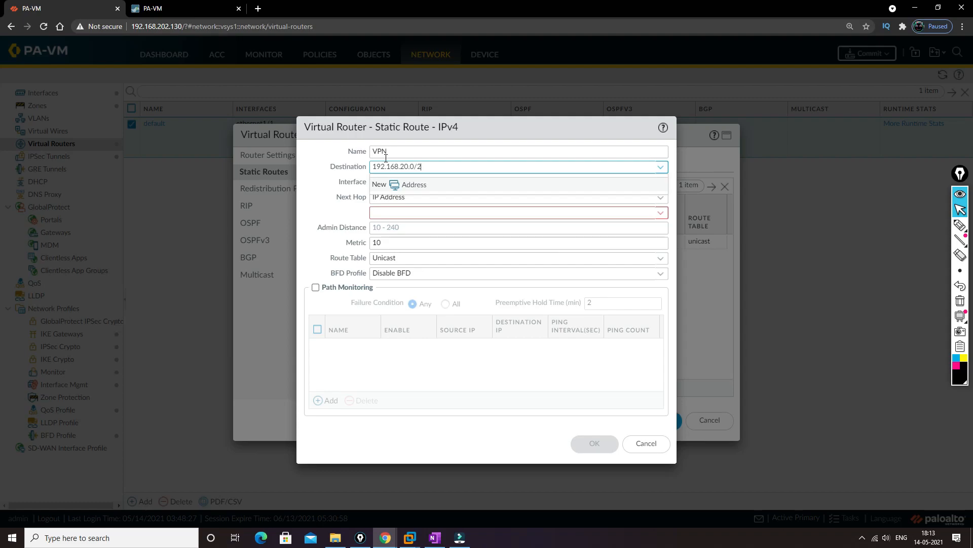
{"action": "key", "text": "alt+Tab"}
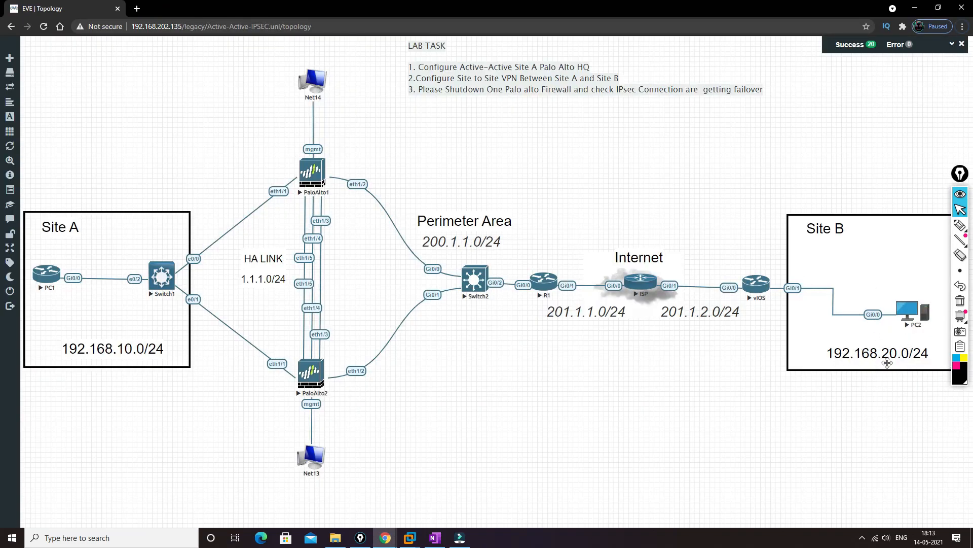
{"action": "key", "text": "alt+Tab"}
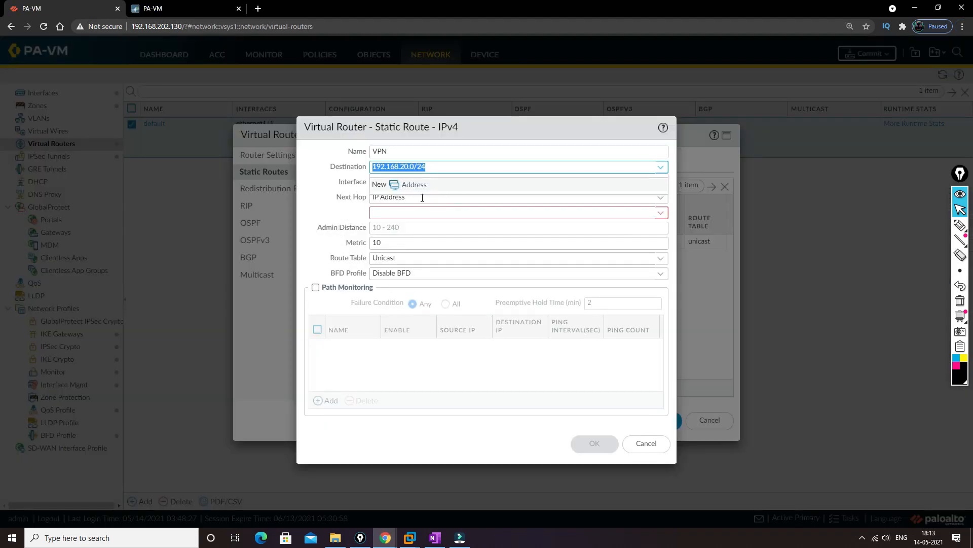
Step: Set the VPN route's next hop to None, confirm the route and try to save the virtual router
{"action": "left_click", "coordinate": [402, 211]}
{"action": "left_click", "coordinate": [544, 202]}
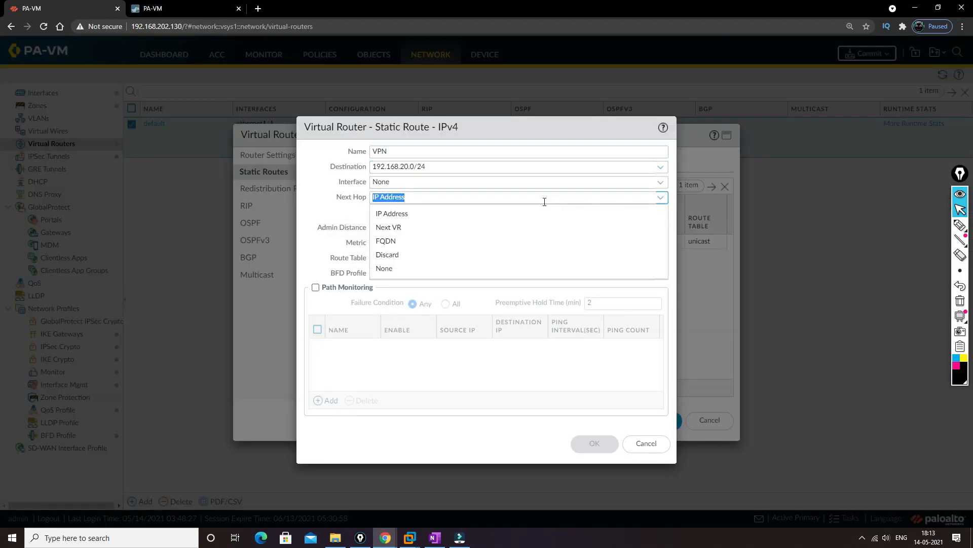
{"action": "left_click", "coordinate": [398, 269]}
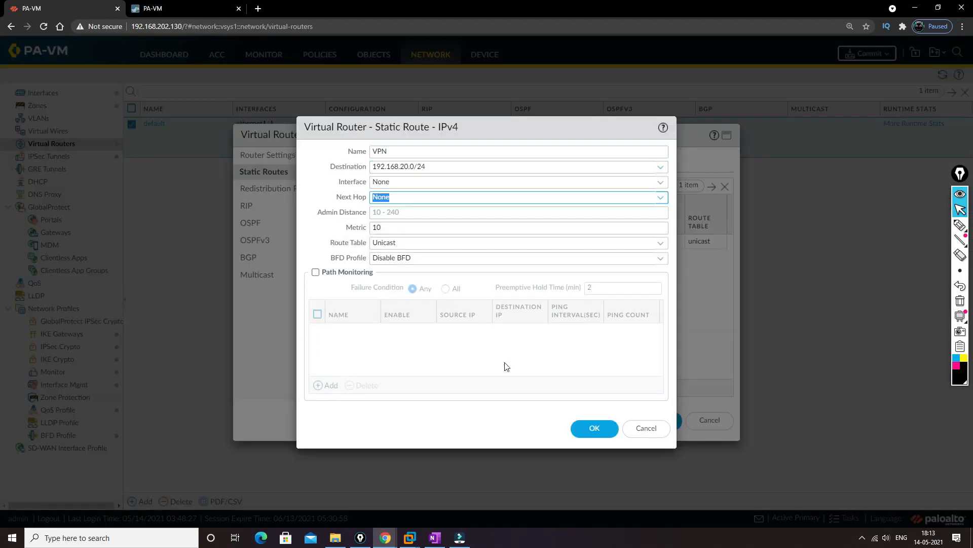
{"action": "left_click", "coordinate": [596, 430]}
{"action": "left_click", "coordinate": [641, 421]}
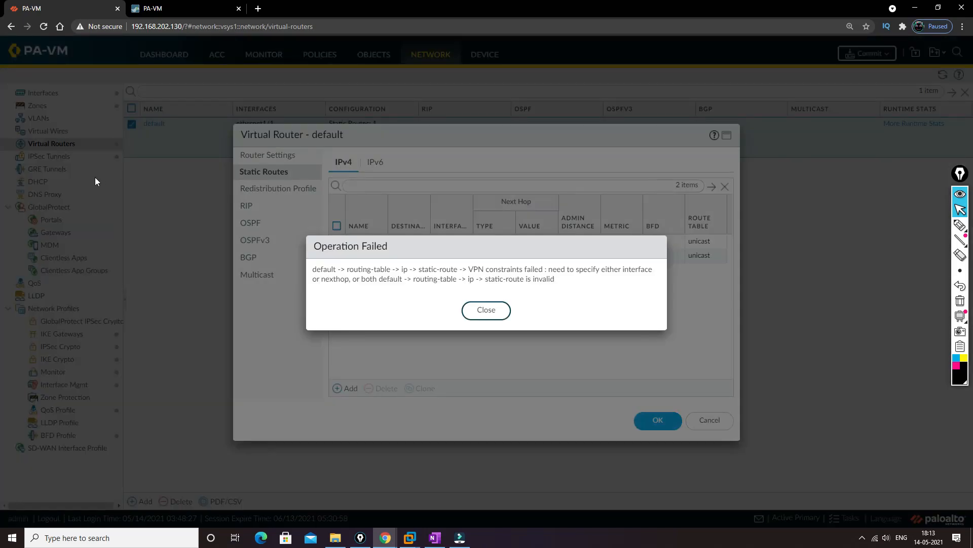
{"action": "left_click", "coordinate": [486, 309]}
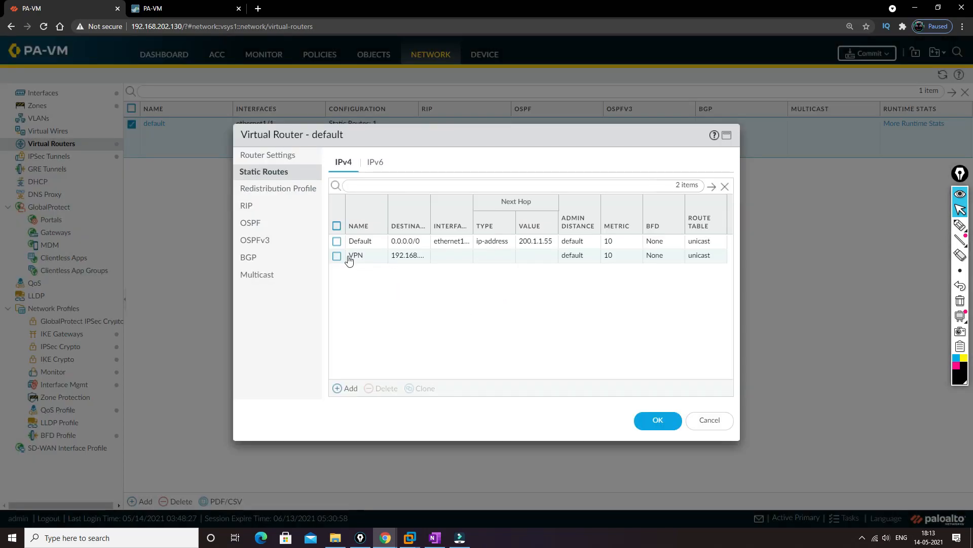
Step: Reopen the VPN static route and set its outgoing interface to tunnel.1
{"action": "left_click", "coordinate": [349, 258]}
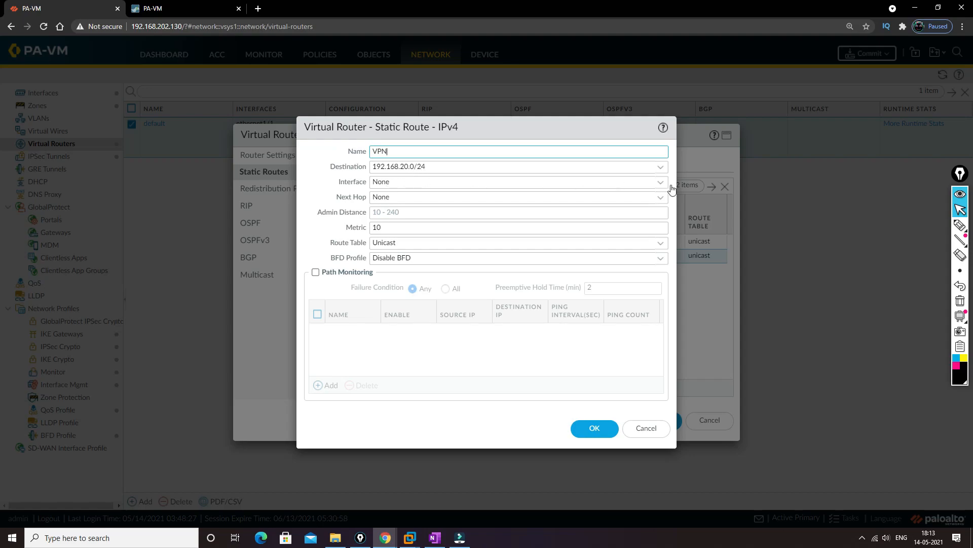
{"action": "left_click", "coordinate": [661, 183]}
{"action": "left_click", "coordinate": [396, 252]}
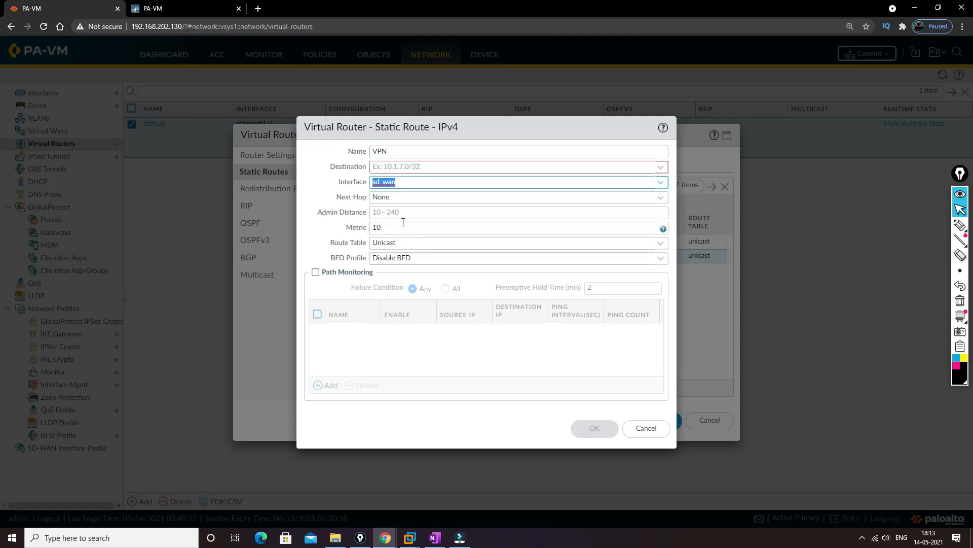
{"action": "left_click", "coordinate": [661, 185]}
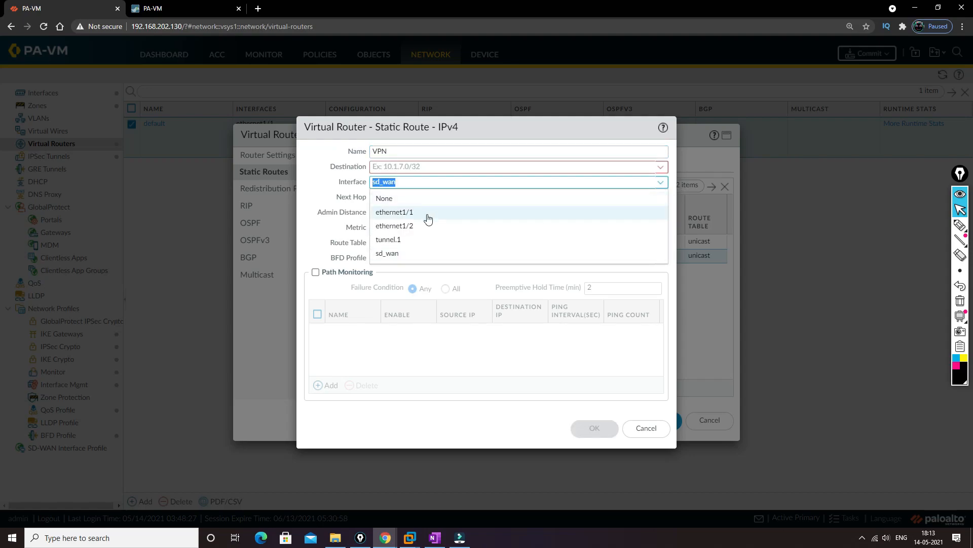
{"action": "left_click", "coordinate": [412, 242]}
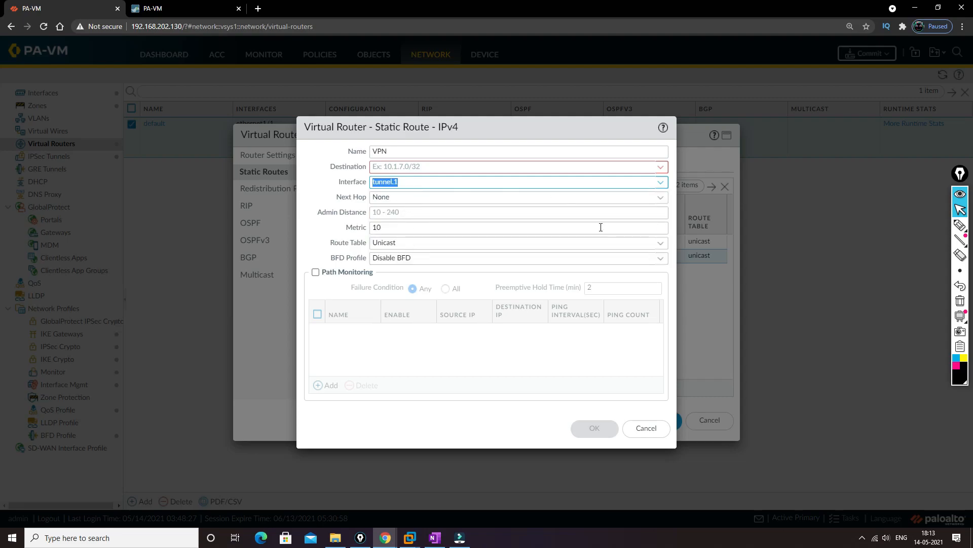
Step: Re-enter 192.168.20.0/24 as the VPN route's destination, and save the route and the default virtual router
{"action": "left_click", "coordinate": [400, 166]}
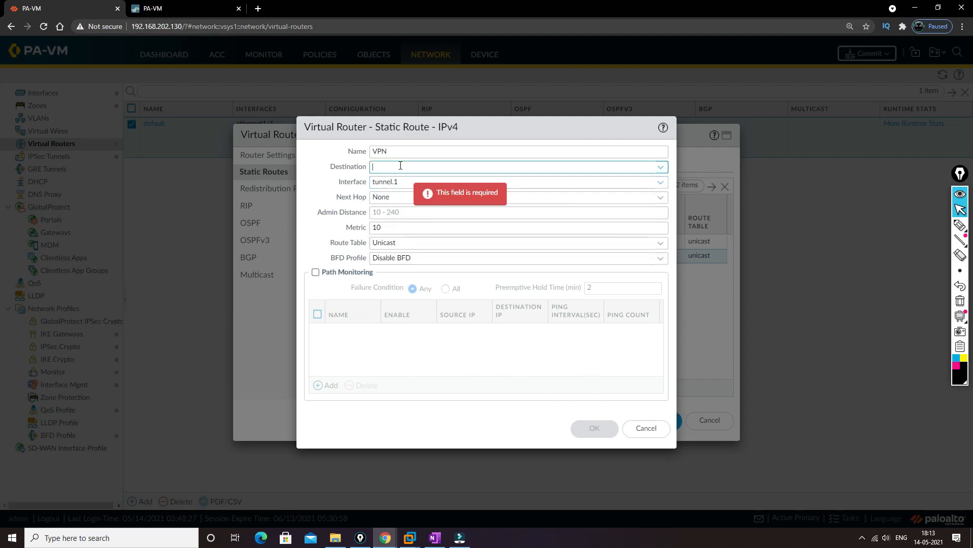
{"action": "type", "text": "192.168."}
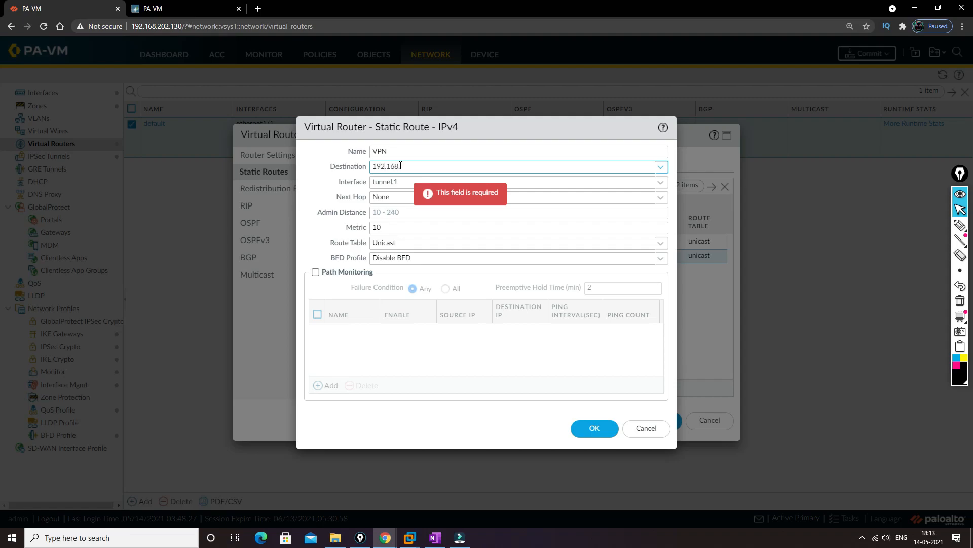
{"action": "type", "text": "20.0/24"}
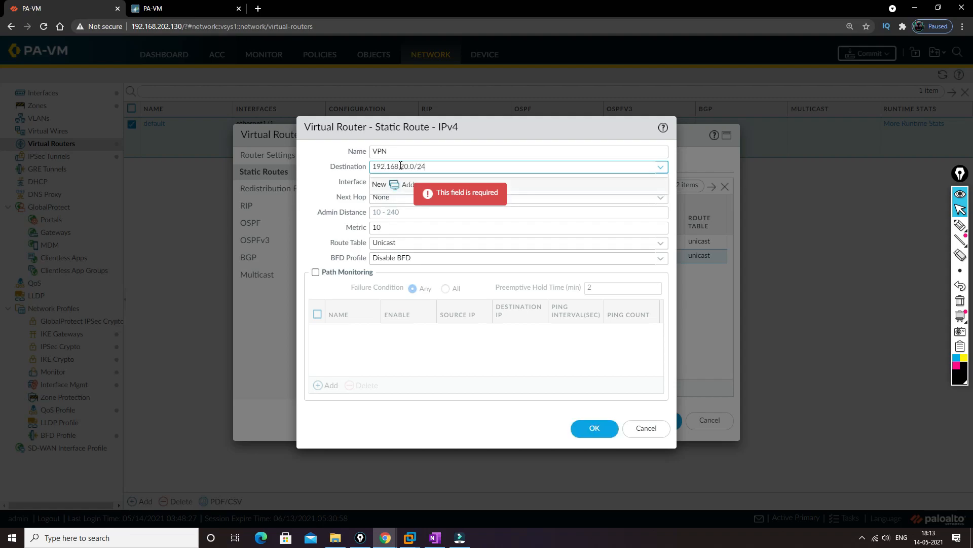
{"action": "key", "text": "Tab"}
{"action": "left_click", "coordinate": [588, 429]}
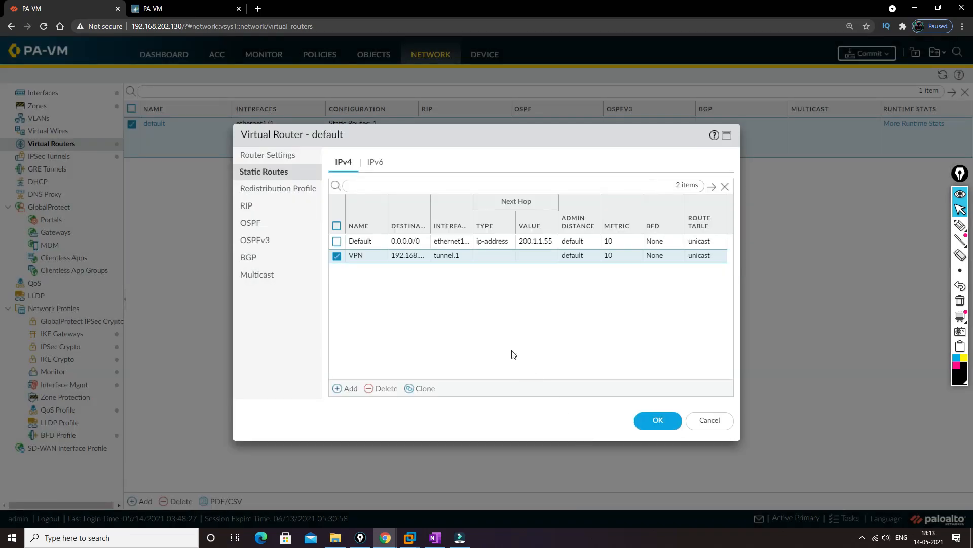
{"action": "left_click", "coordinate": [651, 425]}
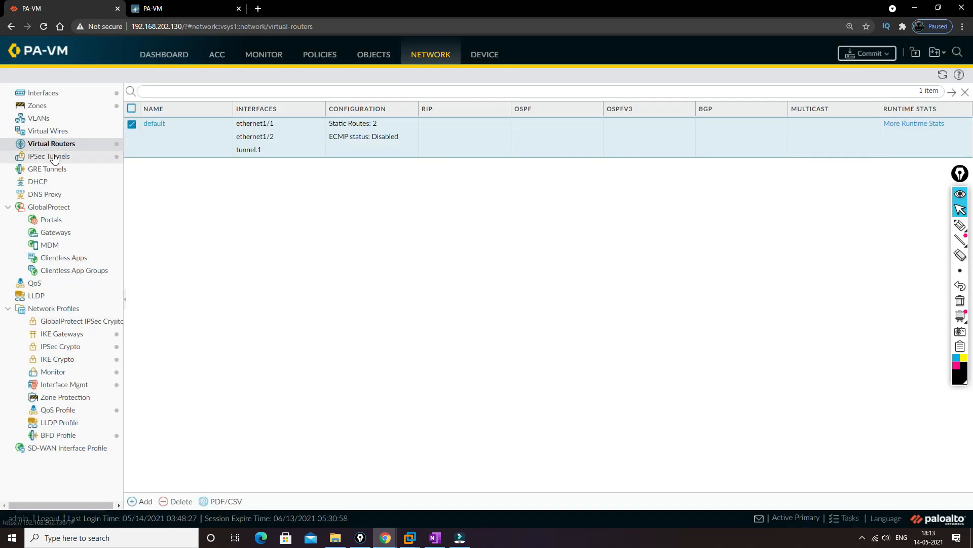
Step: Add an IPv4 proxy ID named SiteA-SiteB to the SiteA-SiteB IPSec tunnel
{"action": "left_click", "coordinate": [55, 158]}
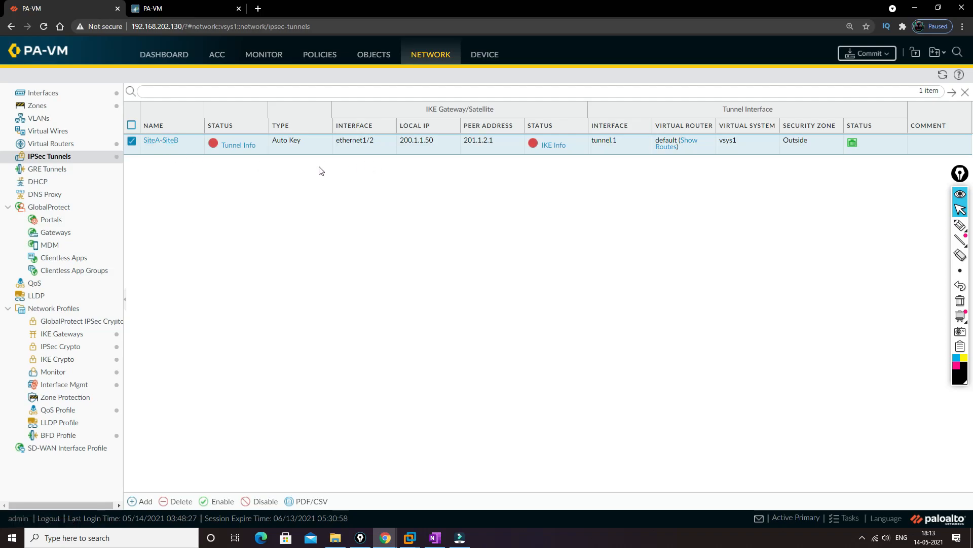
{"action": "left_click", "coordinate": [157, 142]}
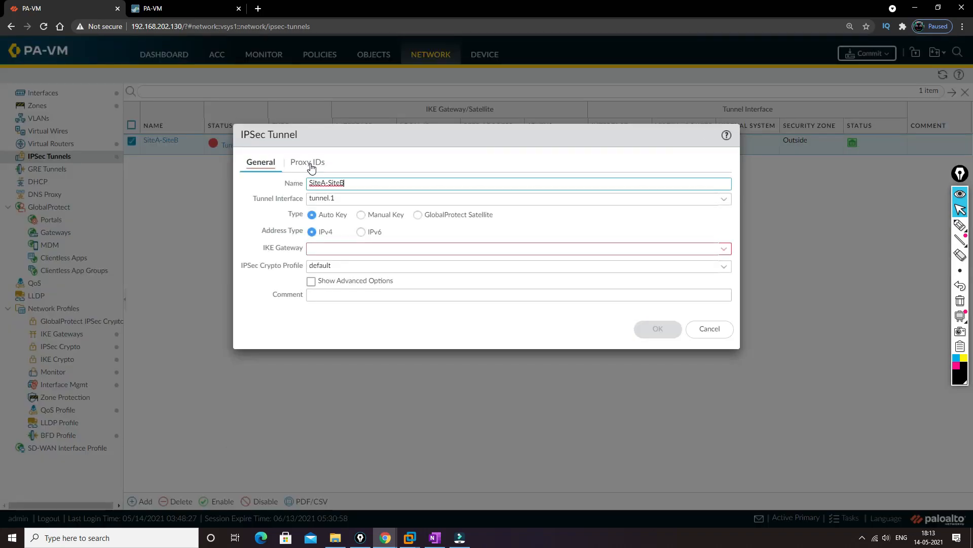
{"action": "left_click", "coordinate": [311, 165]}
{"action": "left_click", "coordinate": [257, 365]}
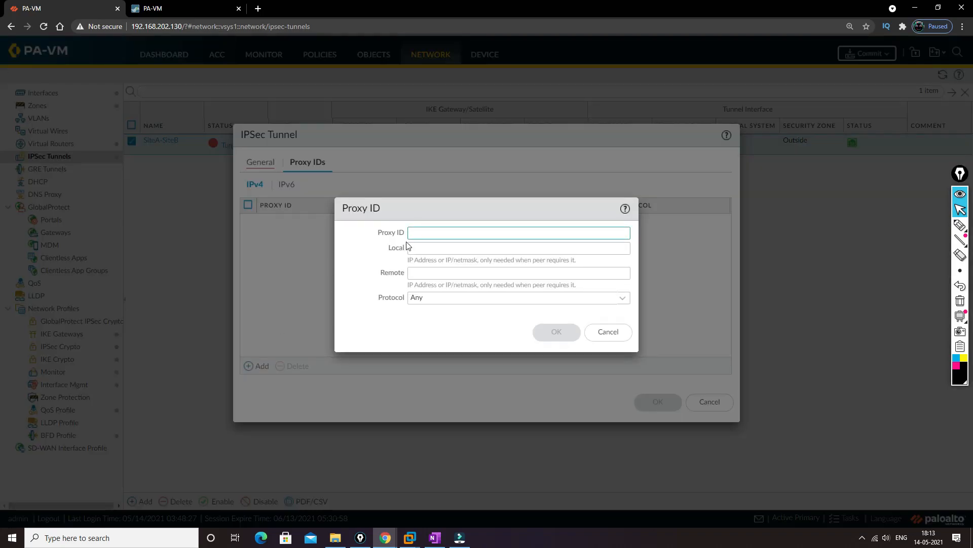
{"action": "type", "text": "SiteA"}
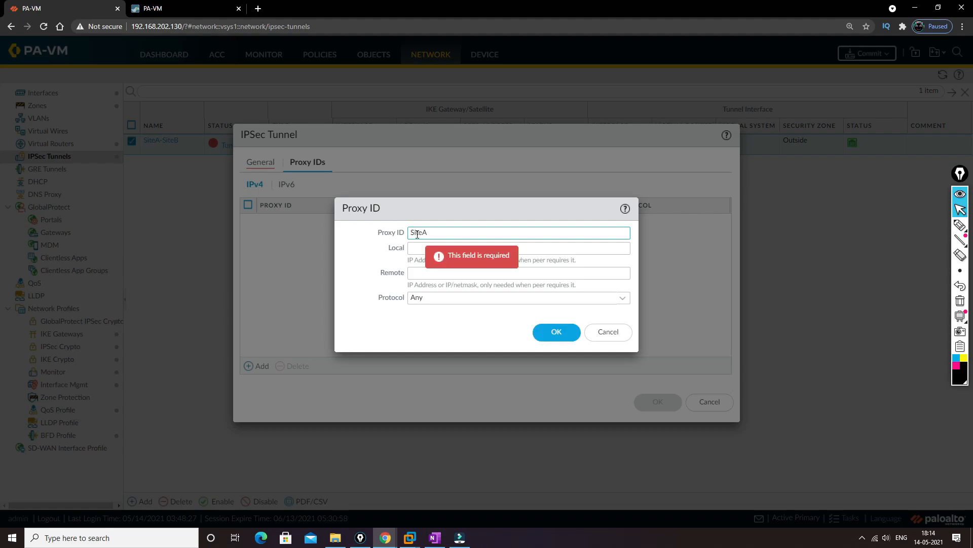
{"action": "type", "text": "-SiteB"}
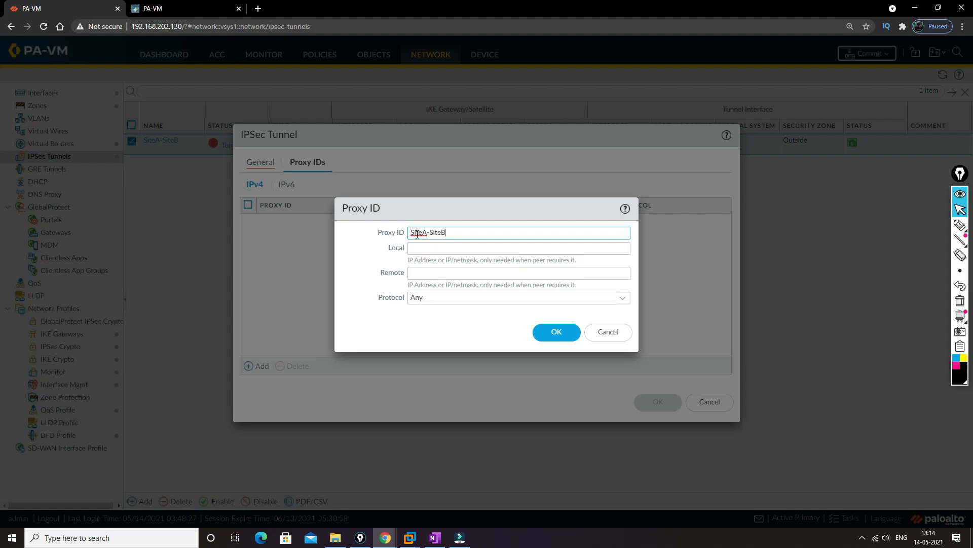
{"action": "key", "text": "Tab"}
Step: Set the proxy ID's local network to 192.168.10.0/24 and remote network to 192.168.20.0/24, and confirm it
{"action": "type", "text": "1"}
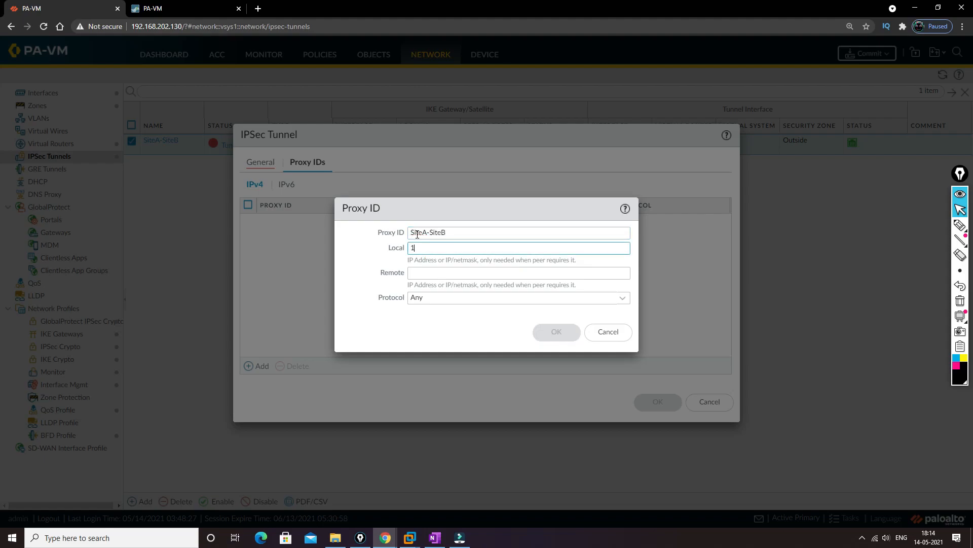
{"action": "type", "text": "92.168.10.0/24"}
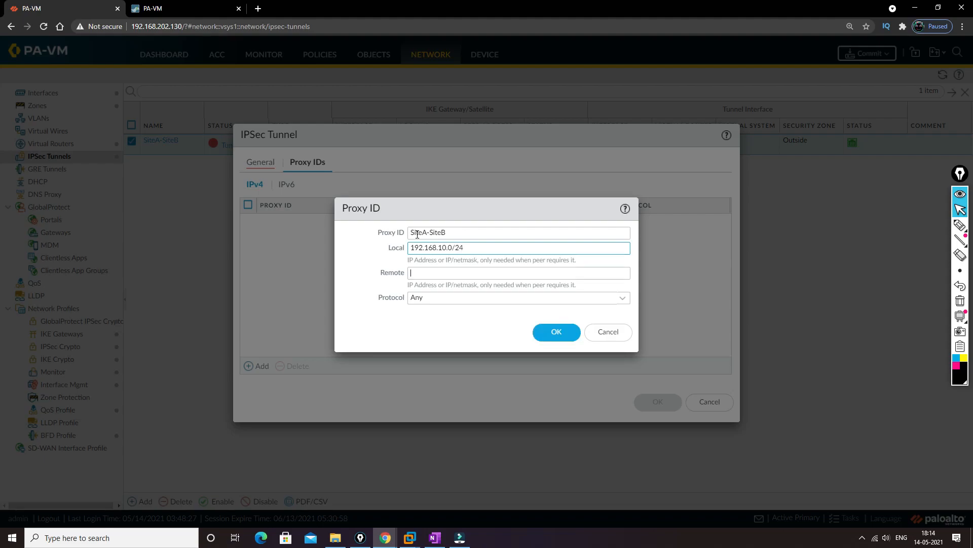
{"action": "key", "text": "Tab"}
{"action": "type", "text": "192"}
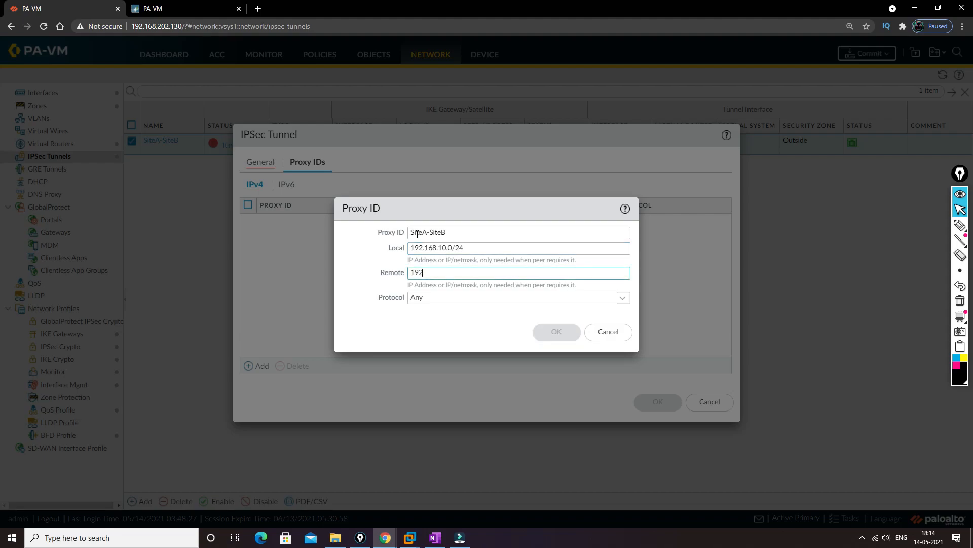
{"action": "type", "text": ".168.20.0"}
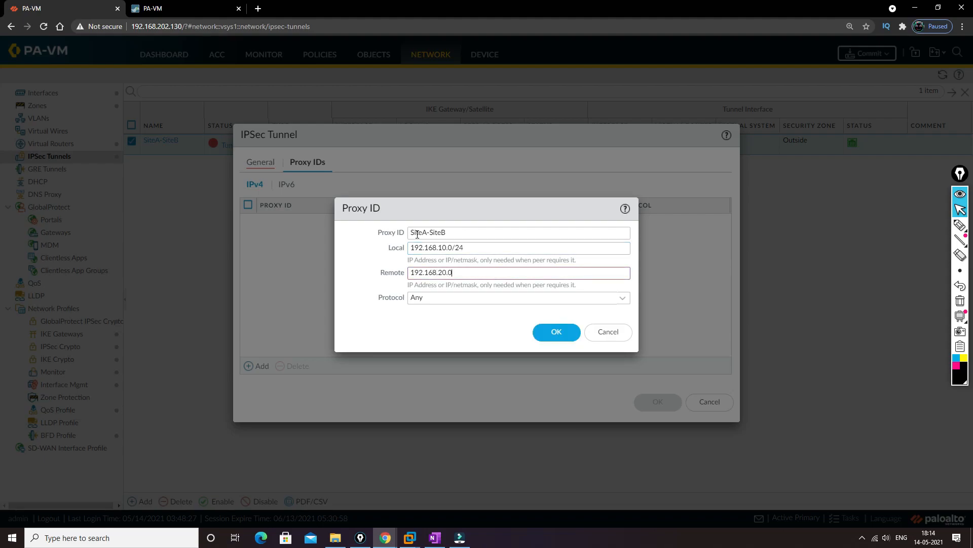
{"action": "type", "text": "/24"}
{"action": "left_click", "coordinate": [537, 337]}
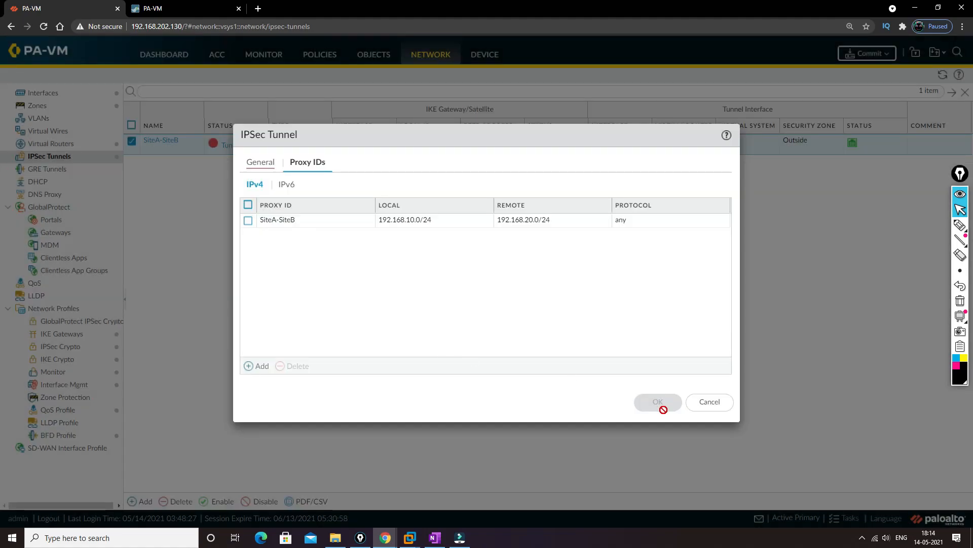
Step: Reselect SiteA-SiteB as the IPSec tunnel's IKE gateway and save the tunnel
{"action": "left_click", "coordinate": [260, 163]}
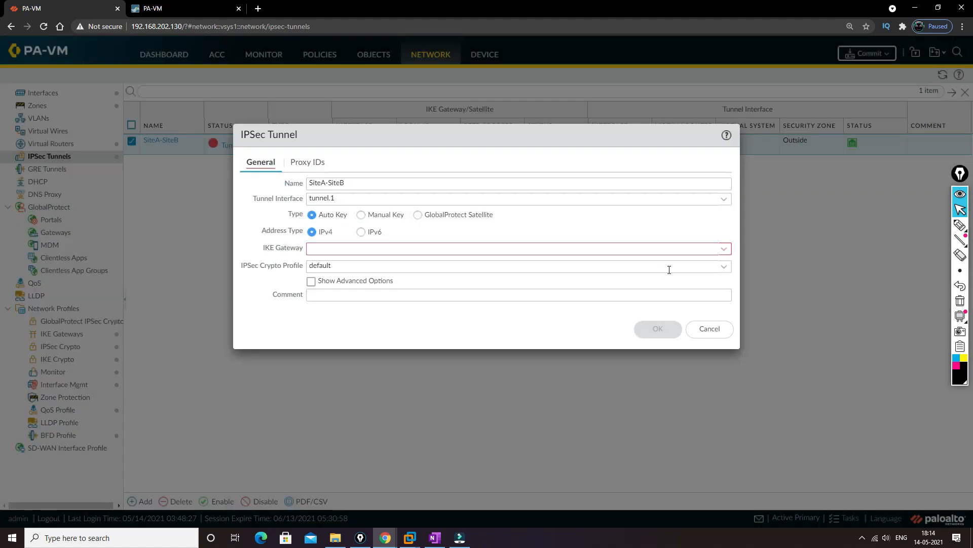
{"action": "left_click", "coordinate": [724, 249]}
{"action": "left_click", "coordinate": [341, 264]}
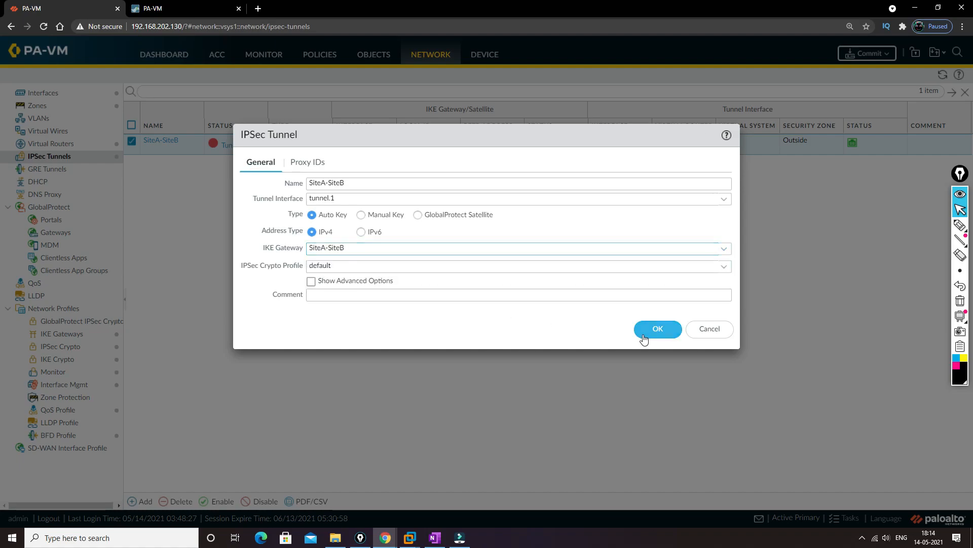
{"action": "left_click", "coordinate": [658, 329]}
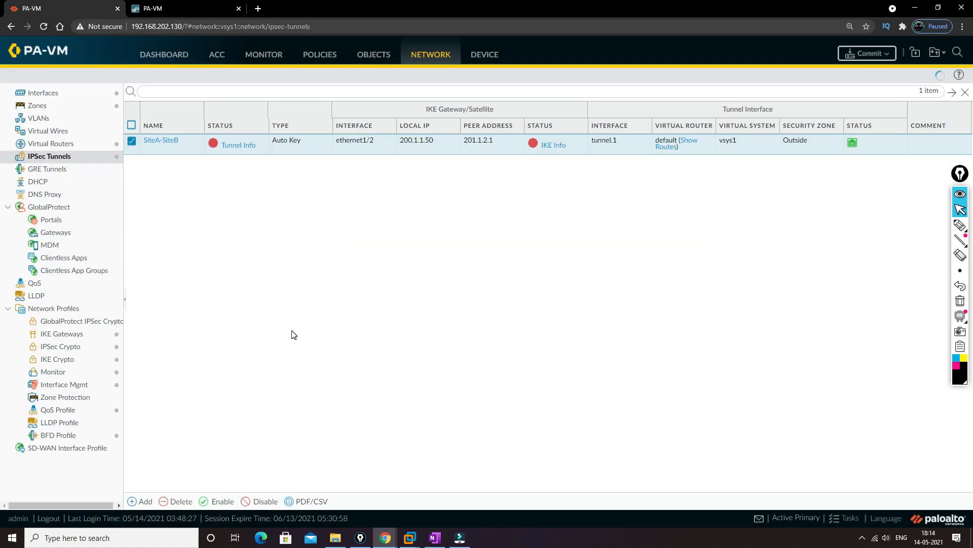
Step: Commit the active-primary firewall's changes and check the SiteA-SiteB IKE gateway and IPSec tunnel on the active-secondary firewall
{"action": "left_click", "coordinate": [868, 55]}
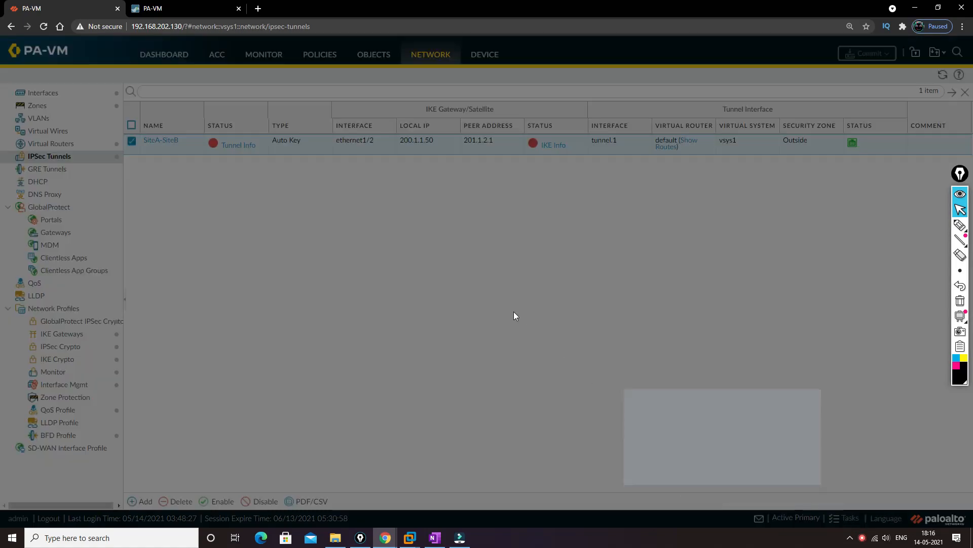
{"action": "left_click", "coordinate": [695, 387]}
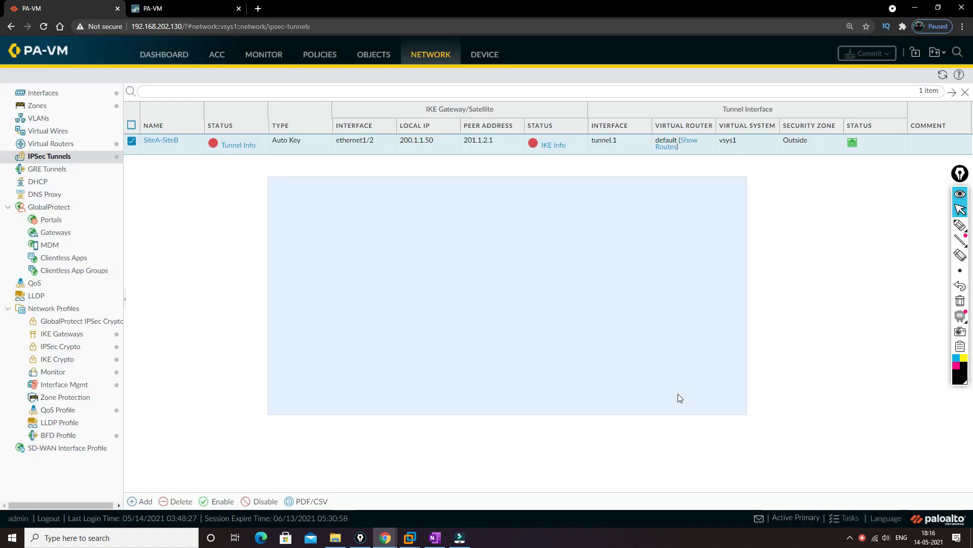
{"action": "left_click", "coordinate": [173, 7]}
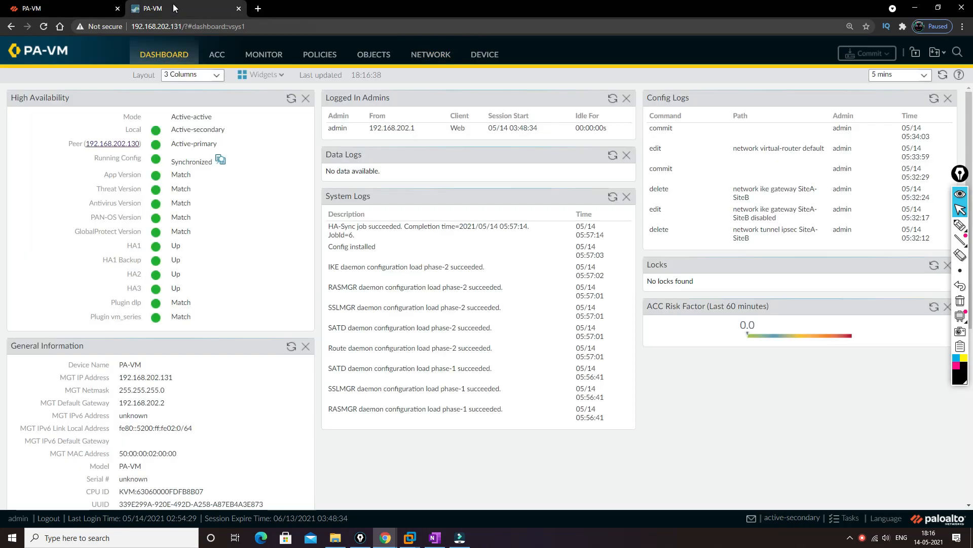
{"action": "left_click", "coordinate": [420, 56]}
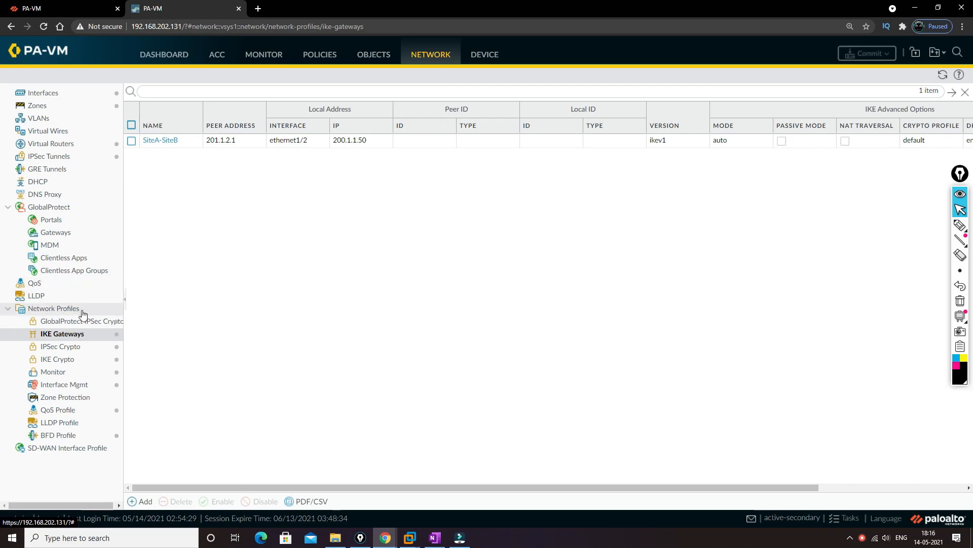
{"action": "left_click", "coordinate": [50, 156]}
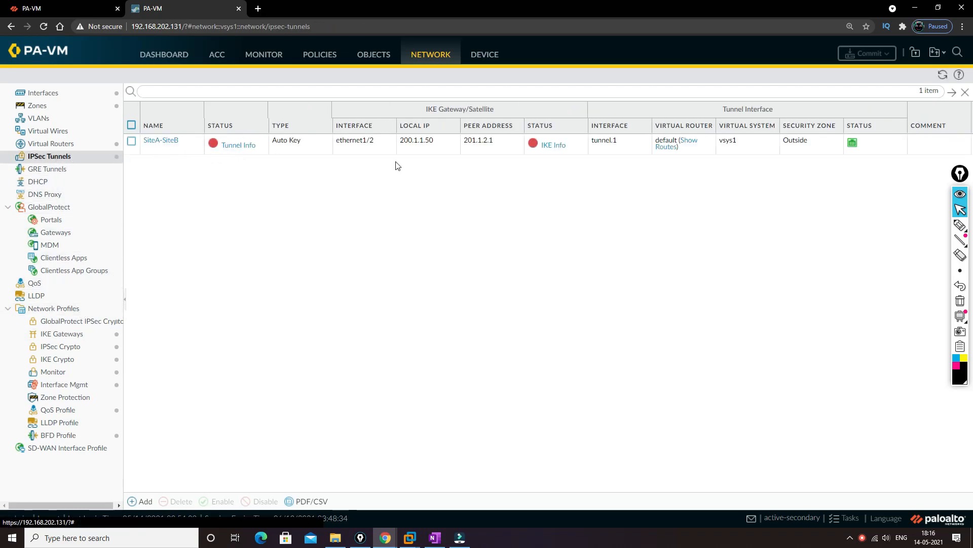
{"action": "left_click", "coordinate": [57, 5]}
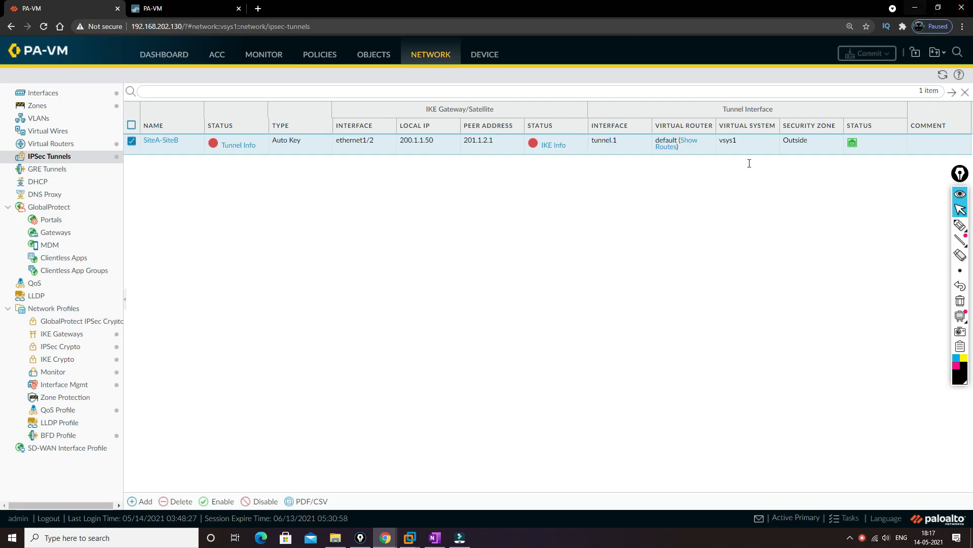
Step: Switch to the EVE topology and open a Telnet console to Site B's vIOS router
{"action": "mouse_move", "coordinate": [385, 537]}
{"action": "left_click", "coordinate": [327, 490]}
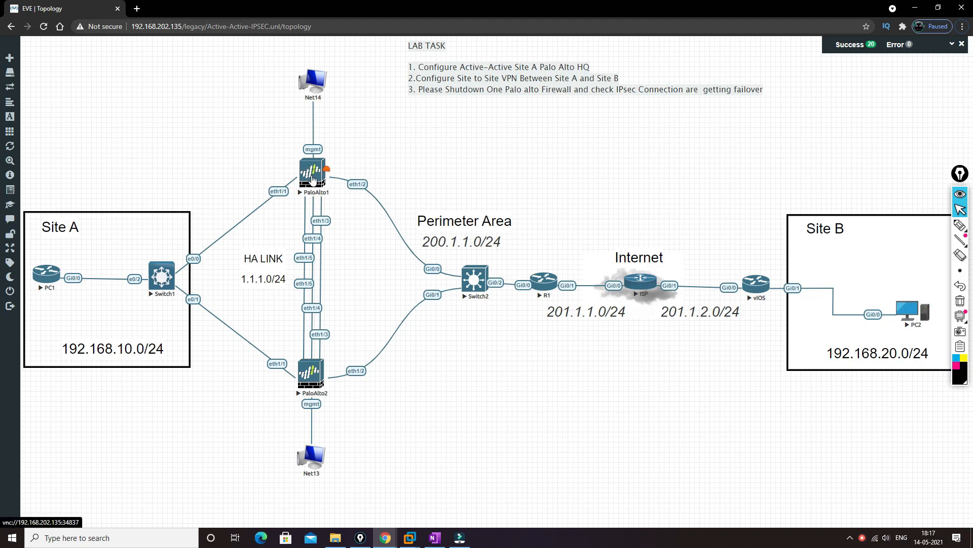
{"action": "right_click", "coordinate": [760, 284]}
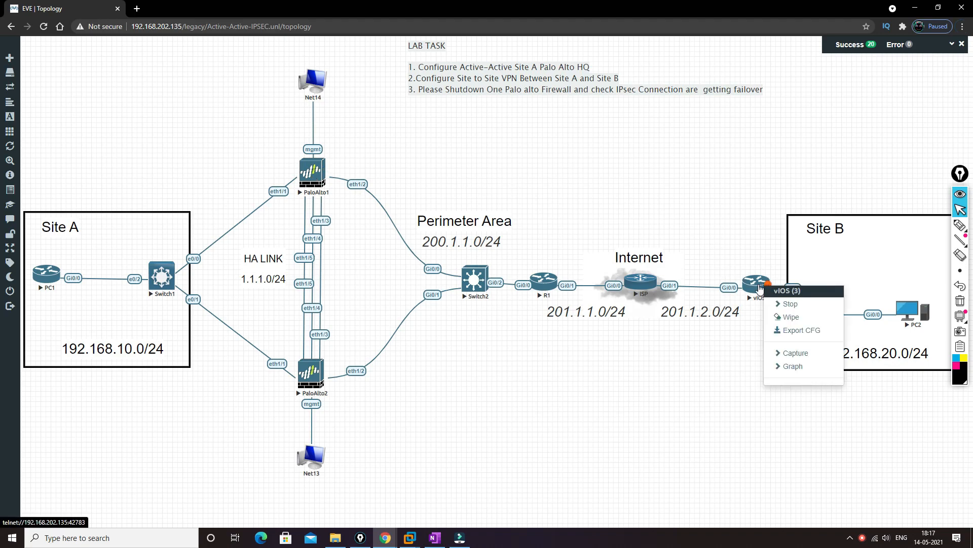
{"action": "left_click", "coordinate": [755, 285]}
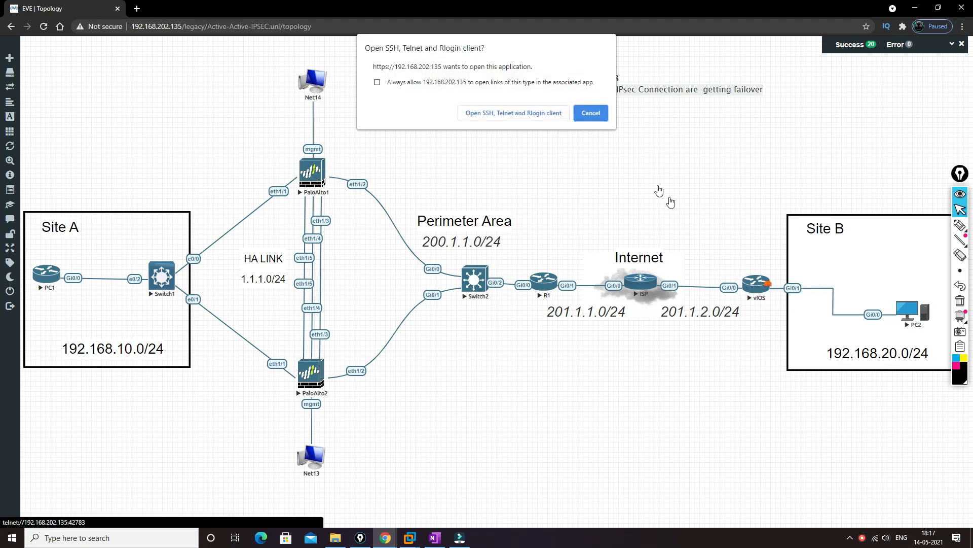
{"action": "left_click", "coordinate": [544, 113]}
{"action": "left_click_drag", "start_coordinate": [237, 52], "coordinate": [694, 164]}
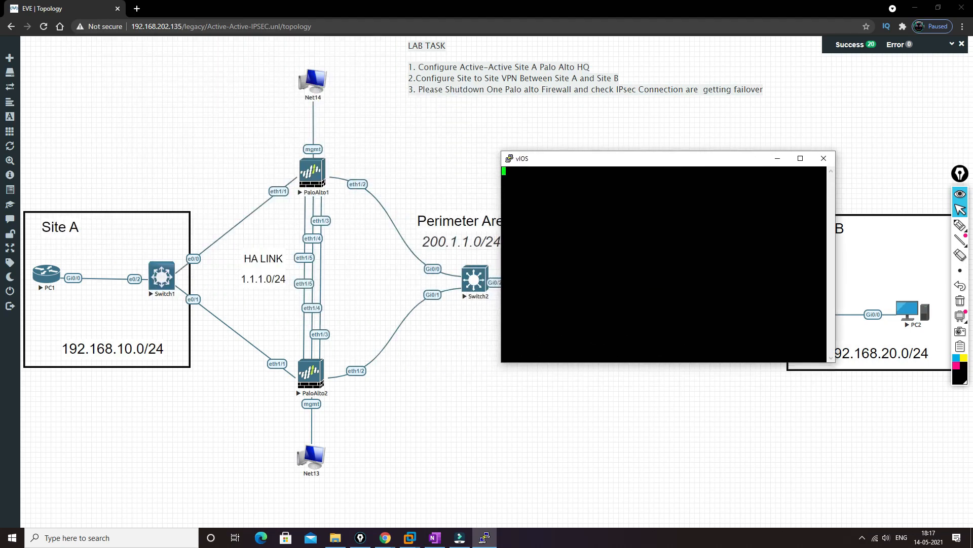
{"action": "key", "text": "Return"}
{"action": "key", "text": "Return"}
{"action": "key", "text": "Return"}
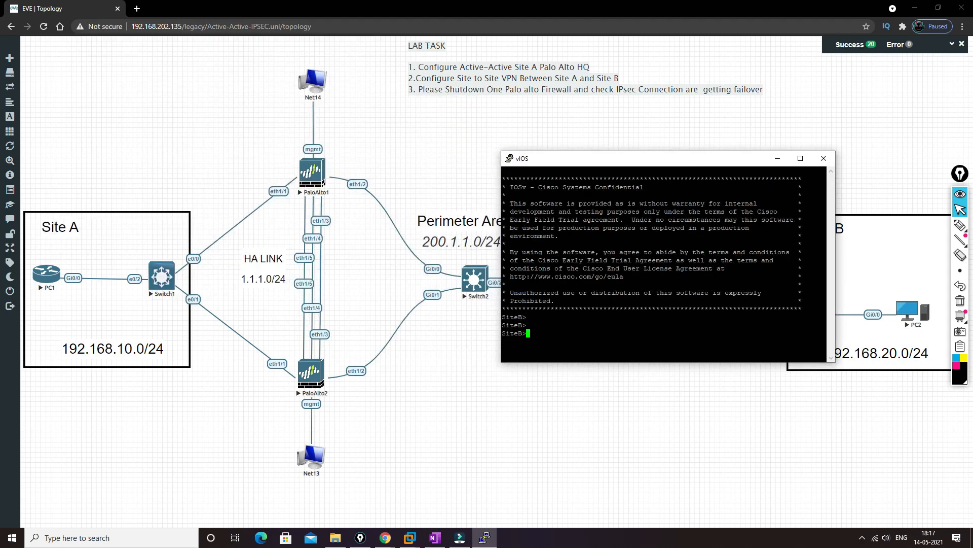
Step: Enter privileged mode on the SiteB router and enable ISAKMP debugging with debug crypto isakmp
{"action": "type", "text": "en"}
{"action": "key", "text": "Return"}
{"action": "key", "text": "Return"}
{"action": "key", "text": "Return"}
{"action": "type", "text": "debu"}
{"action": "key", "text": "Tab"}
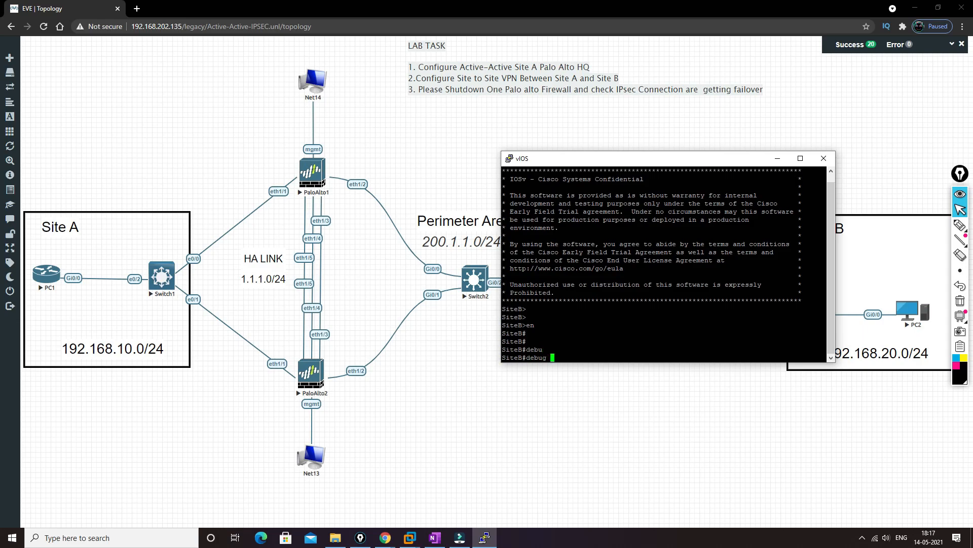
{"action": "type", "text": "cry"}
{"action": "key", "text": "Tab"}
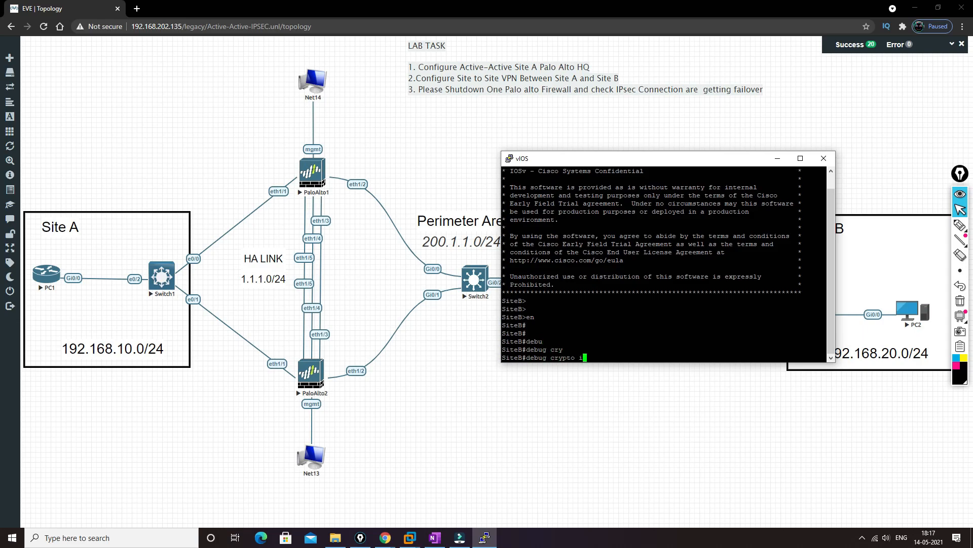
{"action": "type", "text": "is"}
{"action": "key", "text": "Tab"}
{"action": "type", "text": "s"}
{"action": "key", "text": "BackSpace"}
{"action": "key", "text": "Return"}
{"action": "key", "text": "Return"}
{"action": "key", "text": "Return"}
{"action": "key", "text": "Return"}
{"action": "key", "text": "Return"}
{"action": "key", "text": "Return"}
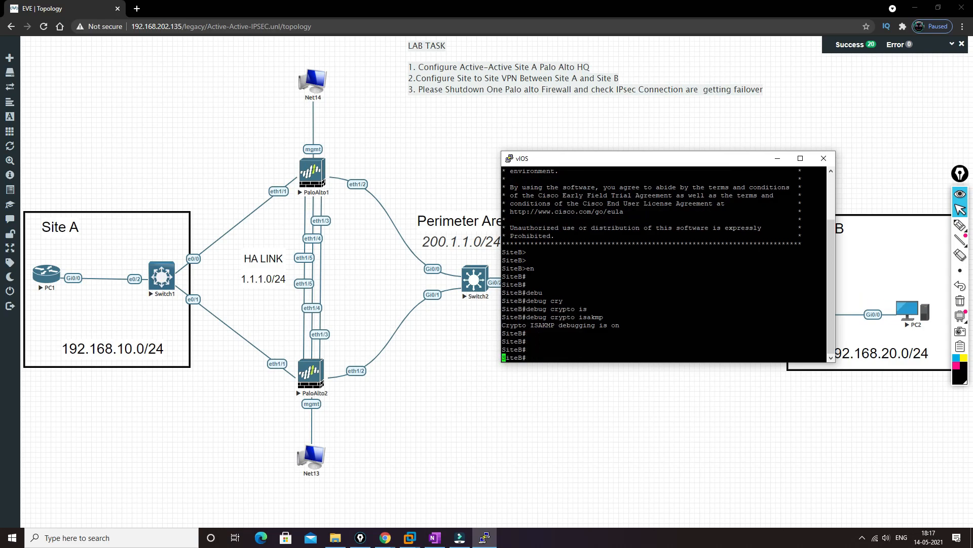
Step: Turn on console logging at level 7 in SiteB's configuration mode, using logging con 7 and logging on
{"action": "type", "text": "conft"}
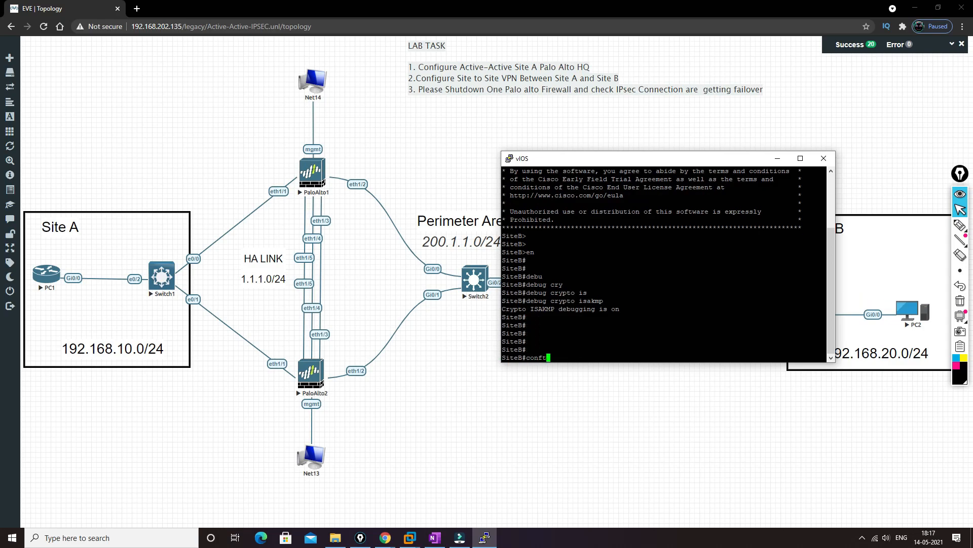
{"action": "type", "text": " t"}
{"action": "key", "text": "Return"}
{"action": "type", "text": "logg"}
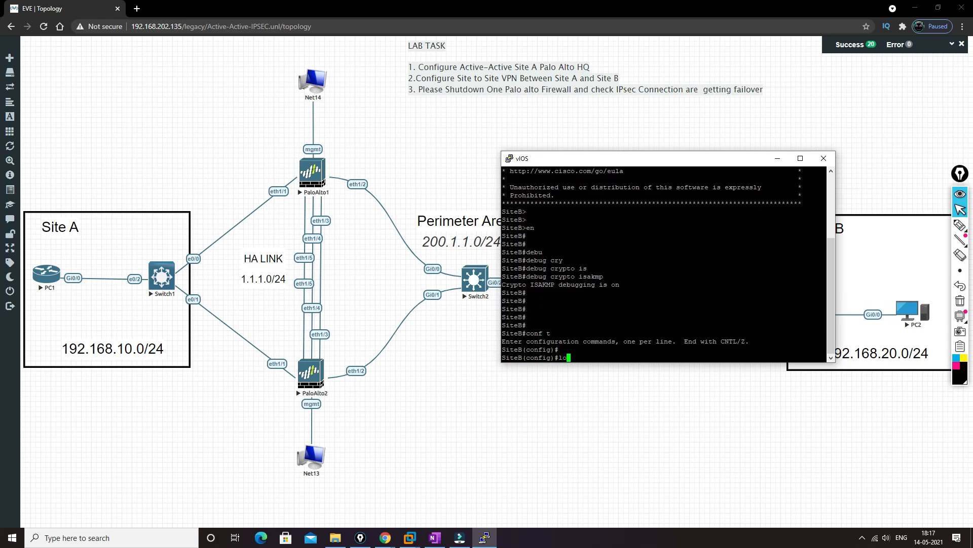
{"action": "key", "text": "ctrl+a"}
{"action": "key", "text": "Tab"}
{"action": "type", "text": "con 7"}
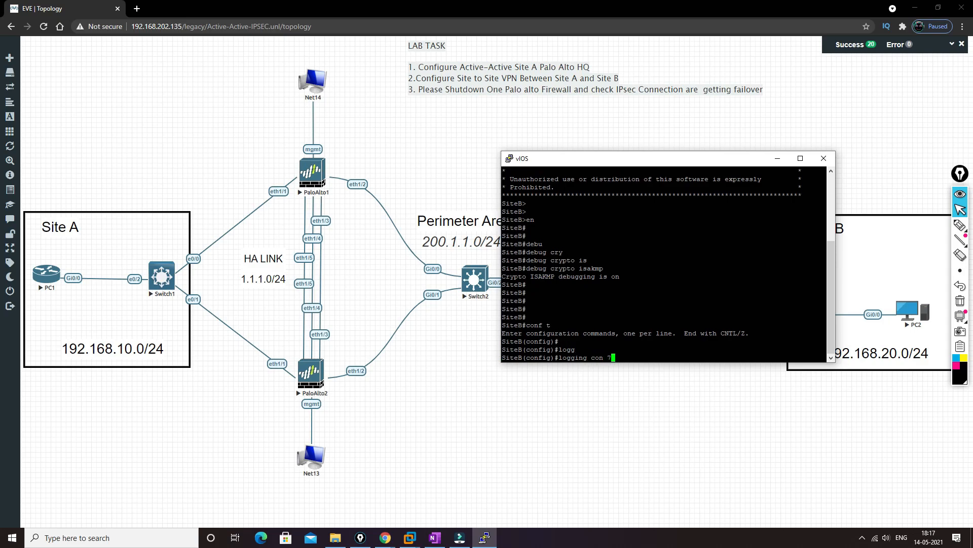
{"action": "key", "text": "Return"}
{"action": "type", "text": "logg"}
{"action": "key", "text": "Tab"}
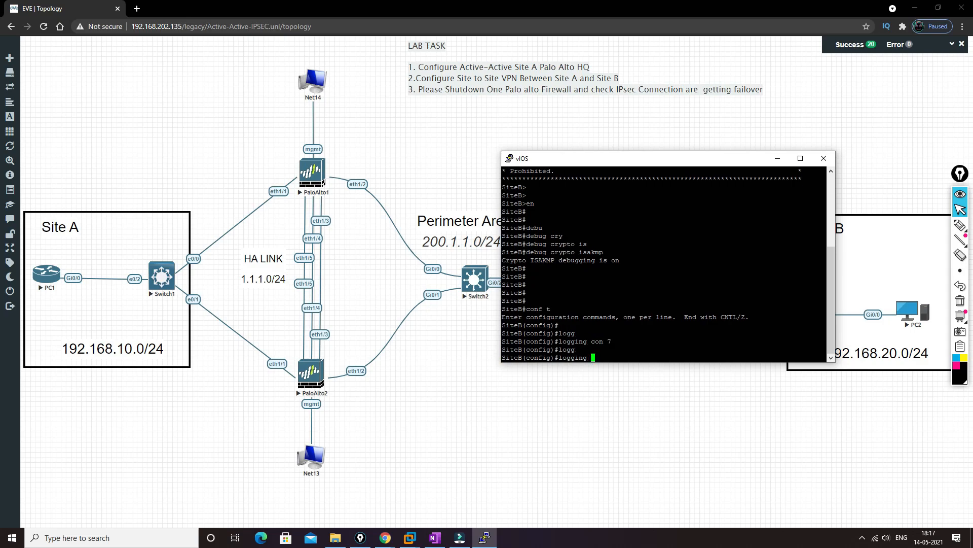
{"action": "type", "text": "on"}
{"action": "key", "text": "Return"}
{"action": "key", "text": "Return"}
{"action": "key", "text": "Return"}
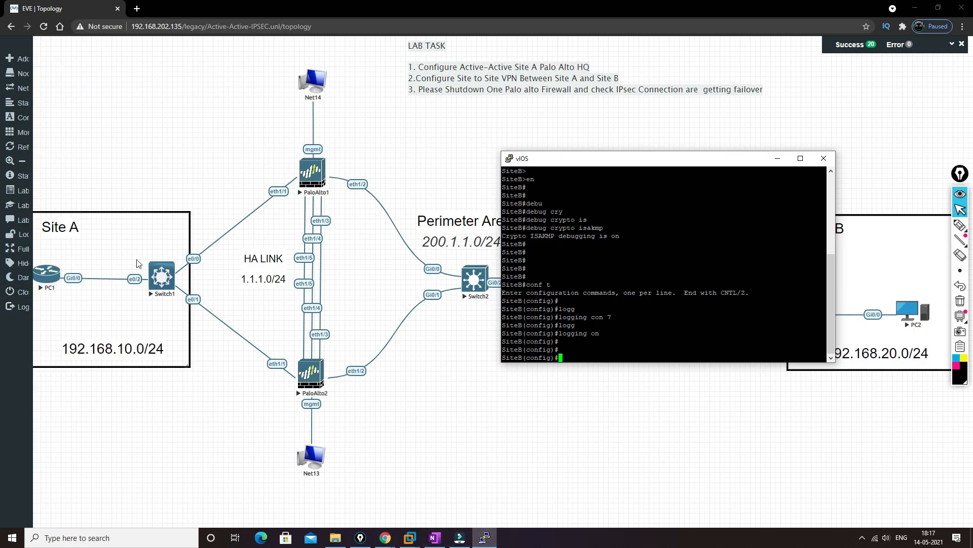
Step: Open Telnet consoles for PC1 and PC2 from the topology and arrange their windows apart
{"action": "left_click", "coordinate": [57, 268]}
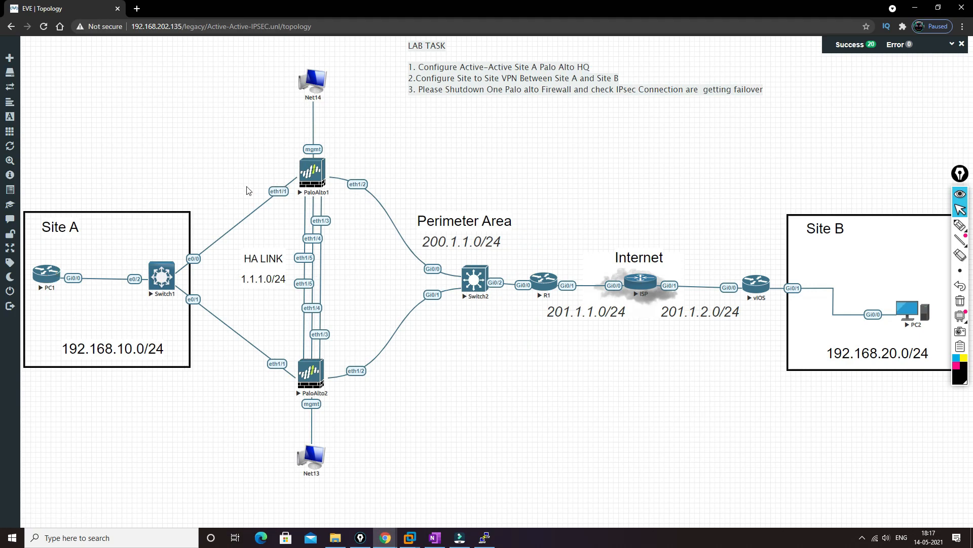
{"action": "left_click", "coordinate": [51, 273]}
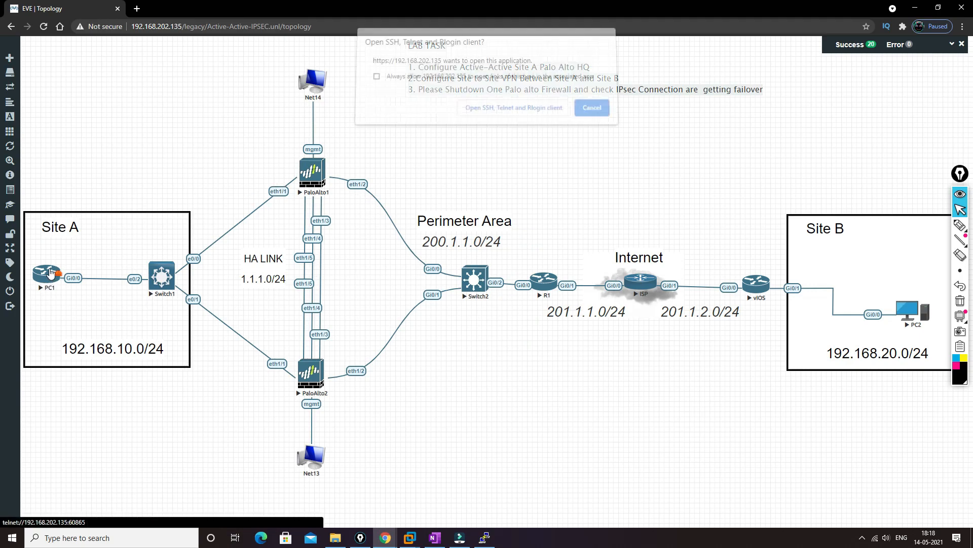
{"action": "left_click", "coordinate": [481, 109]}
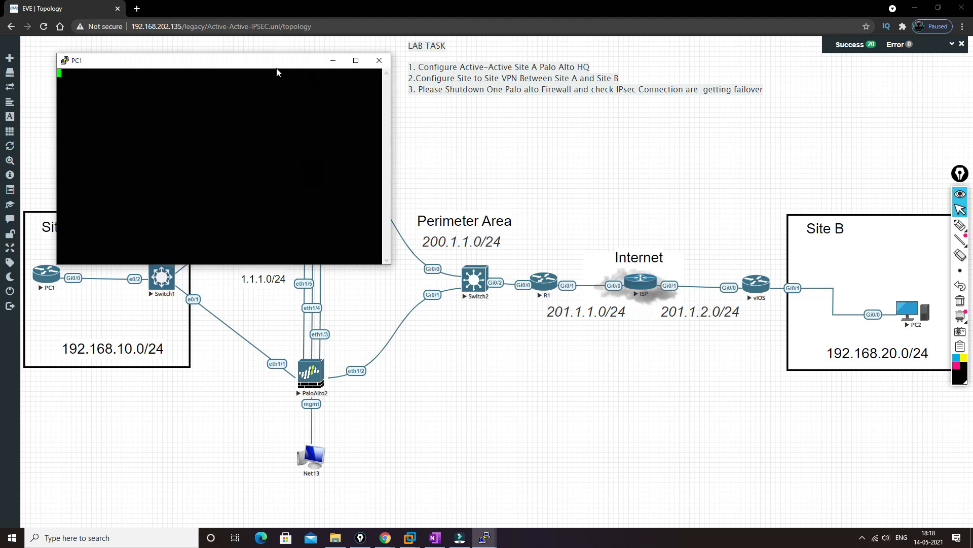
{"action": "left_click_drag", "start_coordinate": [277, 68], "coordinate": [254, 74]}
{"action": "left_click", "coordinate": [912, 308]}
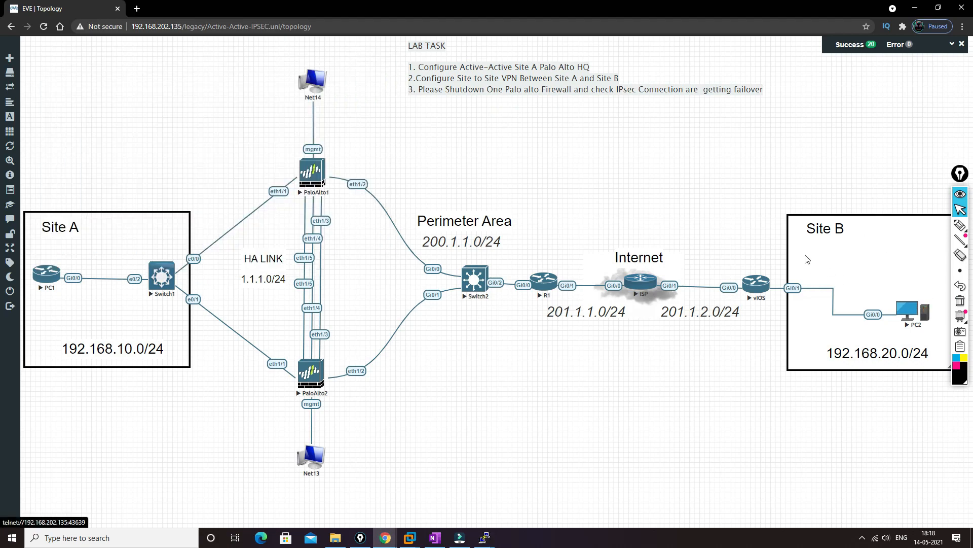
{"action": "left_click", "coordinate": [514, 105]}
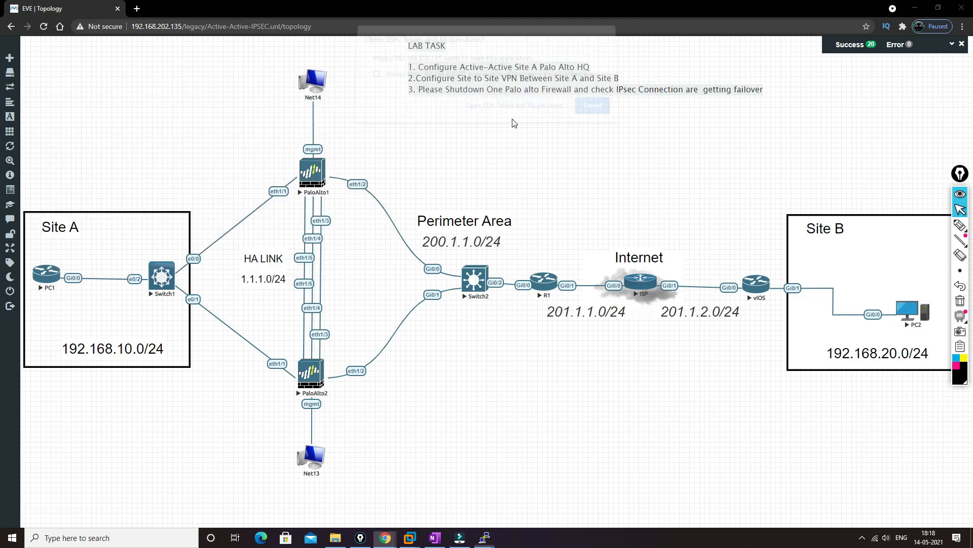
{"action": "left_click_drag", "start_coordinate": [210, 80], "coordinate": [654, 76]}
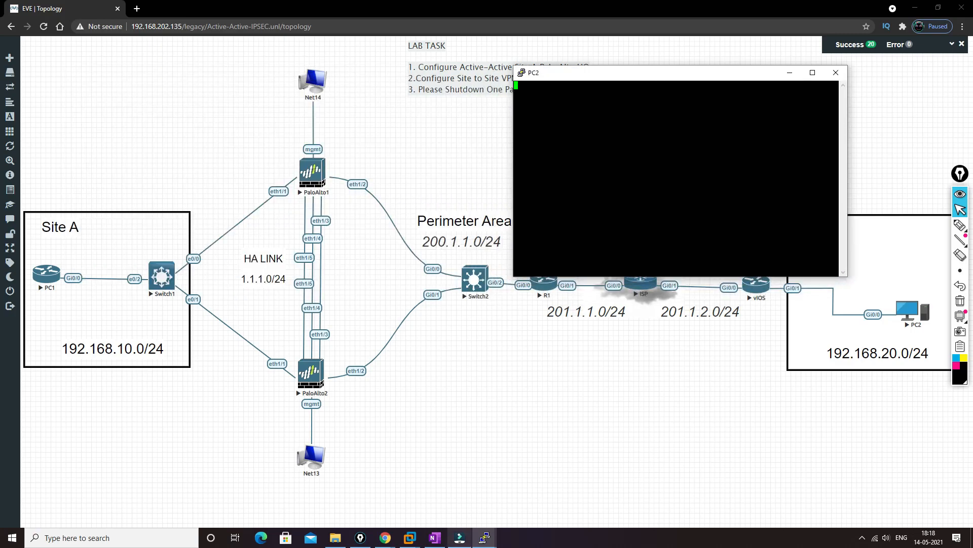
Step: Bring the PC1 console forward, wake its session and try to enter privileged mode
{"action": "mouse_move", "coordinate": [486, 538]}
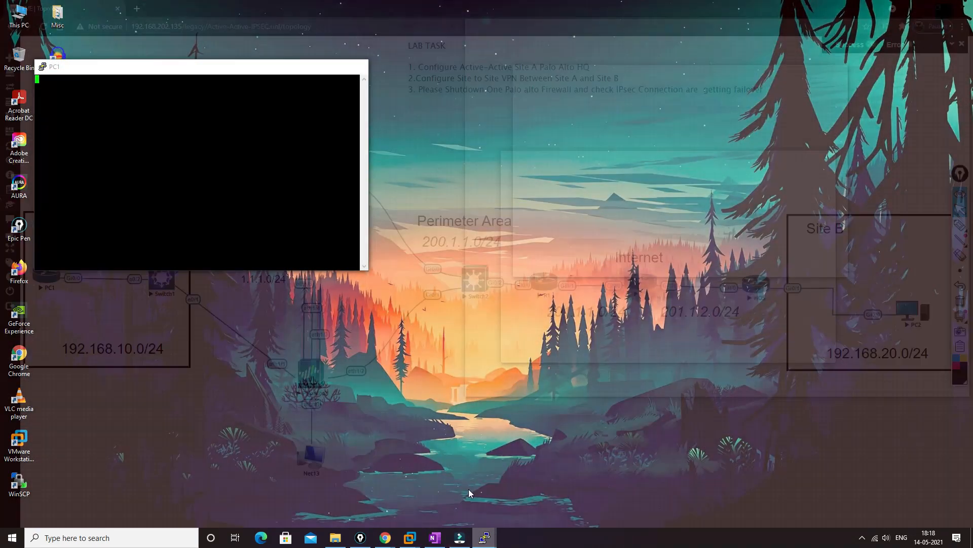
{"action": "left_click", "coordinate": [468, 489]}
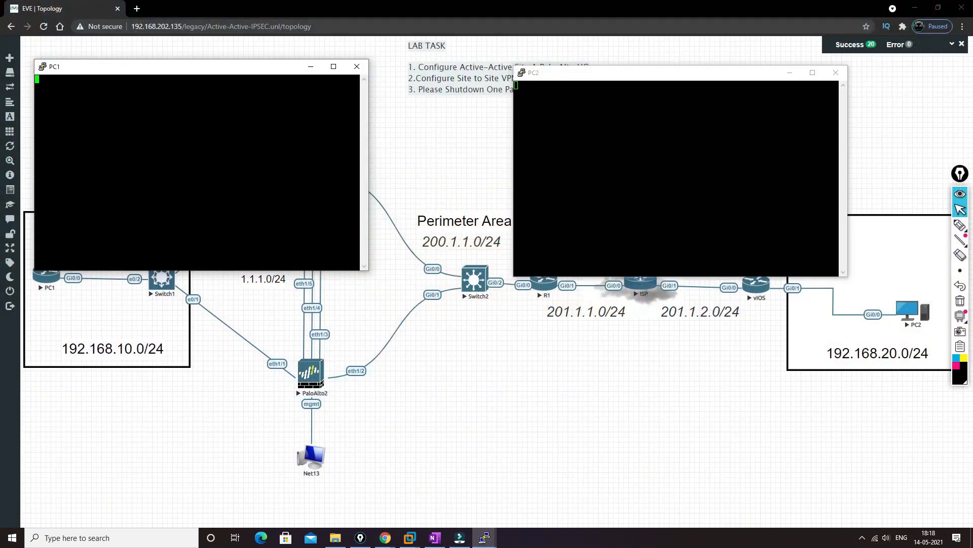
{"action": "key", "text": "Return"}
{"action": "key", "text": "Return"}
{"action": "key", "text": "Return"}
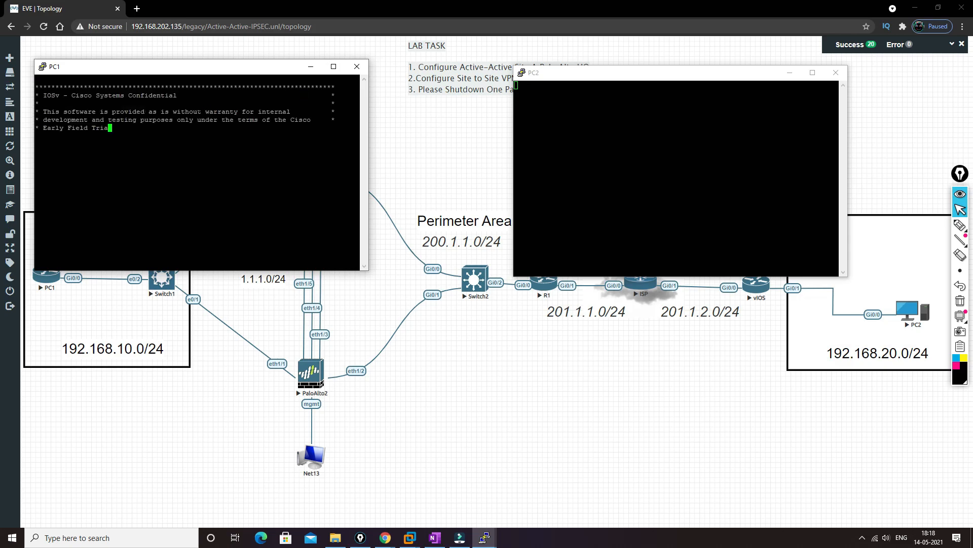
{"action": "type", "text": "eb"}
{"action": "key", "text": "Return"}
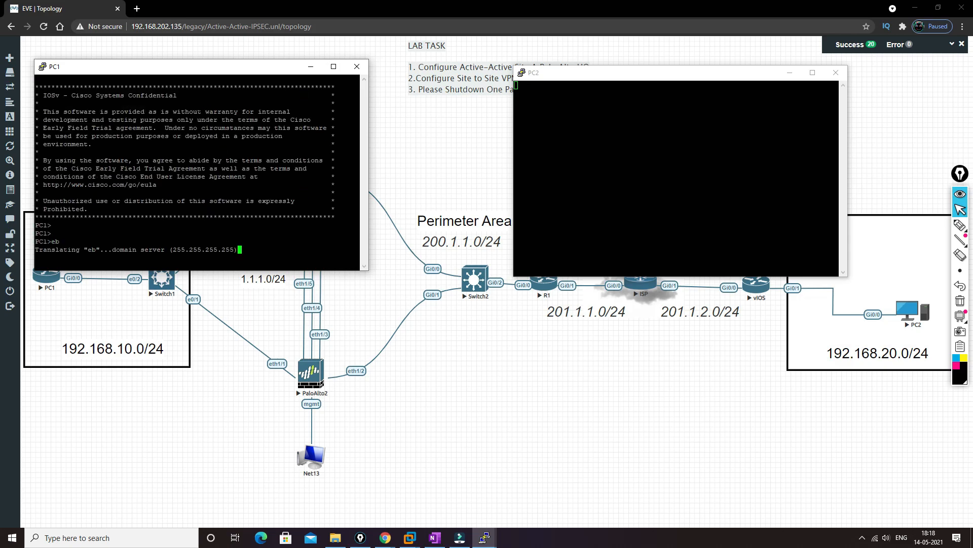
Step: Wake the PC2 console and enter privileged mode there
{"action": "left_click", "coordinate": [659, 173]}
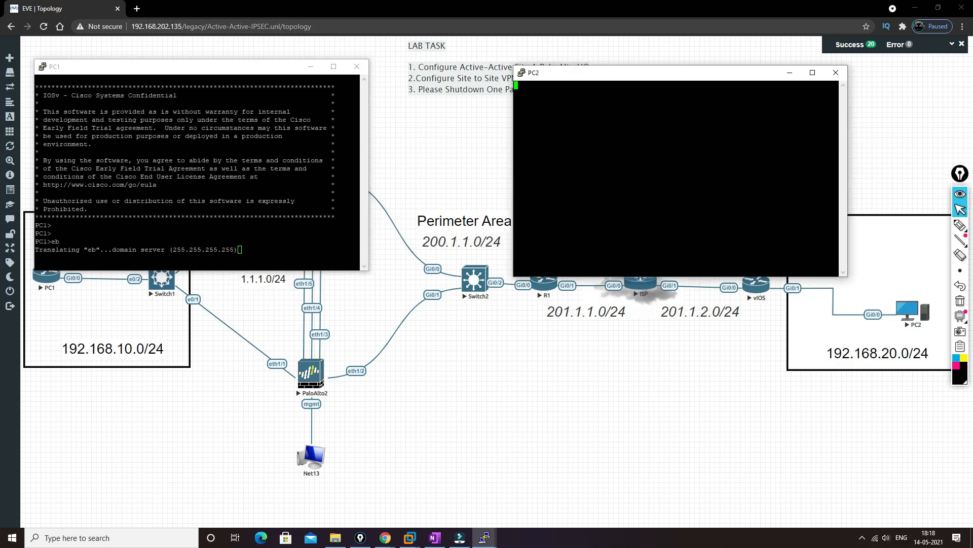
{"action": "key", "text": "Return"}
{"action": "type", "text": "en"}
{"action": "key", "text": "Return"}
{"action": "key", "text": "Return"}
{"action": "type", "text": "conf t"}
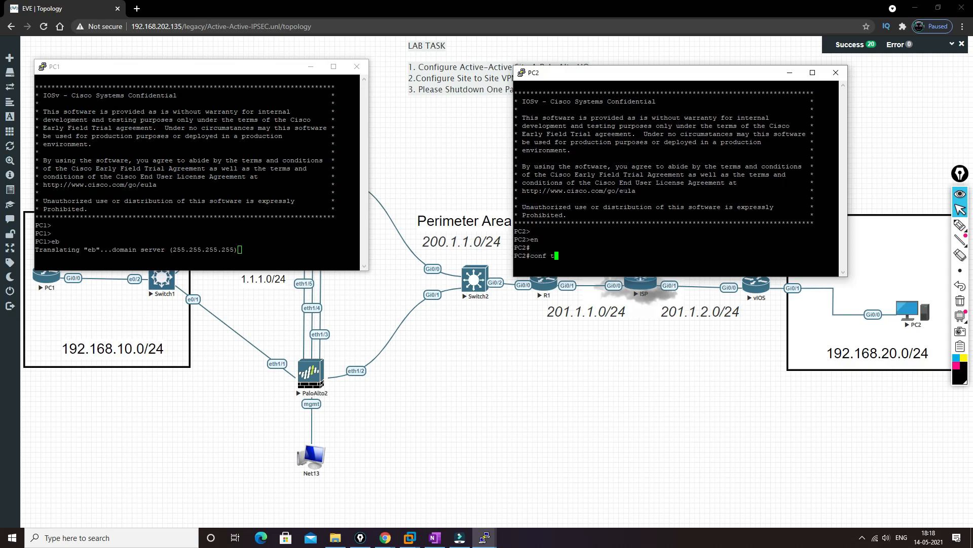
{"action": "key", "text": "Return"}
{"action": "type", "text": "e"}
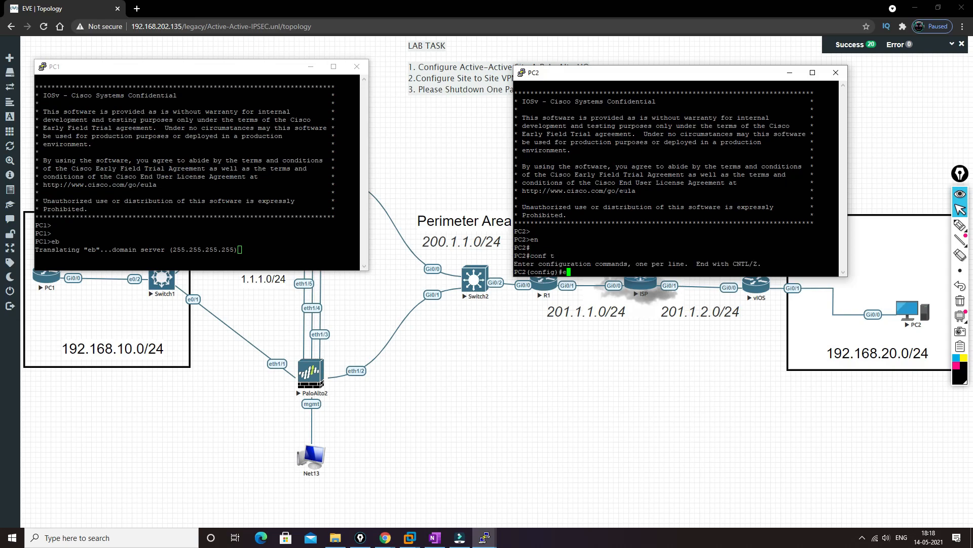
{"action": "type", "text": "xit"}
{"action": "key", "text": "Return"}
{"action": "key", "text": "Return"}
{"action": "key", "text": "Return"}
Step: List PC2's interface addresses and status with sh ip int br
{"action": "type", "text": "sh"}
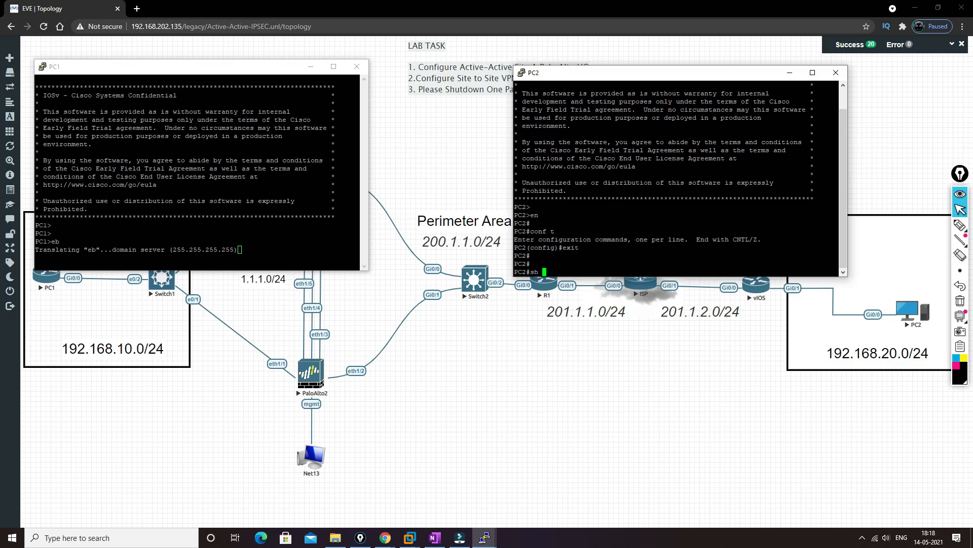
{"action": "type", "text": " ip int b"}
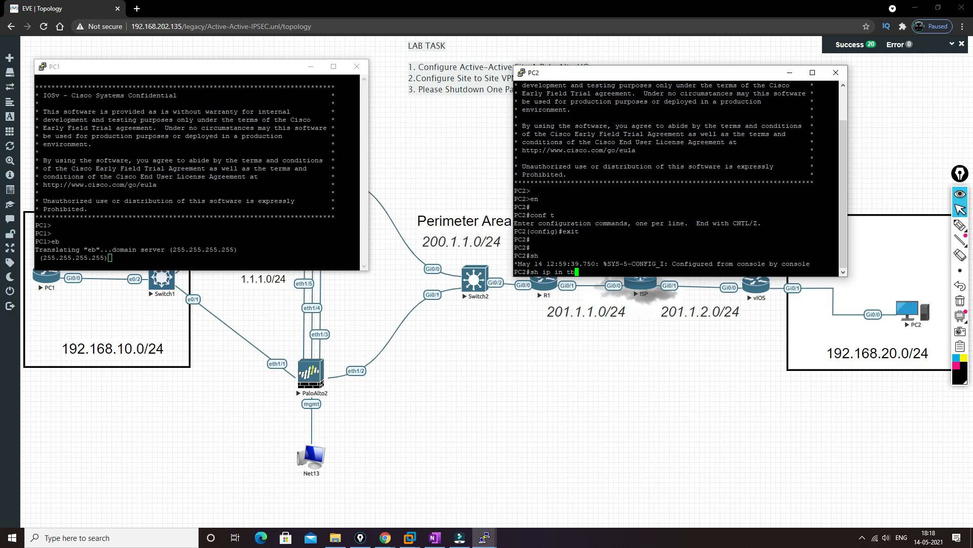
{"action": "type", "text": "r"}
{"action": "key", "text": "Return"}
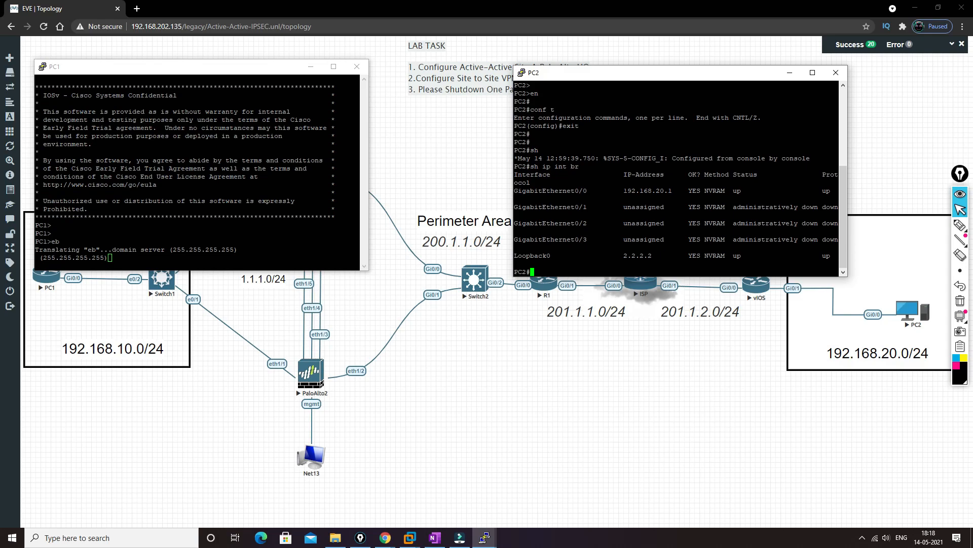
Step: Test connectivity from the PC2 console by pinging 192.168.20.10
{"action": "left_click_drag", "start_coordinate": [624, 191], "coordinate": [671, 190]}
{"action": "left_click", "coordinate": [671, 191]}
{"action": "type", "text": "p"}
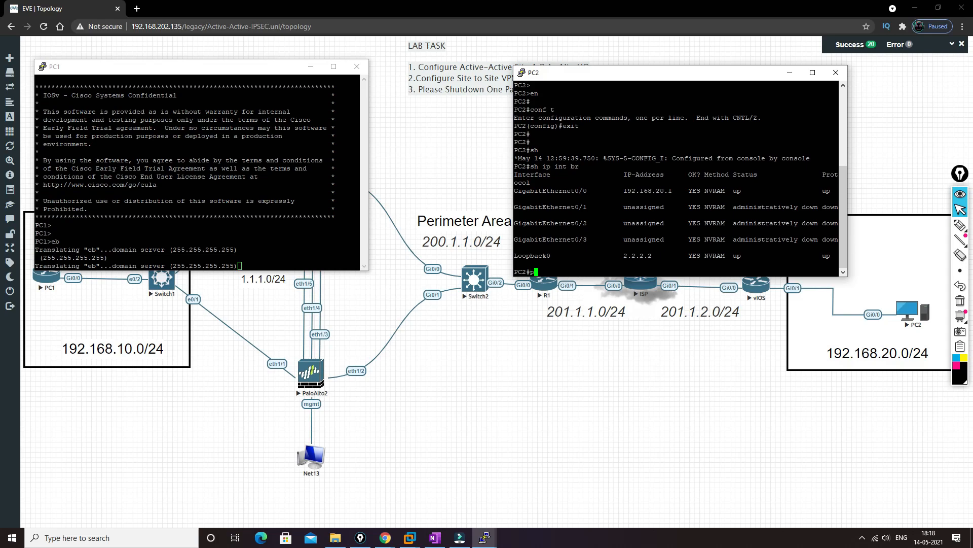
{"action": "type", "text": "ing 192.168.20.10"}
{"action": "key", "text": "Return"}
{"action": "key", "text": "Return"}
{"action": "key", "text": "Return"}
{"action": "key", "text": "Return"}
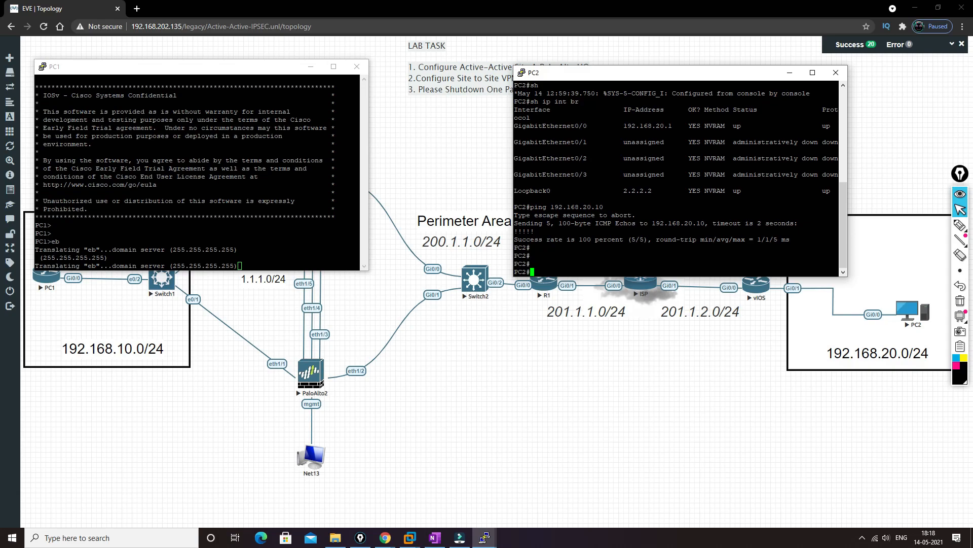
Step: Enter privileged mode on the PC1 console and ping PC2 at 192.168.20.1
{"action": "left_click", "coordinate": [239, 265]}
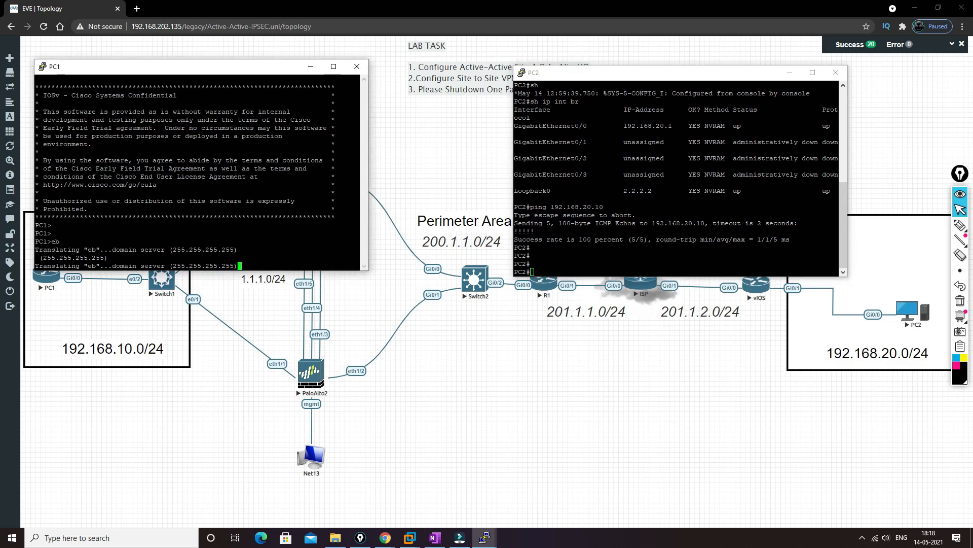
{"action": "type", "text": "e"}
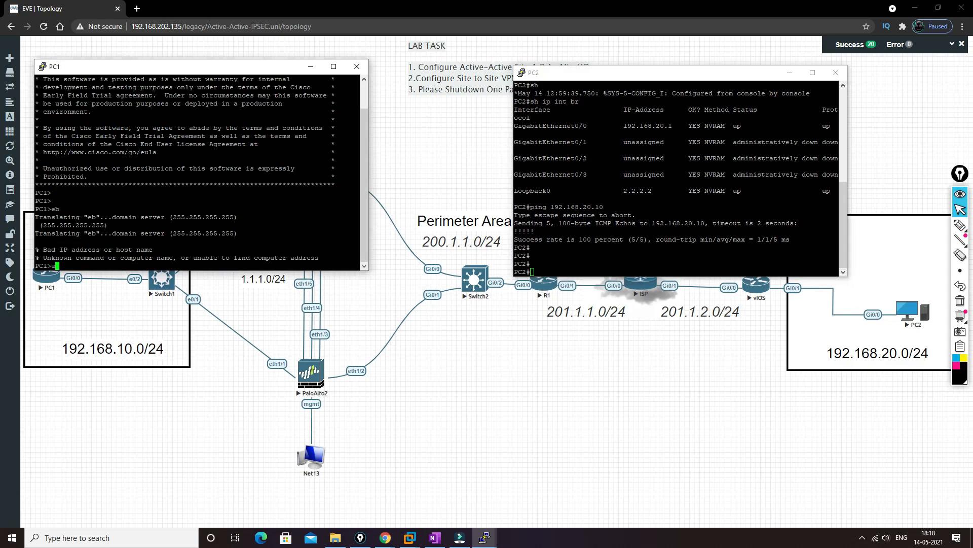
{"action": "type", "text": "n"}
{"action": "key", "text": "Return"}
{"action": "key", "text": "Return"}
{"action": "type", "text": "ping "}
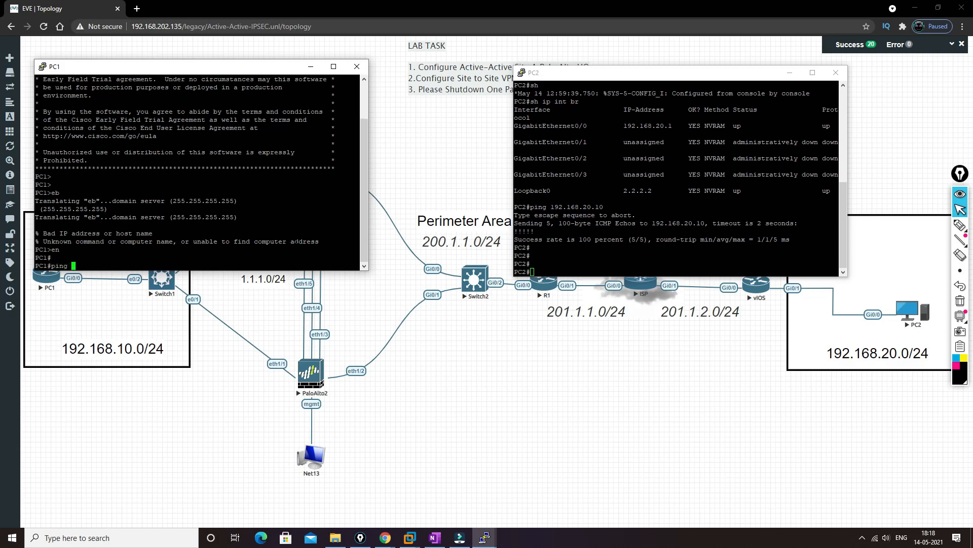
{"action": "type", "text": "192.168"}
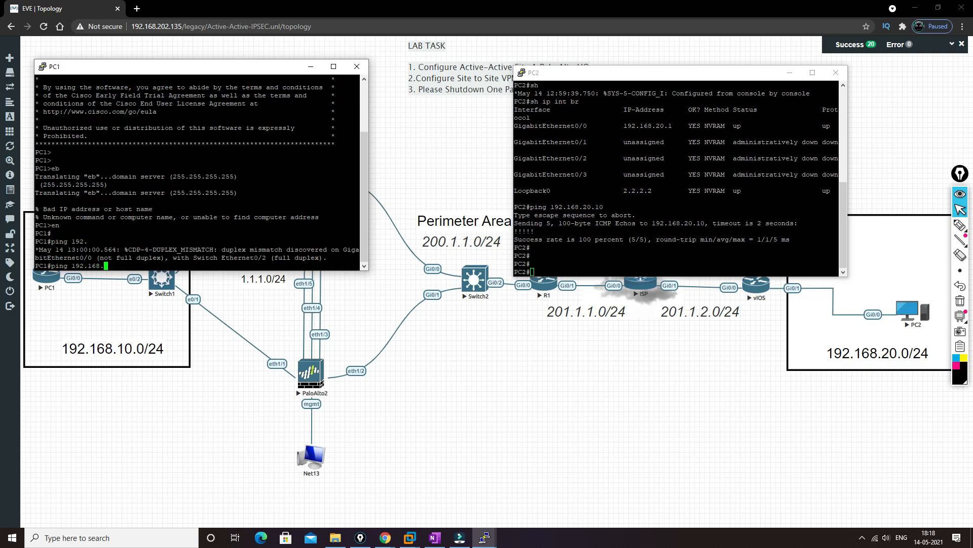
{"action": "type", "text": ".20.1"}
{"action": "key", "text": "Return"}
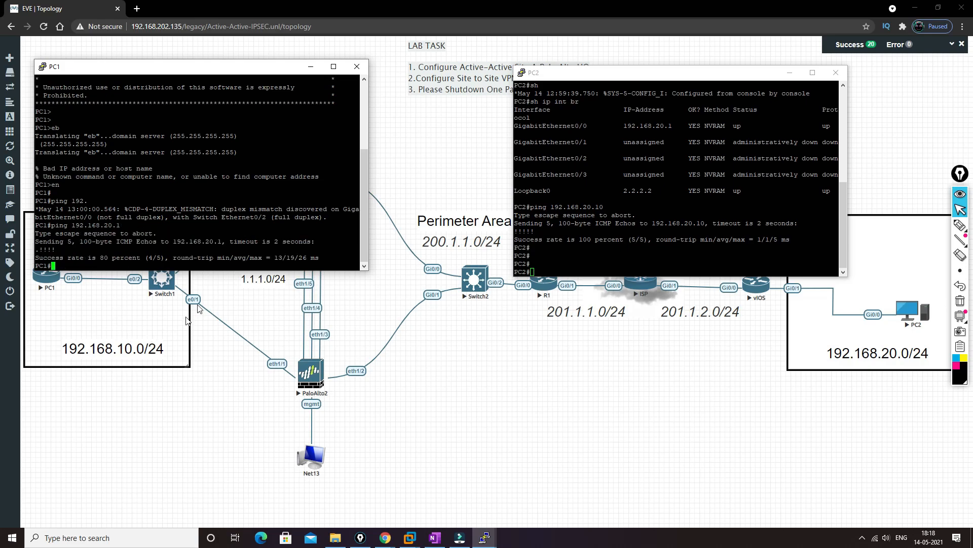
Step: Switch to the PA-VM browser window and reload the active-primary firewall's IPSec Tunnels list
{"action": "left_click", "coordinate": [390, 537]}
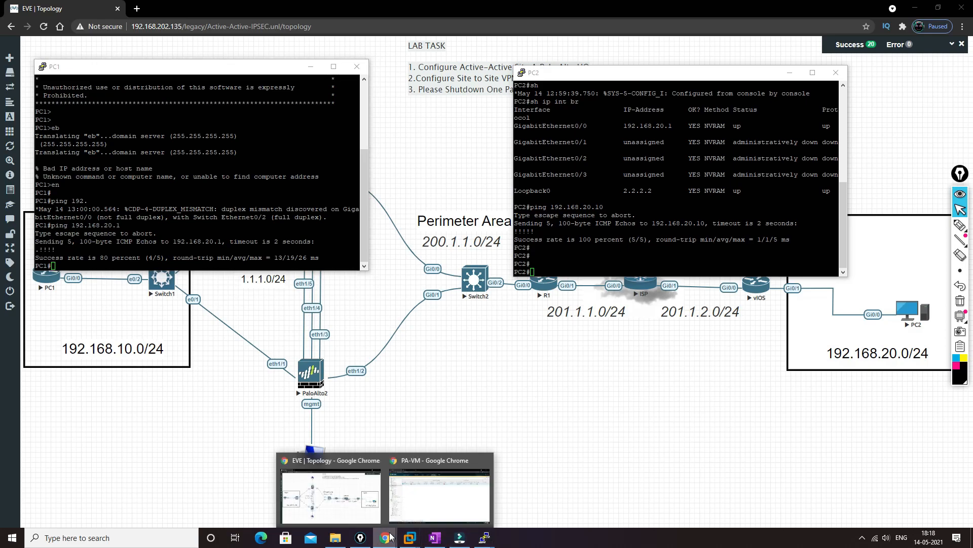
{"action": "left_click", "coordinate": [439, 492]}
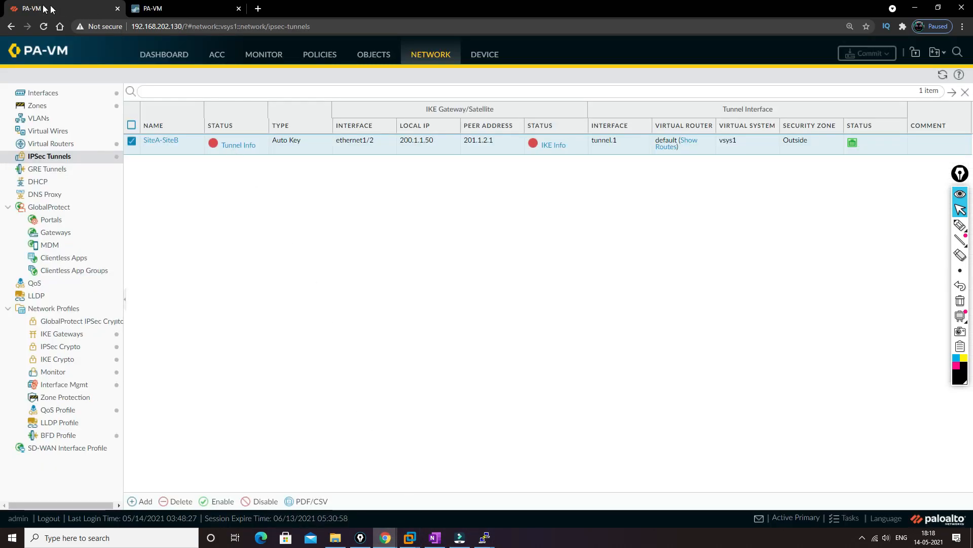
{"action": "left_click", "coordinate": [165, 62]}
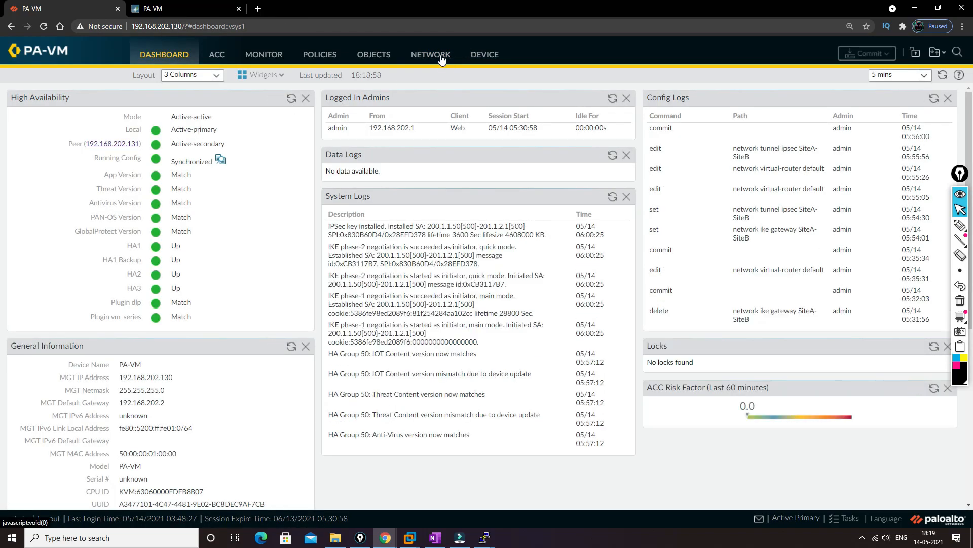
{"action": "left_click", "coordinate": [475, 55]}
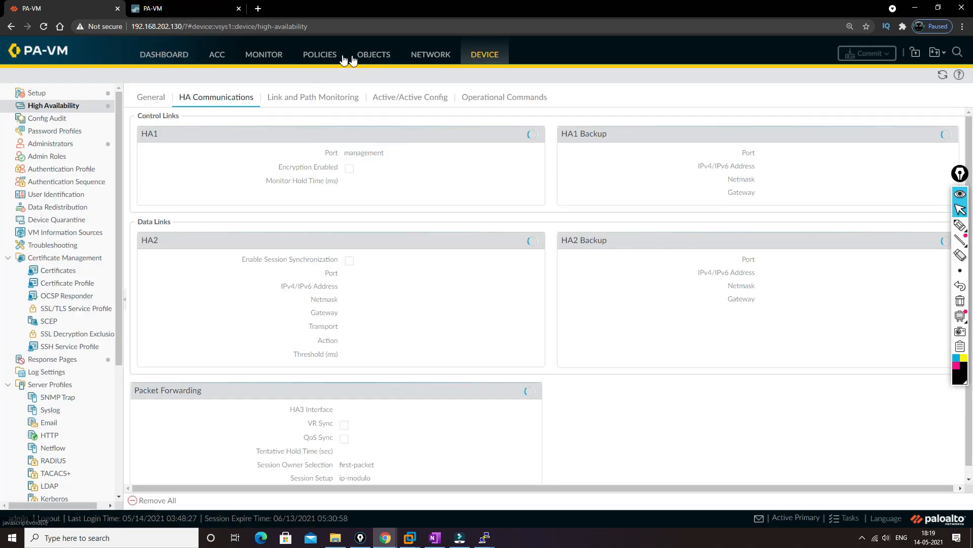
{"action": "left_click", "coordinate": [430, 55]}
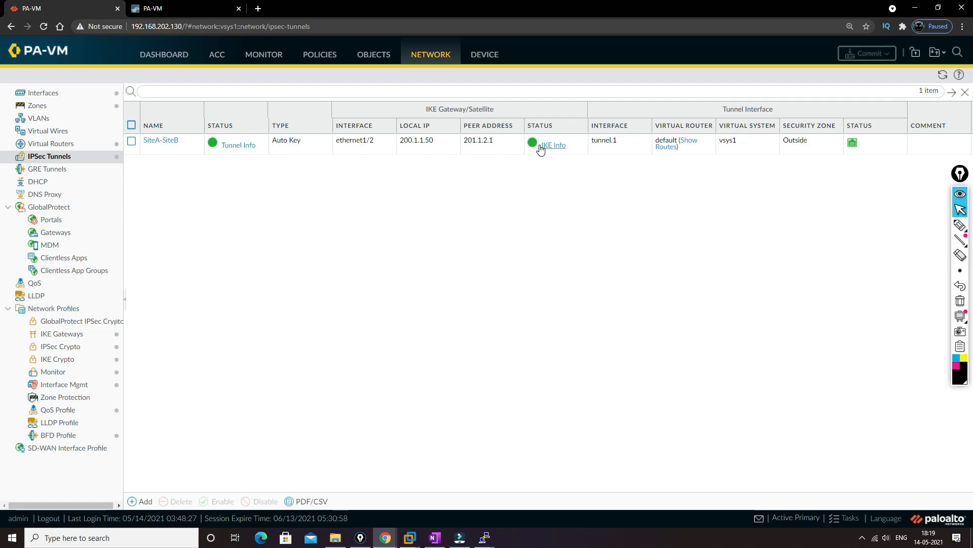
Step: Examine the tunnel info and IKE info of the SiteA-SiteB tunnel on the active-primary firewall
{"action": "left_click", "coordinate": [236, 147]}
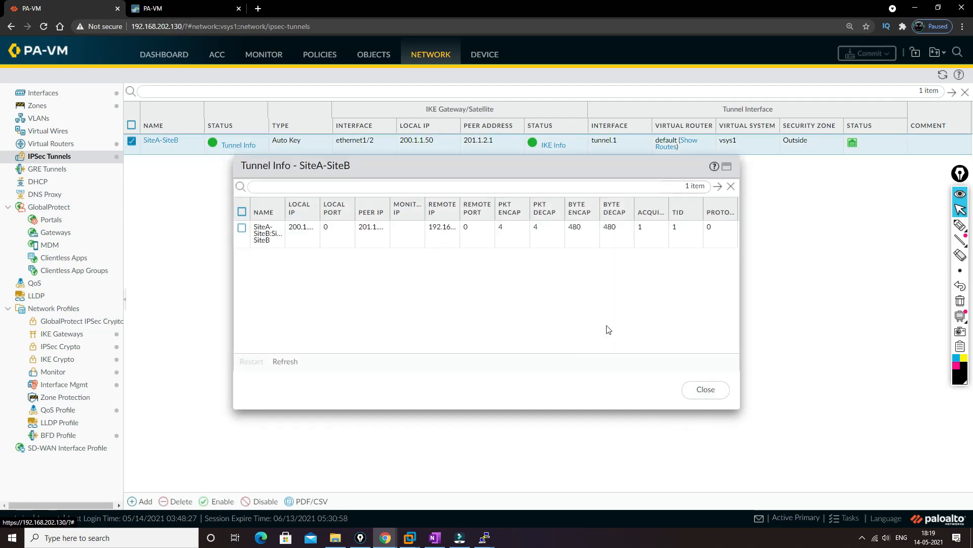
{"action": "left_click", "coordinate": [709, 389]}
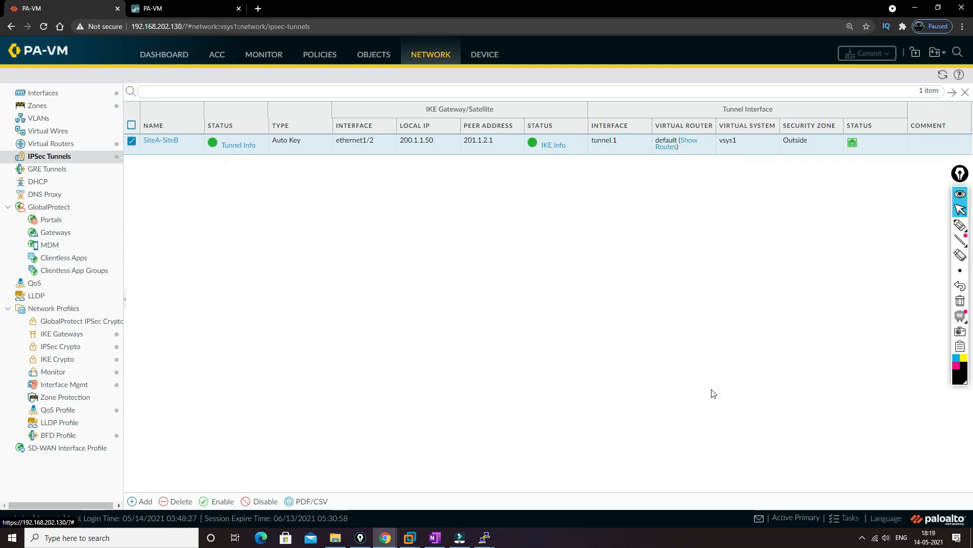
{"action": "left_click", "coordinate": [554, 145]}
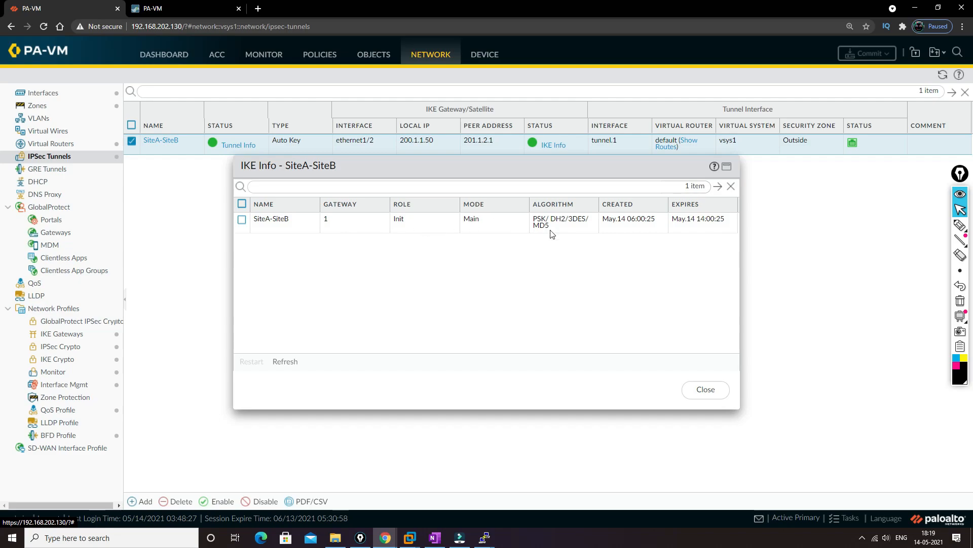
{"action": "left_click", "coordinate": [706, 389]}
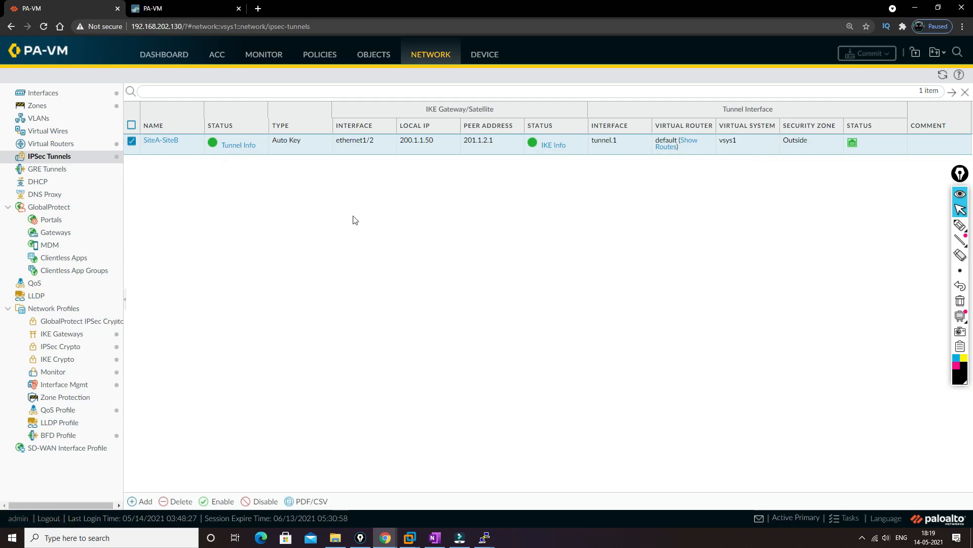
Step: Refresh the active-secondary firewall's IPSec tunnel list and examine SiteA-SiteB's tunnel info and IKE info
{"action": "left_click", "coordinate": [191, 9]}
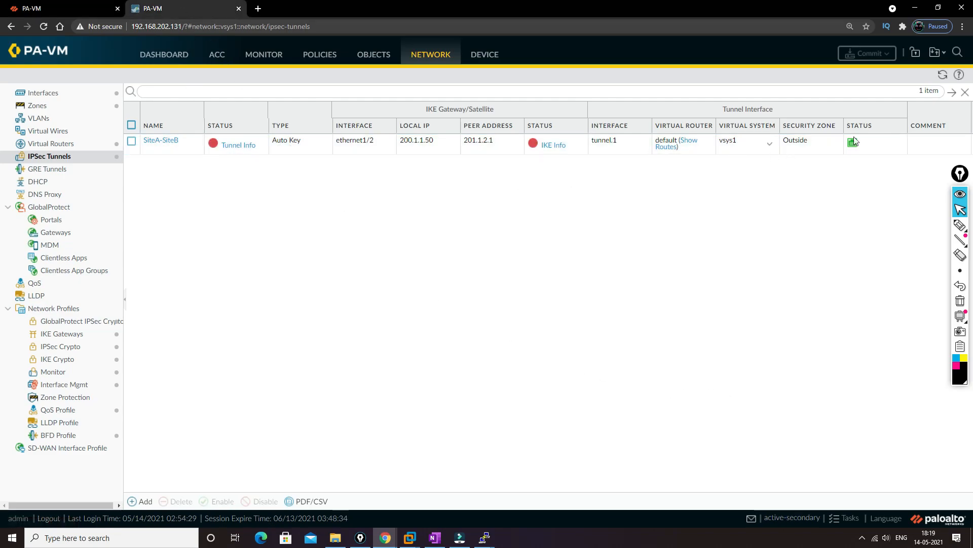
{"action": "left_click", "coordinate": [942, 75]}
{"action": "left_click", "coordinate": [234, 146]}
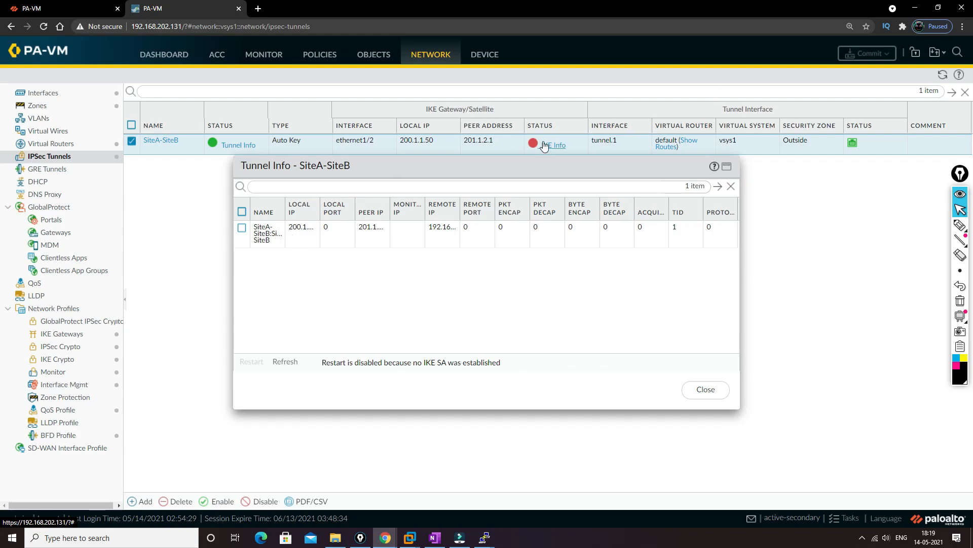
{"action": "left_click", "coordinate": [724, 395]}
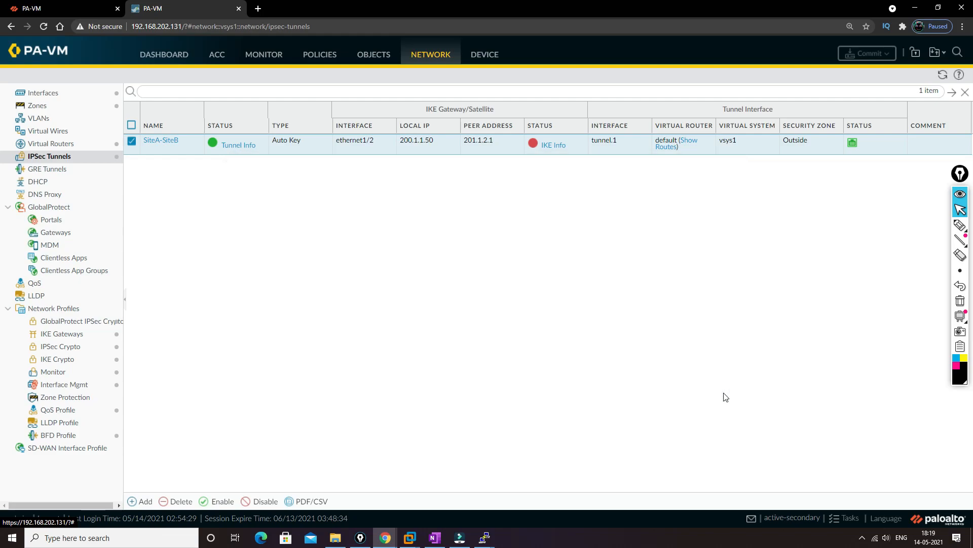
{"action": "left_click", "coordinate": [552, 146]}
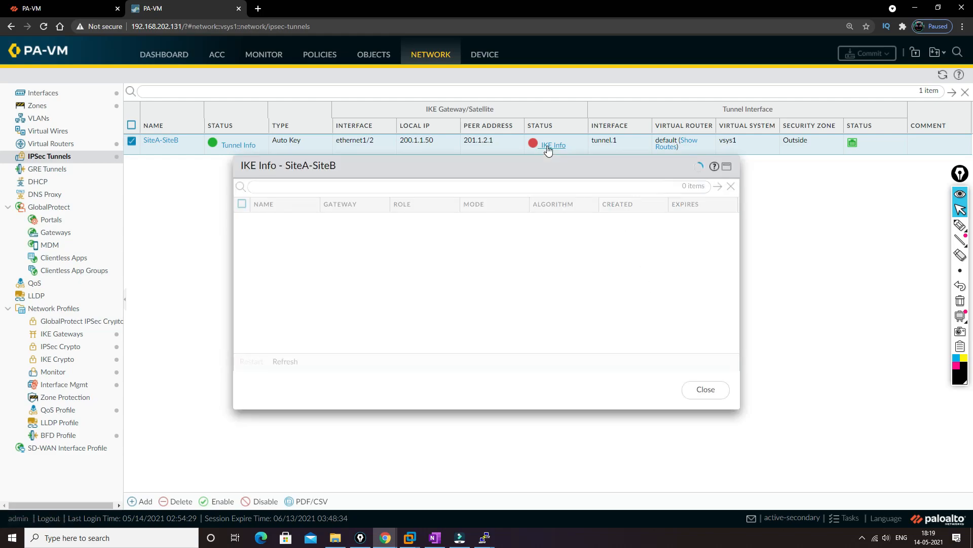
{"action": "left_click", "coordinate": [705, 390]}
Step: Return to the EVE topology window and bring the PC1 console up in front of it
{"action": "left_click", "coordinate": [42, 5]}
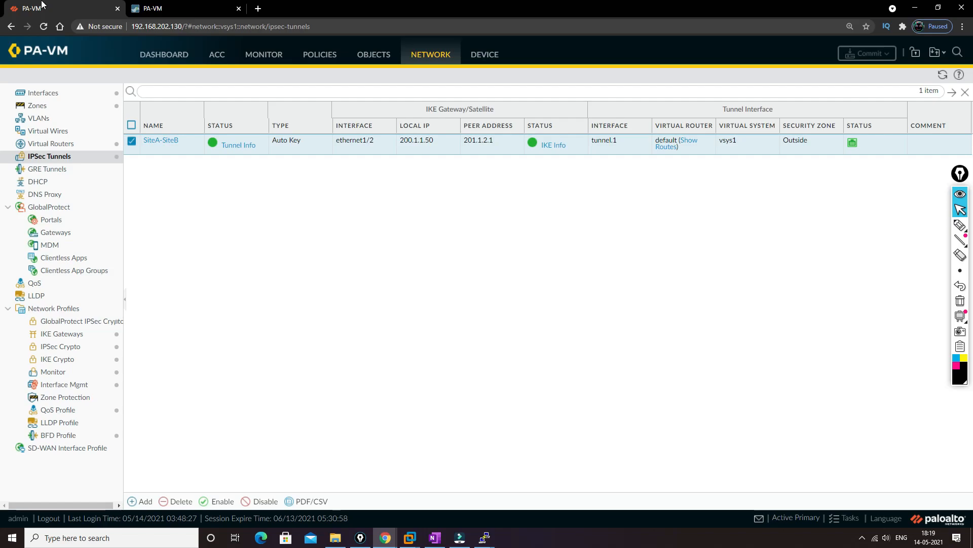
{"action": "key", "text": "alt+Tab"}
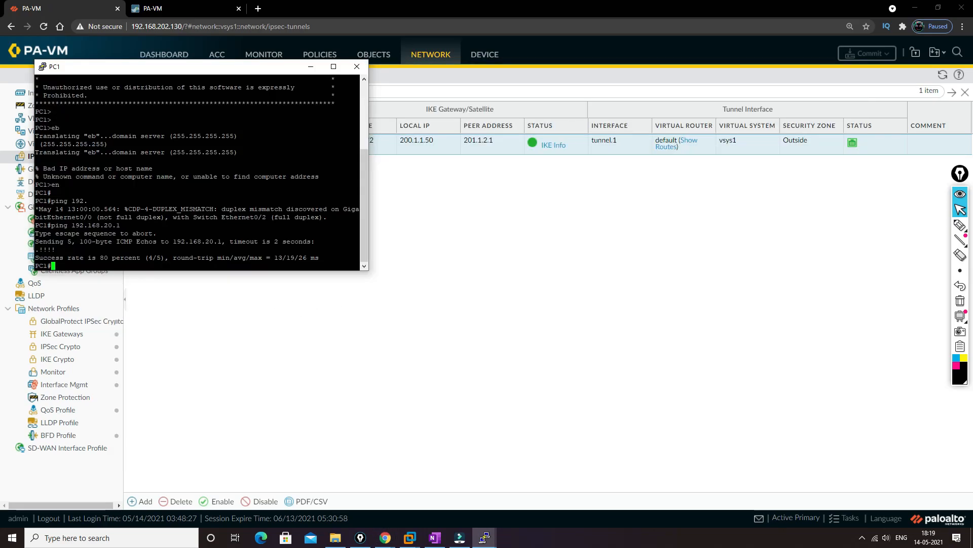
{"action": "key", "text": "alt+Tab"}
{"action": "mouse_move", "coordinate": [388, 541]}
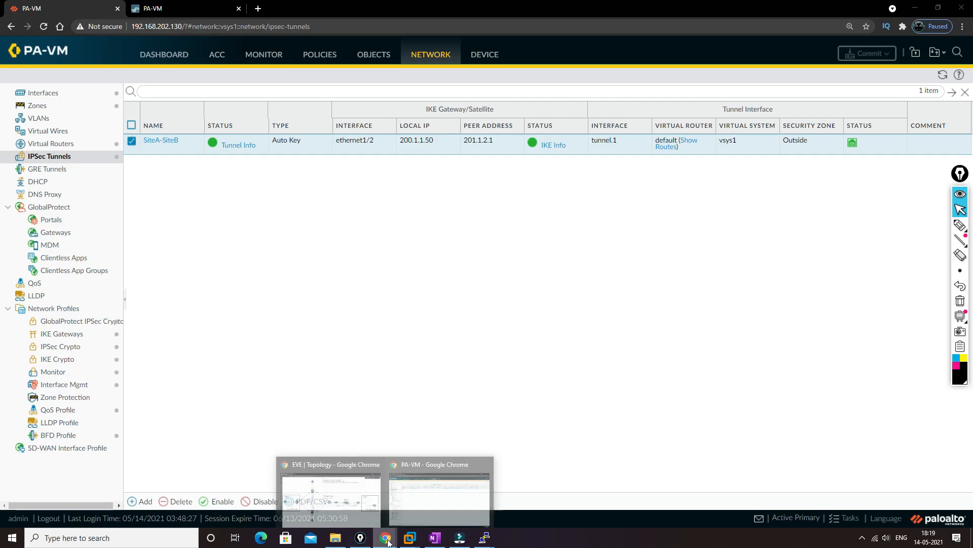
{"action": "left_click", "coordinate": [332, 494]}
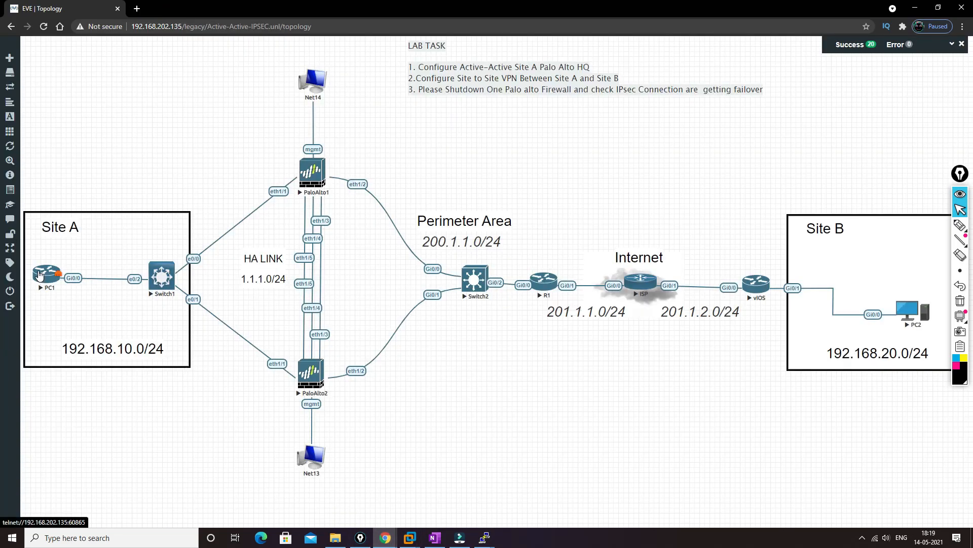
{"action": "mouse_move", "coordinate": [485, 539]}
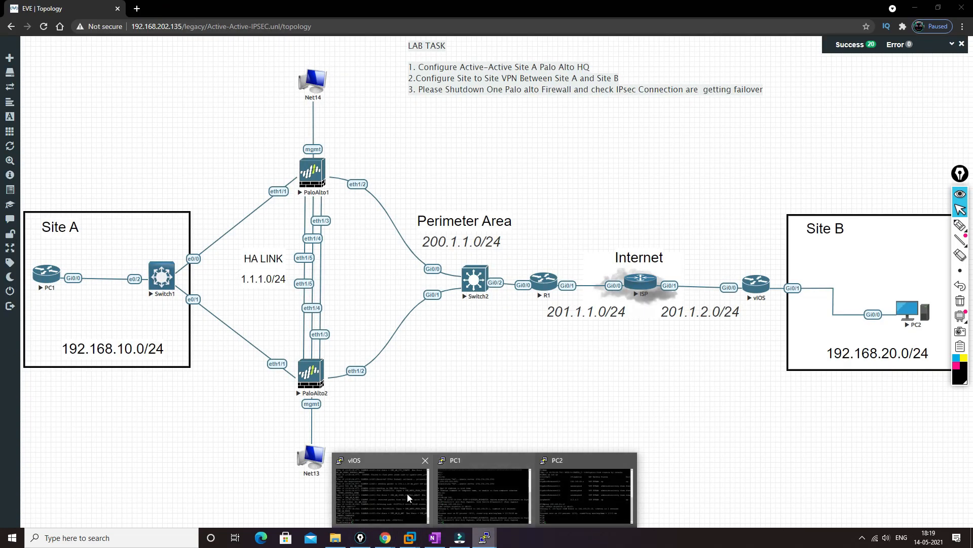
{"action": "left_click", "coordinate": [480, 495]}
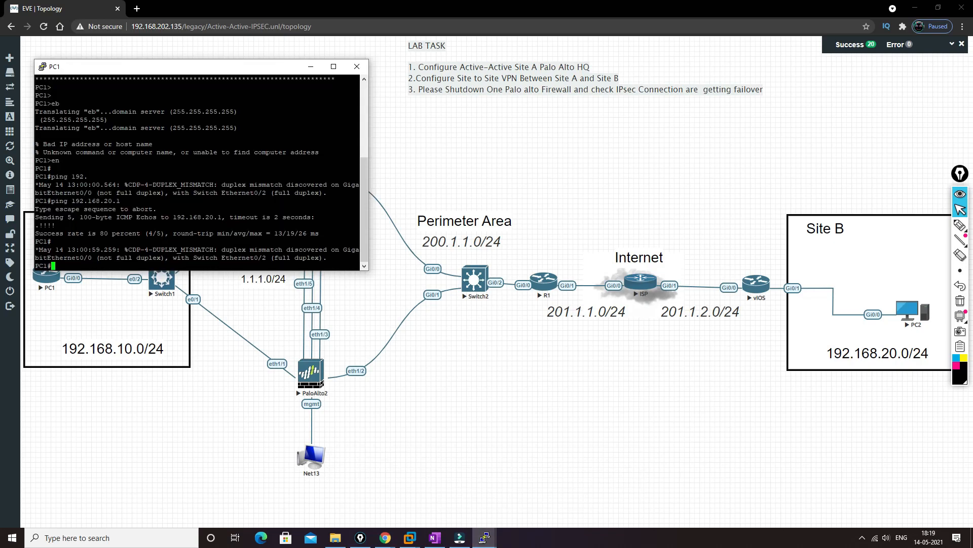
Step: Start a Telnet session from PC1 to PC2 at 192.168.20.1
{"action": "key", "text": "Return"}
{"action": "key", "text": "Return"}
{"action": "type", "text": "tel"}
{"action": "key", "text": "Tab"}
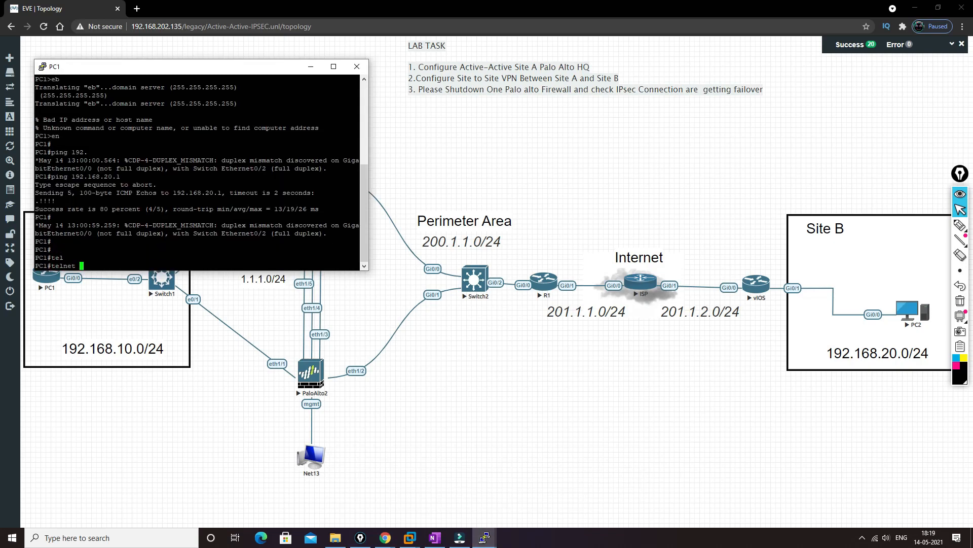
{"action": "type", "text": "192.168.20.1"}
{"action": "key", "text": "Return"}
Step: Log in to PC2 over the Telnet session with the account username and password
{"action": "type", "text": "cisco"}
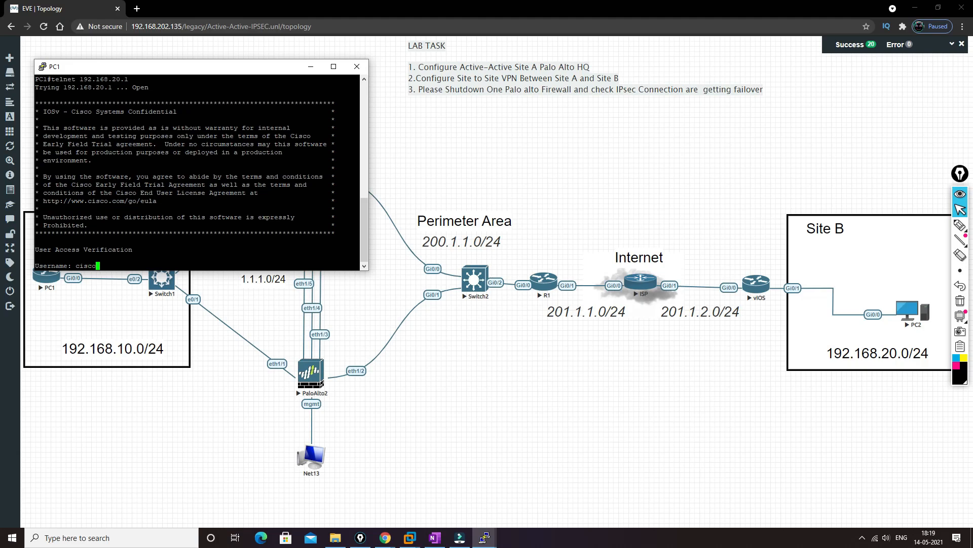
{"action": "key", "text": "Return"}
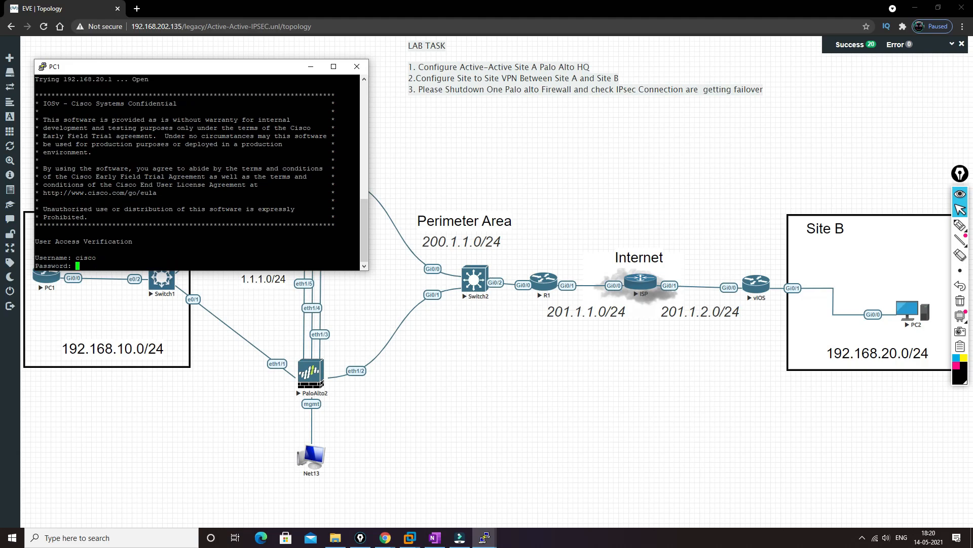
{"action": "type", "text": "cisco"}
{"action": "key", "text": "Return"}
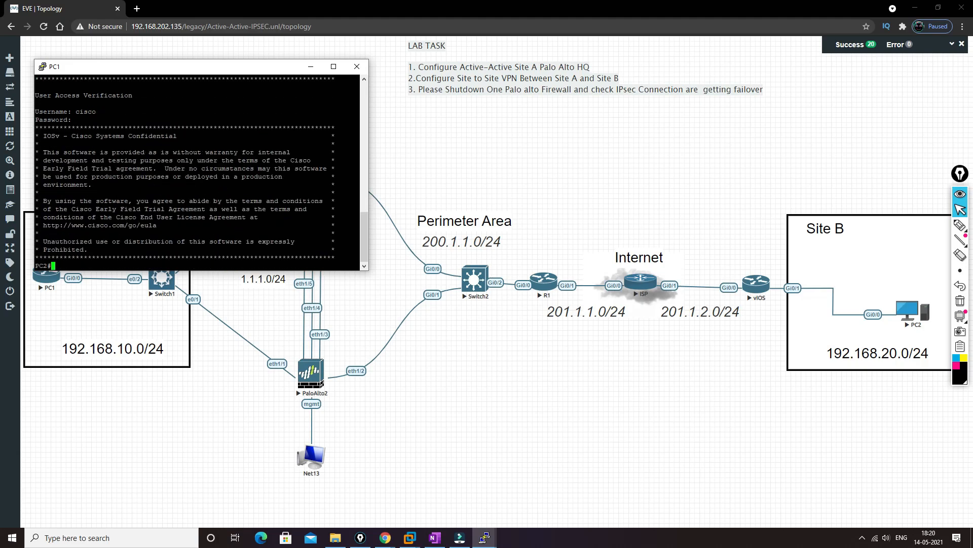
{"action": "key", "text": "Return"}
{"action": "key", "text": "Return"}
{"action": "key", "text": "Return"}
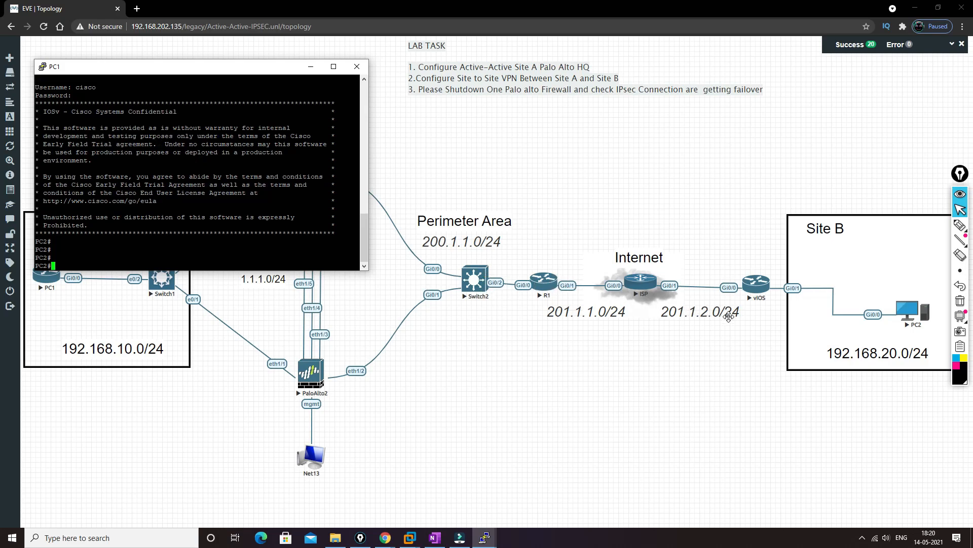
Step: Bring up the vIOS console, leave configuration mode on SiteB and turn off all debugging with "un all"
{"action": "mouse_move", "coordinate": [483, 535]}
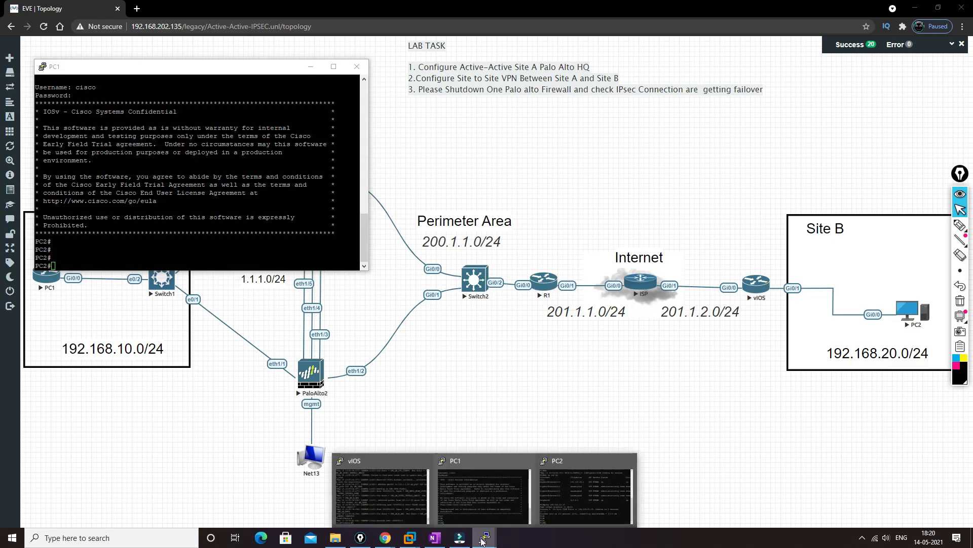
{"action": "left_click", "coordinate": [373, 497]}
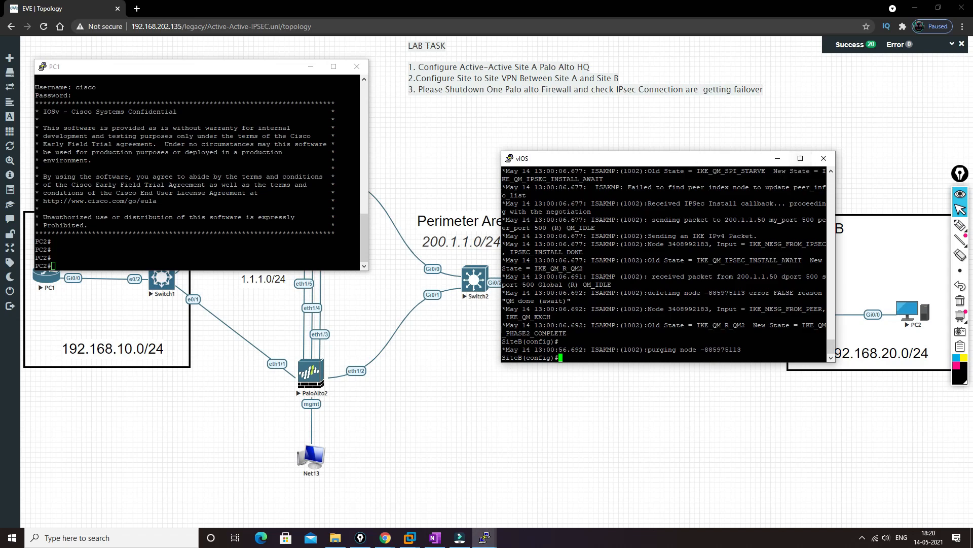
{"action": "key", "text": "Return"}
{"action": "key", "text": "Return"}
{"action": "key", "text": "Return"}
{"action": "key", "text": "Return"}
{"action": "key", "text": "Return"}
{"action": "key", "text": "Return"}
{"action": "key", "text": "Return"}
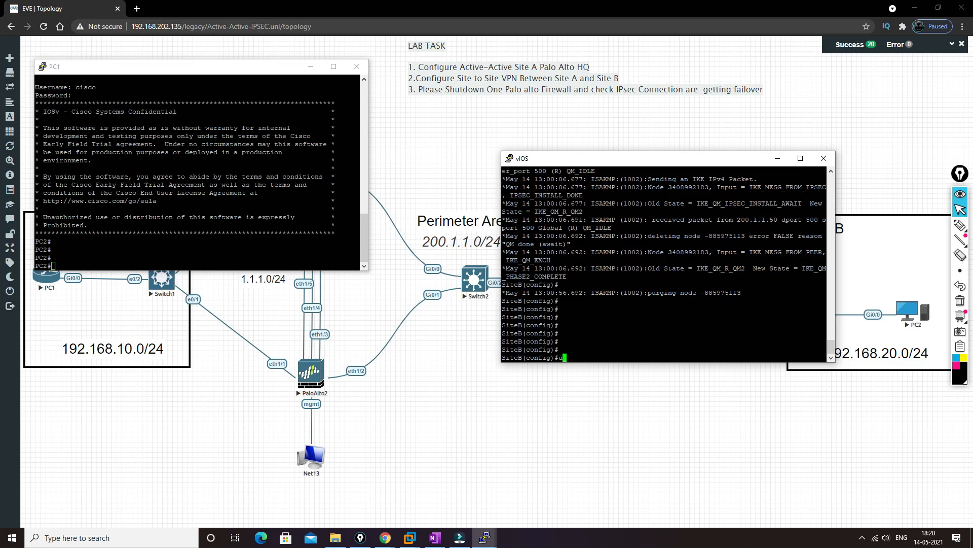
{"action": "type", "text": "un all"}
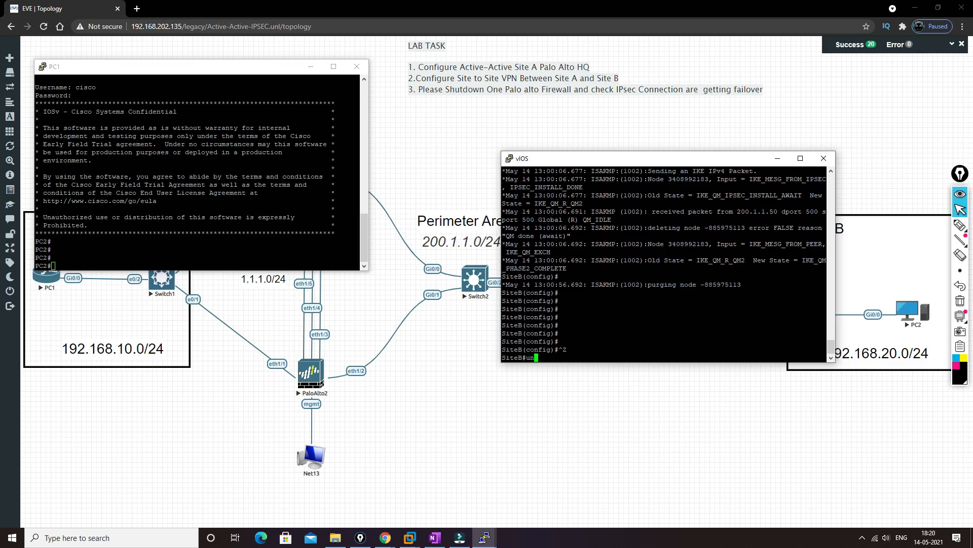
{"action": "key", "text": "Return"}
{"action": "key", "text": "Return"}
{"action": "key", "text": "Return"}
Step: Show SiteB's crypto configuration with "sh run | sec cry" and review the ISAKMP policy, pre-shared key line, transform set and crypto map
{"action": "key", "text": "Return"}
{"action": "key", "text": "Return"}
{"action": "key", "text": "Return"}
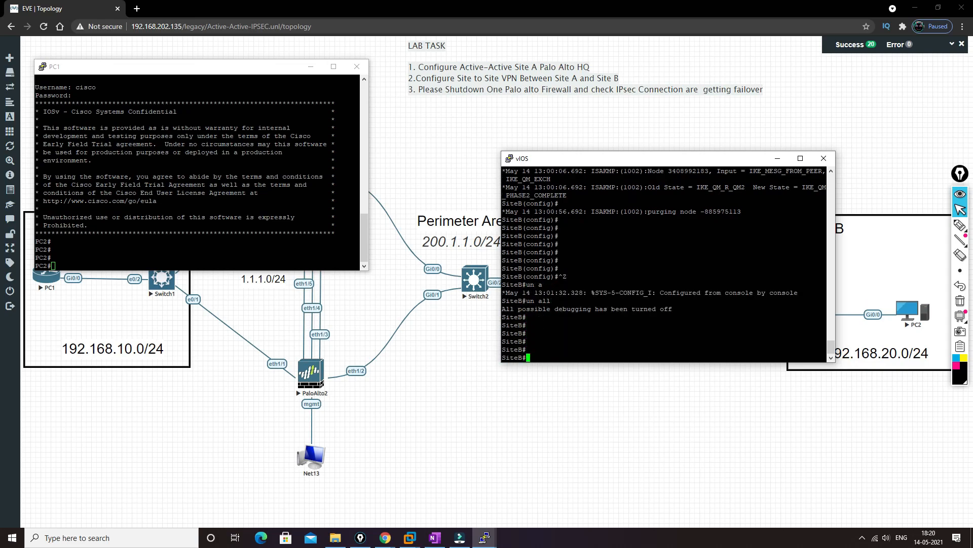
{"action": "type", "text": "sh run | sec cry"}
{"action": "key", "text": "Return"}
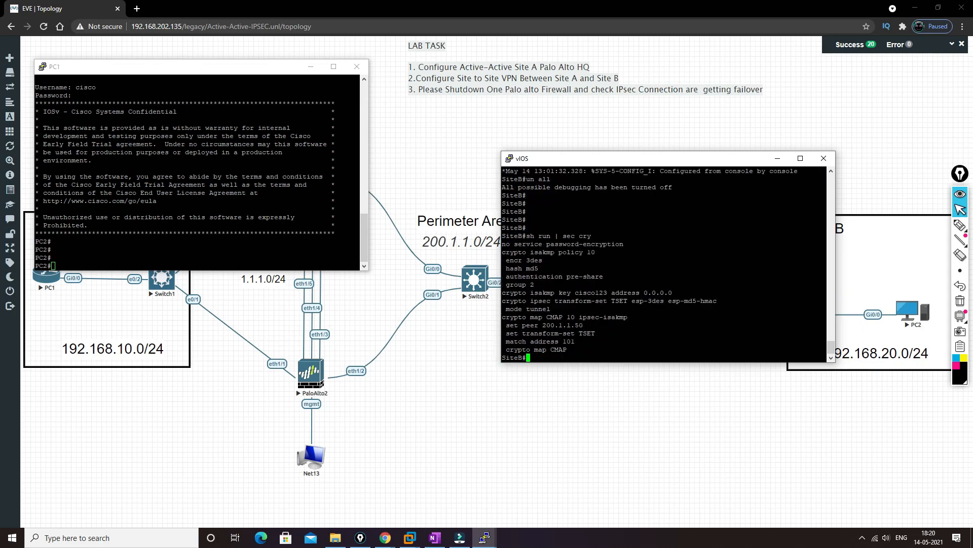
{"action": "left_click_drag", "start_coordinate": [502, 252], "coordinate": [595, 252]}
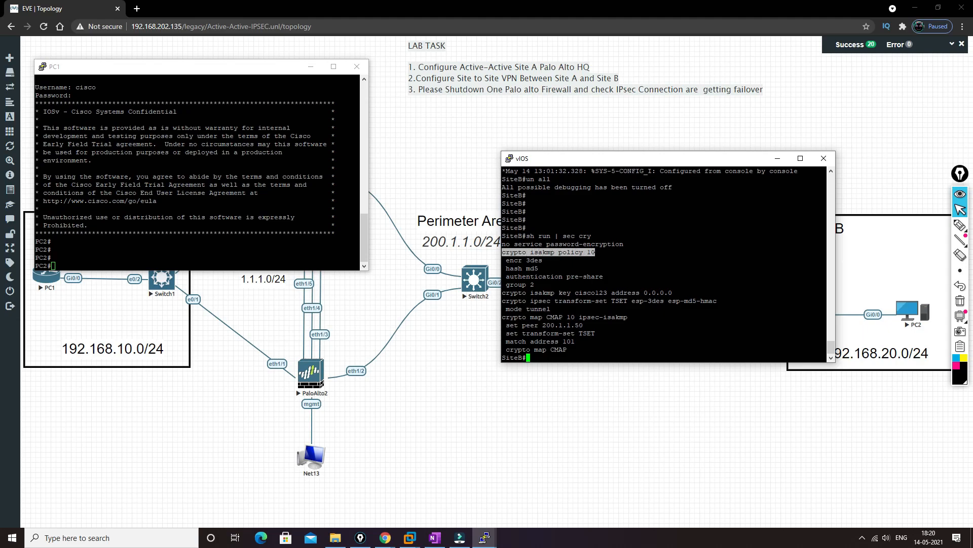
{"action": "left_click_drag", "start_coordinate": [506, 260], "coordinate": [600, 276]}
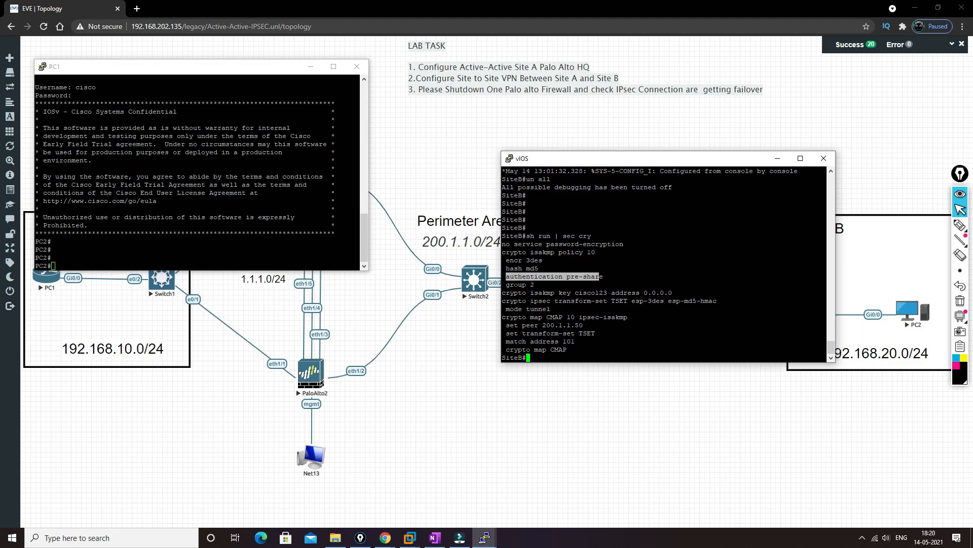
{"action": "left_click_drag", "start_coordinate": [506, 284], "coordinate": [541, 290]}
{"action": "left_click", "coordinate": [540, 289]}
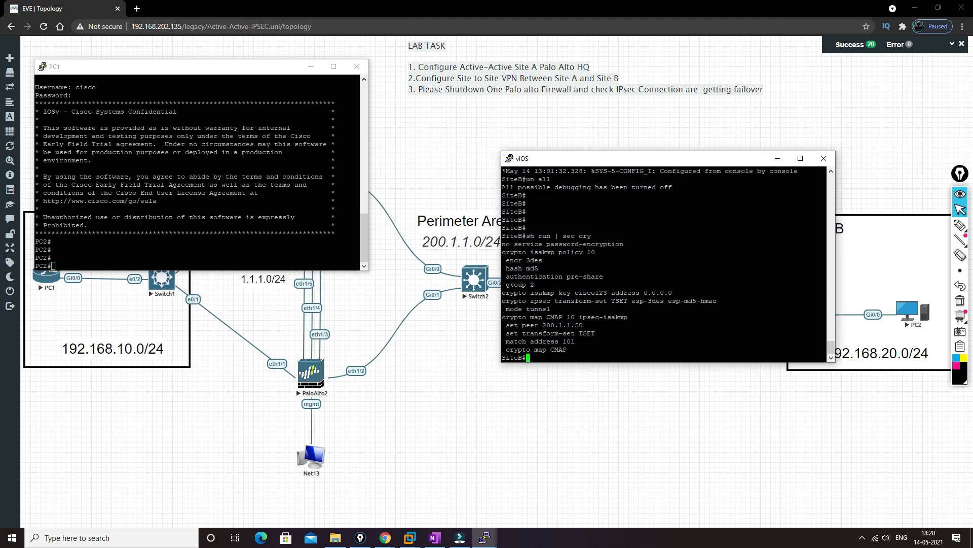
{"action": "mouse_move", "coordinate": [522, 252]}
{"action": "left_mouse_down"}
{"action": "mouse_move", "coordinate": [527, 285]}
{"action": "mouse_move", "coordinate": [540, 286]}
{"action": "mouse_move", "coordinate": [506, 254]}
{"action": "left_mouse_up"}
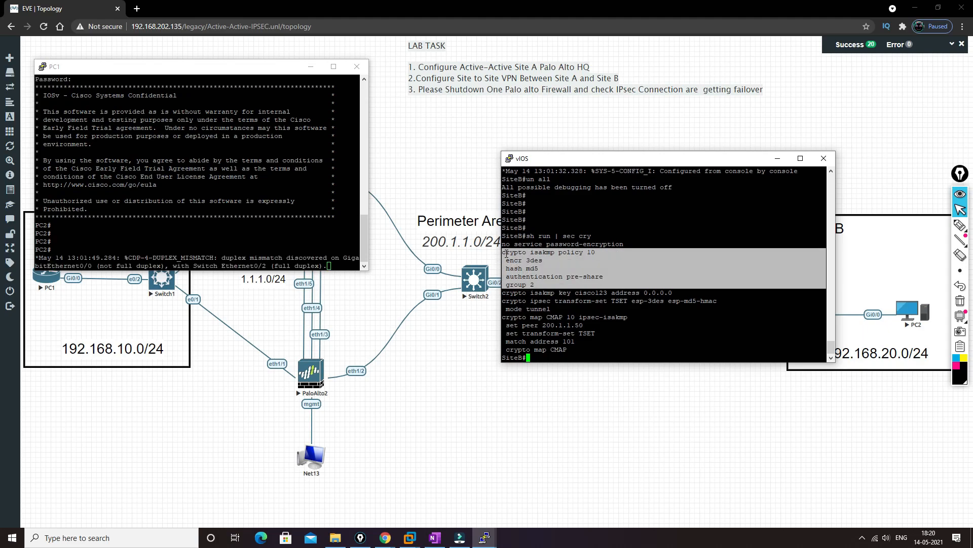
{"action": "left_click_drag", "start_coordinate": [502, 292], "coordinate": [672, 293]}
{"action": "left_click_drag", "start_coordinate": [503, 301], "coordinate": [712, 301]}
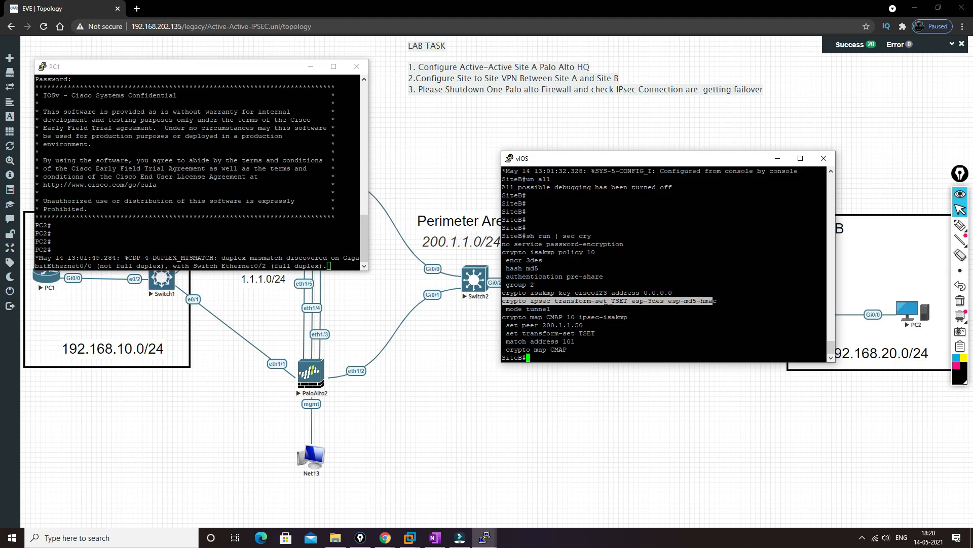
{"action": "left_click_drag", "start_coordinate": [502, 317], "coordinate": [591, 340]}
{"action": "left_click", "coordinate": [590, 348]}
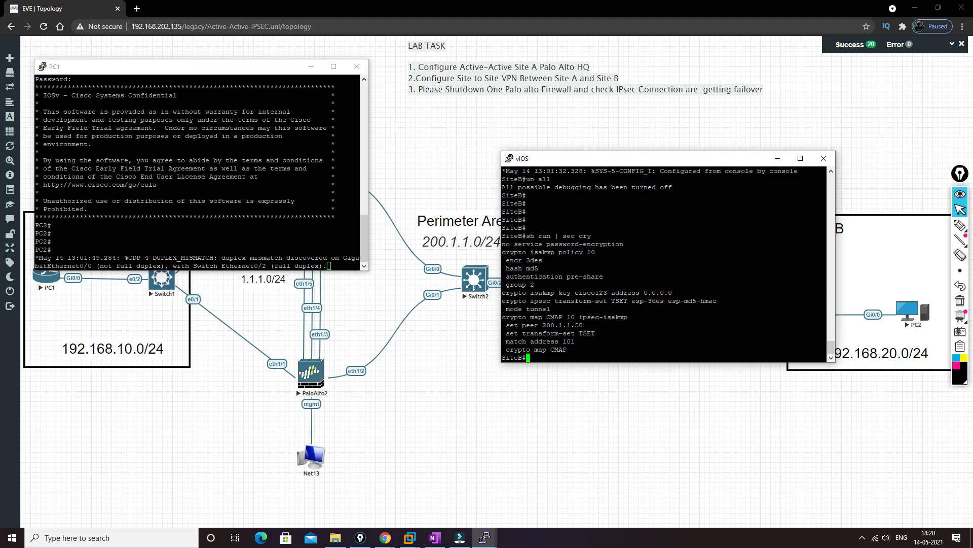
Step: List SiteB's access lists with "sh access-lists" and examine the permit entry, moving the console clear of the Site B part of the topology
{"action": "type", "text": "sh acces"}
{"action": "key", "text": "Tab"}
{"action": "type", "text": "l"}
{"action": "key", "text": "Tab"}
{"action": "key", "text": "Return"}
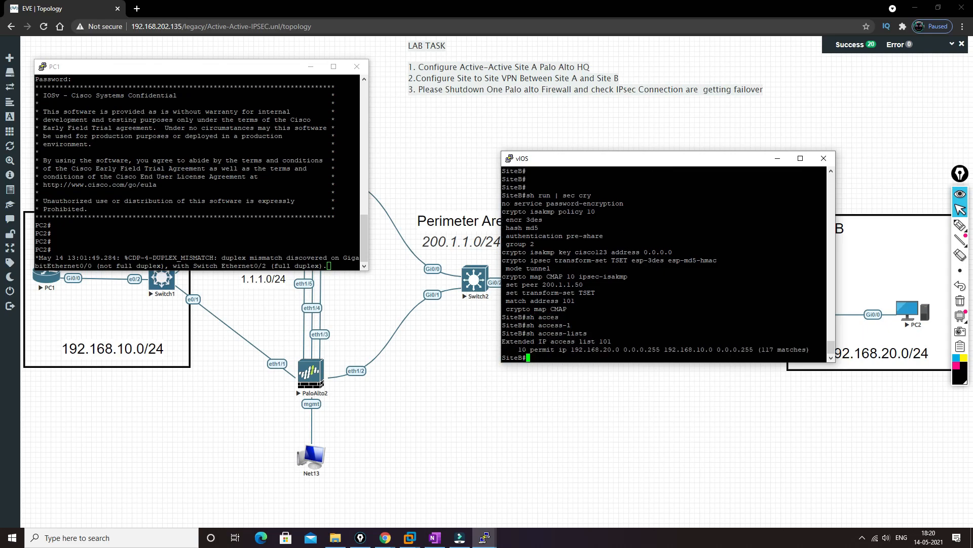
{"action": "left_click_drag", "start_coordinate": [572, 350], "coordinate": [717, 349]}
{"action": "left_click_drag", "start_coordinate": [738, 163], "coordinate": [621, 129]}
{"action": "left_click", "coordinate": [582, 315]}
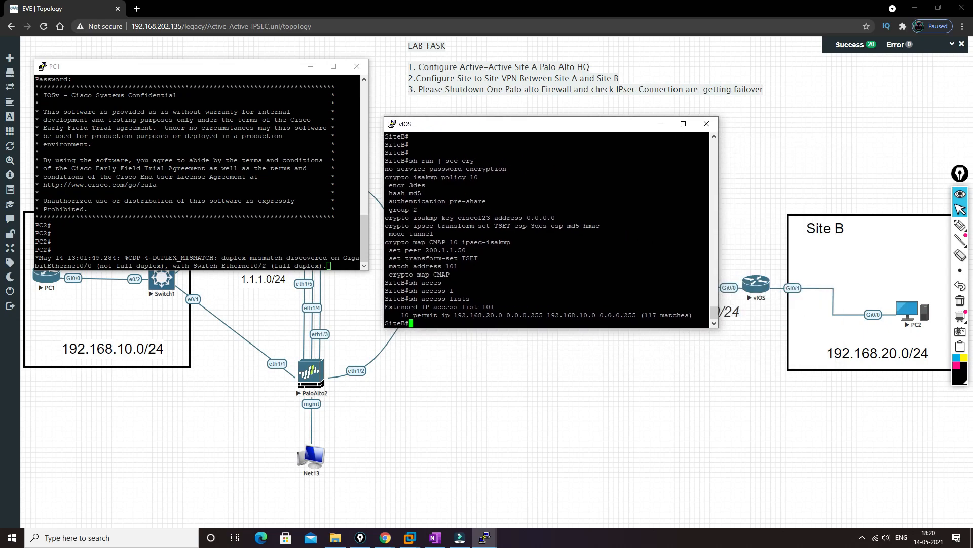
Step: Show the running configuration of SiteB's interface g0/0, check its crypto map line and minimize the vIOS console
{"action": "type", "text": "sh run in"}
{"action": "key", "text": "Tab"}
{"action": "type", "text": "g0"}
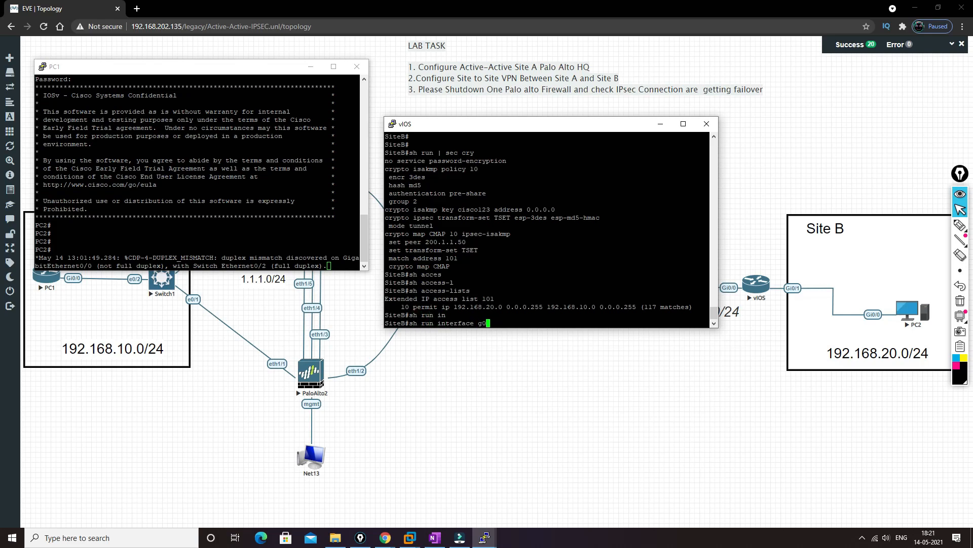
{"action": "type", "text": "/0"}
{"action": "key", "text": "Return"}
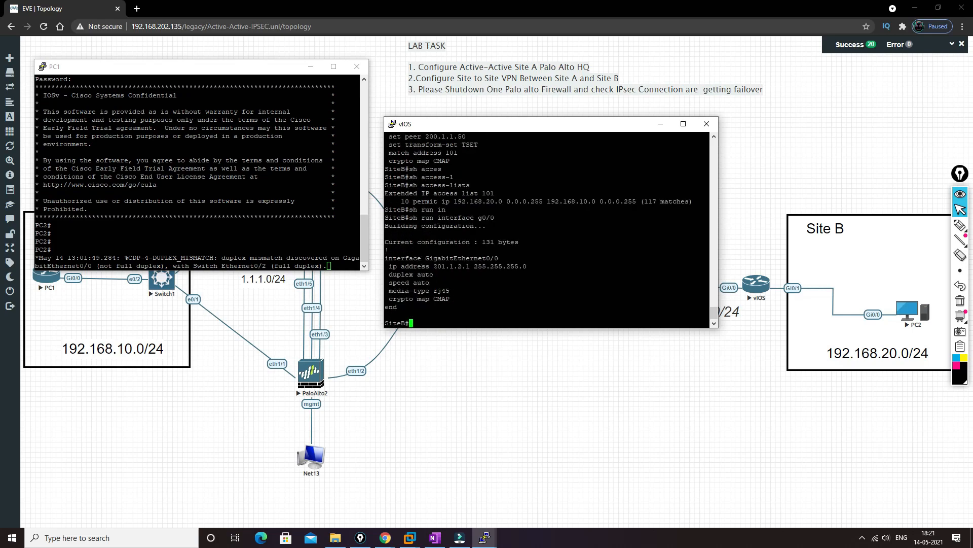
{"action": "left_click_drag", "start_coordinate": [388, 298], "coordinate": [445, 299]}
{"action": "left_click", "coordinate": [661, 123]}
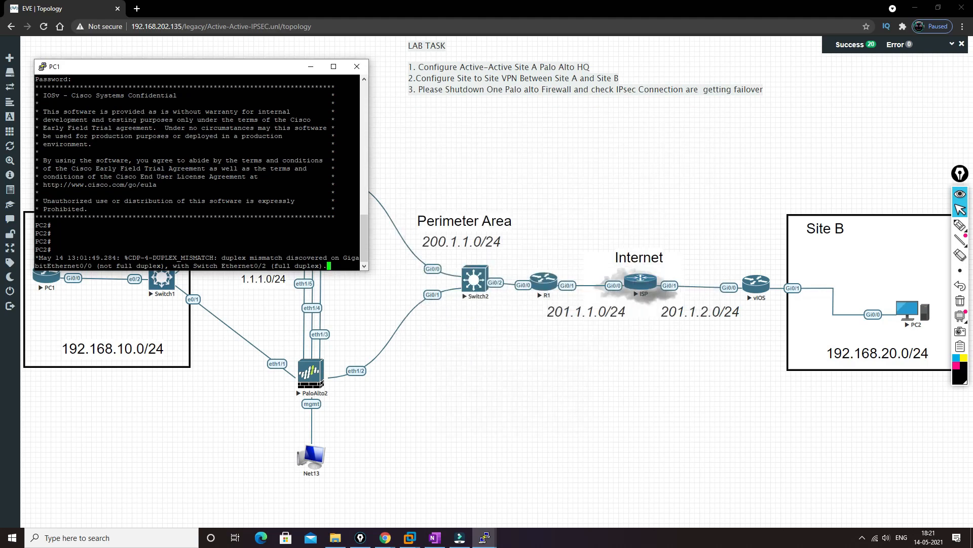
Step: Check that PC1's Telnet session to PC2 still responds at the PC2 prompt
{"action": "key", "text": "Return"}
{"action": "key", "text": "Return"}
{"action": "key", "text": "Return"}
{"action": "key", "text": "Return"}
{"action": "key", "text": "Return"}
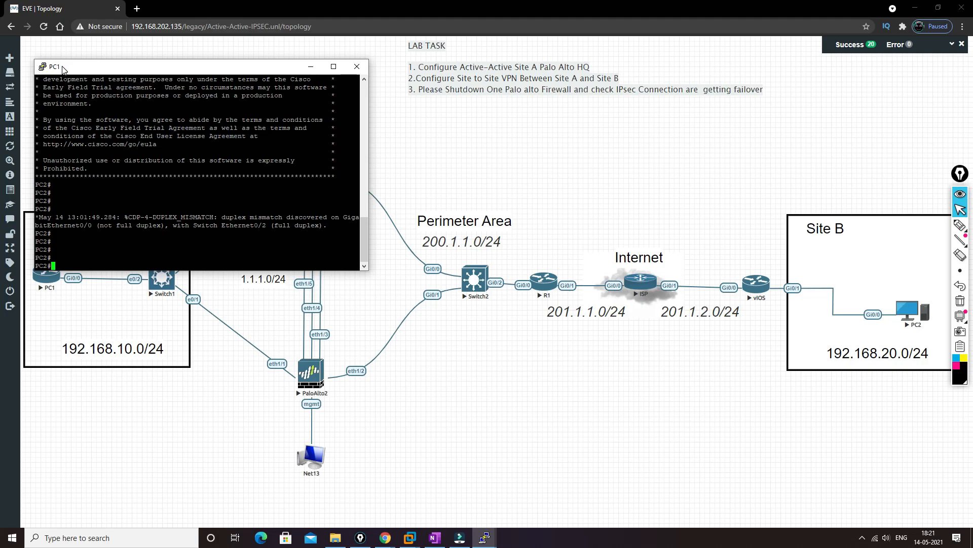
{"action": "double_click", "coordinate": [46, 257]}
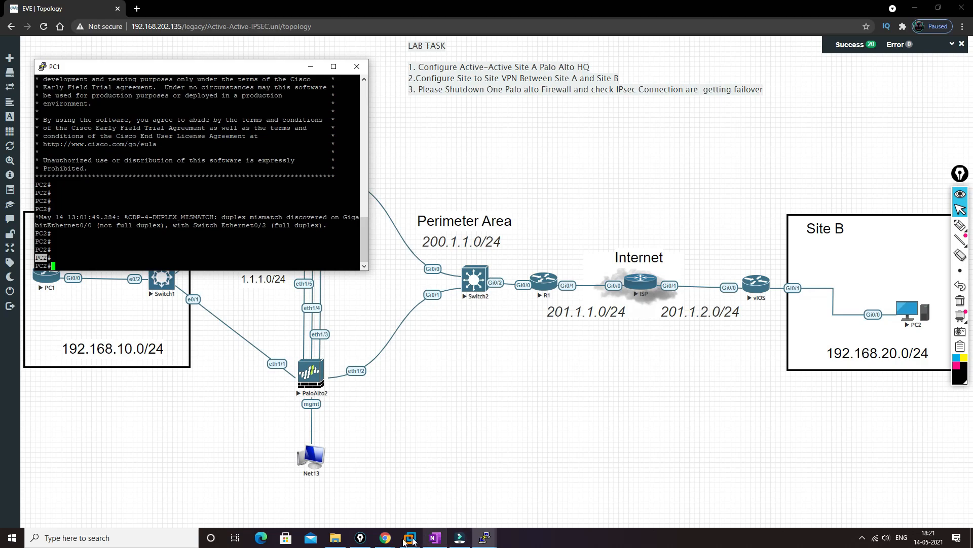
Step: Switch to the PA-VM web interface at 192.168.202.130, check its HA status and suspend the local device for high availability
{"action": "mouse_move", "coordinate": [382, 539]}
{"action": "left_click", "coordinate": [439, 490]}
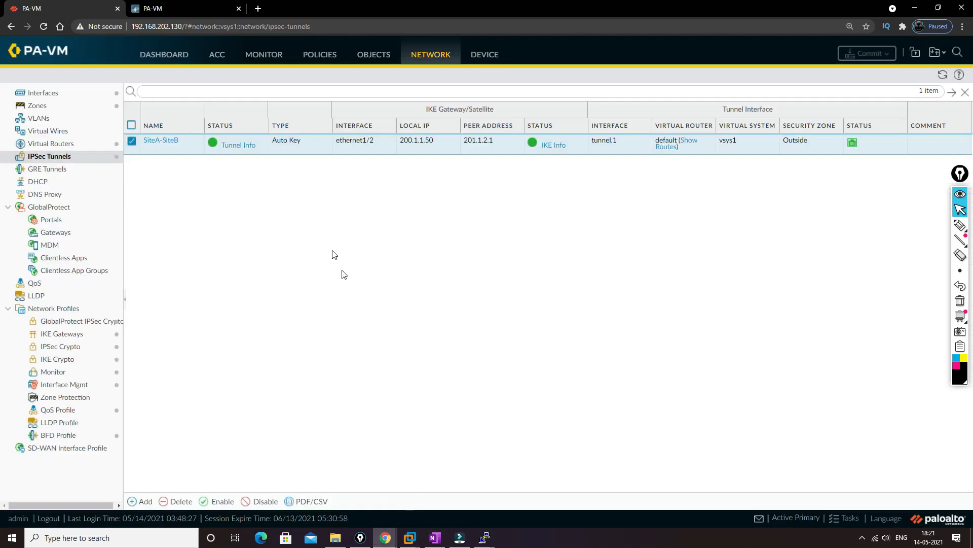
{"action": "left_click", "coordinate": [165, 61]}
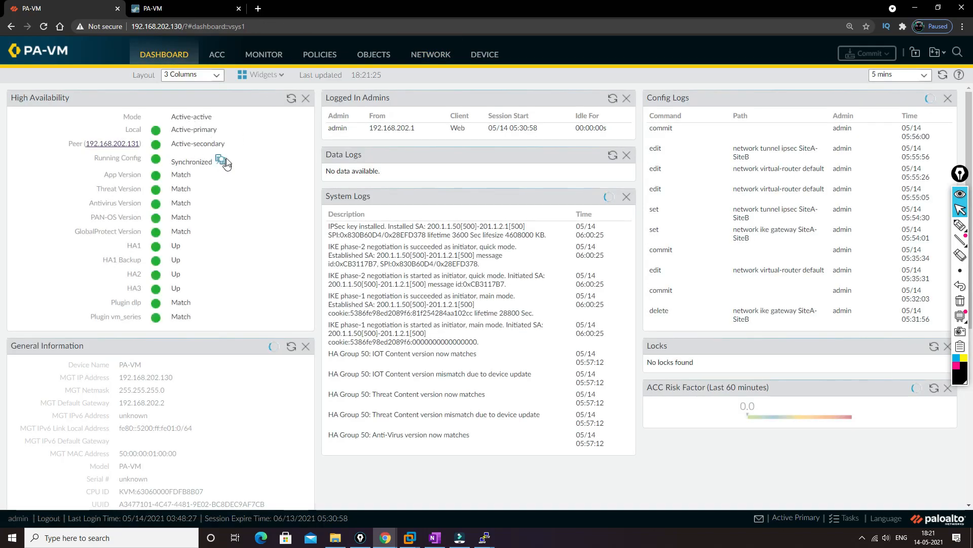
{"action": "left_click", "coordinate": [479, 56]}
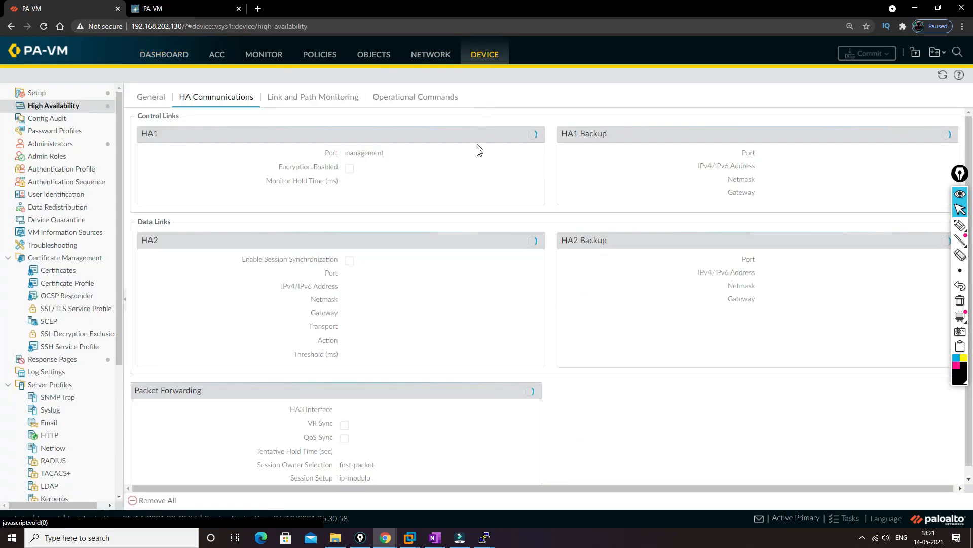
{"action": "left_click", "coordinate": [507, 101]}
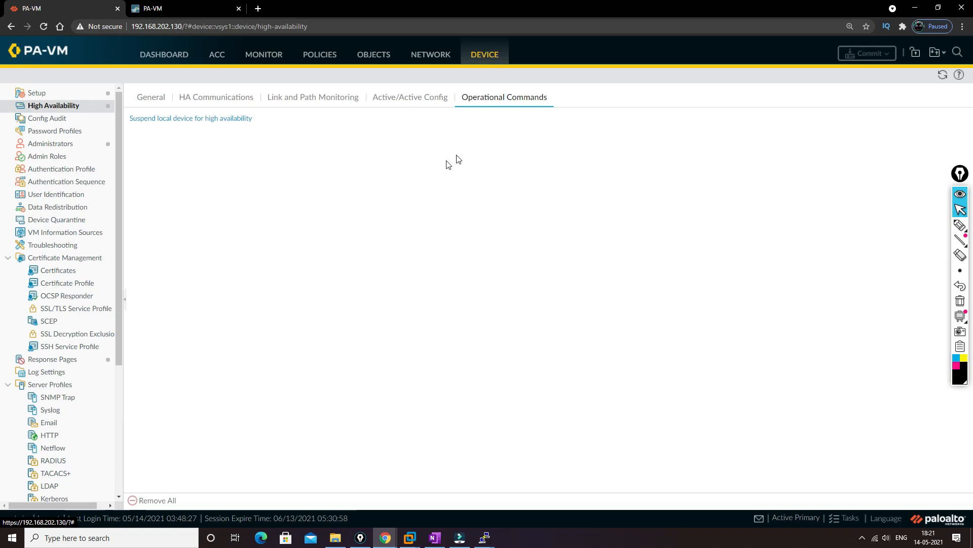
{"action": "left_click", "coordinate": [190, 120]}
{"action": "left_click", "coordinate": [457, 307]}
Step: Check the local and peer High Availability states on the dashboards of both firewalls, 192.168.202.130 and 192.168.202.131
{"action": "left_click", "coordinate": [158, 56]}
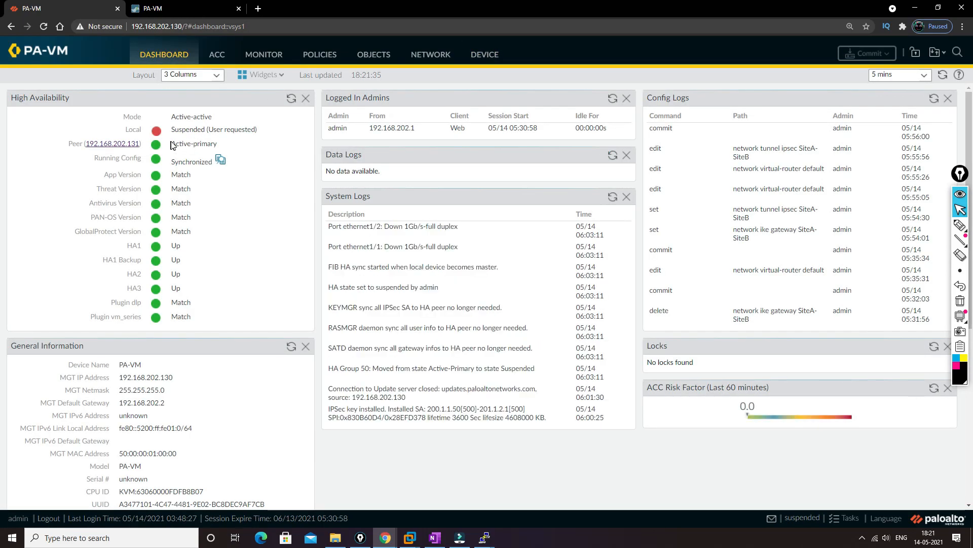
{"action": "left_click_drag", "start_coordinate": [171, 143], "coordinate": [222, 148]}
{"action": "left_click", "coordinate": [184, 5]}
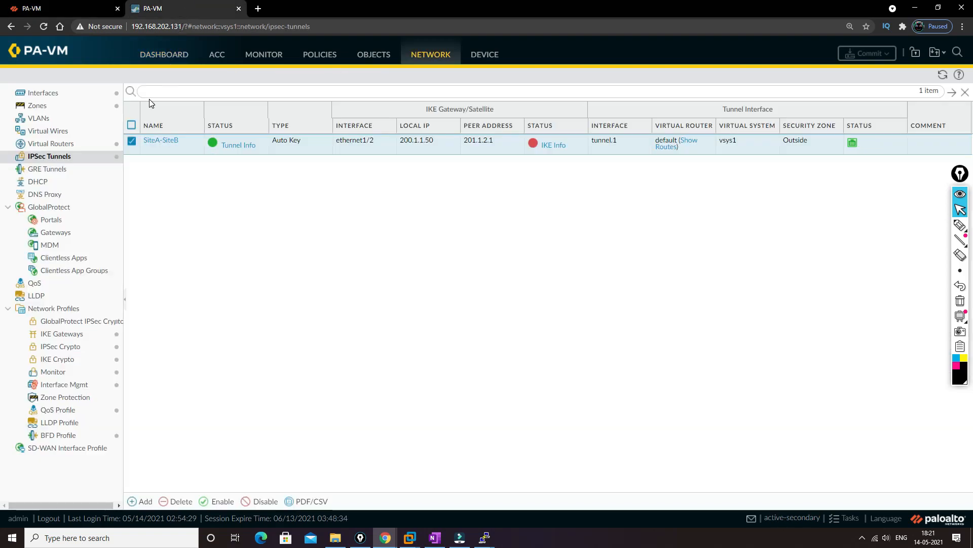
{"action": "left_click", "coordinate": [164, 55]}
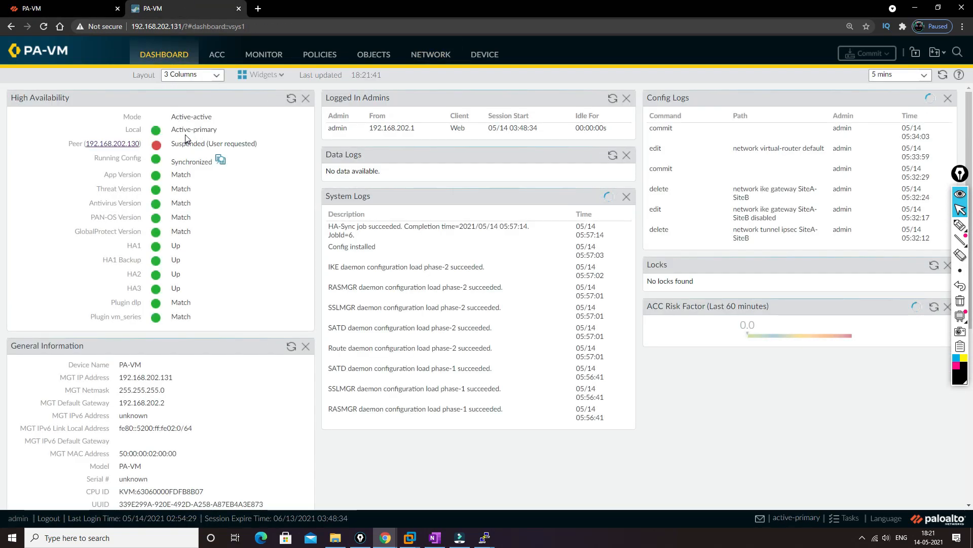
{"action": "left_click_drag", "start_coordinate": [172, 130], "coordinate": [217, 131]}
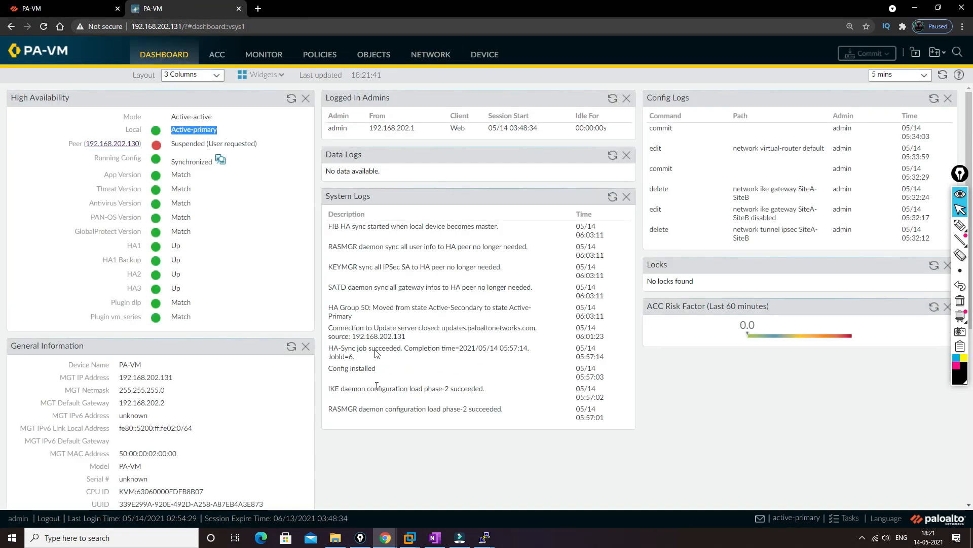
Step: Return to the PC1 console and run "sh ip int br" in the PC2 Telnet session, examining the GigabitEthernet0/0 address
{"action": "left_click", "coordinate": [484, 536]}
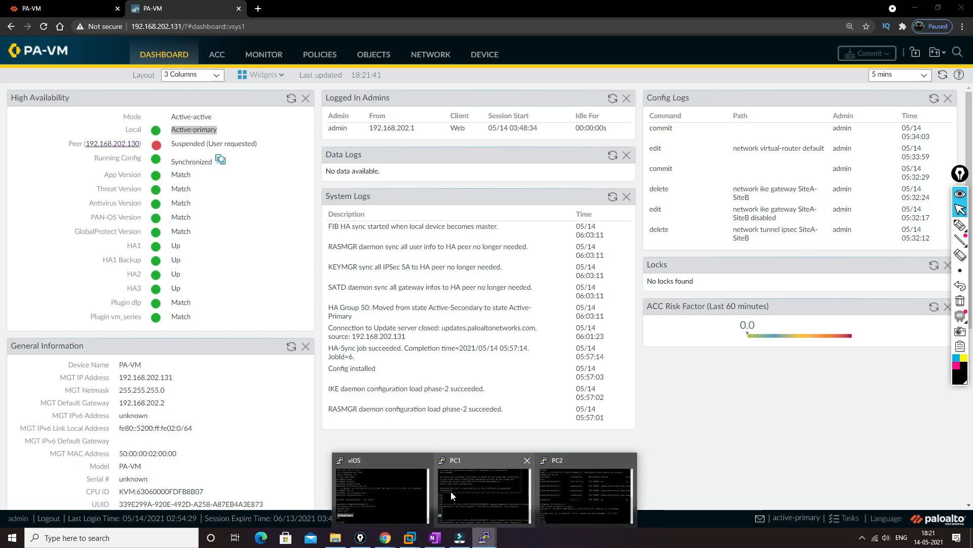
{"action": "left_click", "coordinate": [451, 491]}
{"action": "key", "text": "Return"}
{"action": "key", "text": "Return"}
{"action": "key", "text": "Return"}
{"action": "key", "text": "Return"}
{"action": "key", "text": "Return"}
{"action": "key", "text": "Return"}
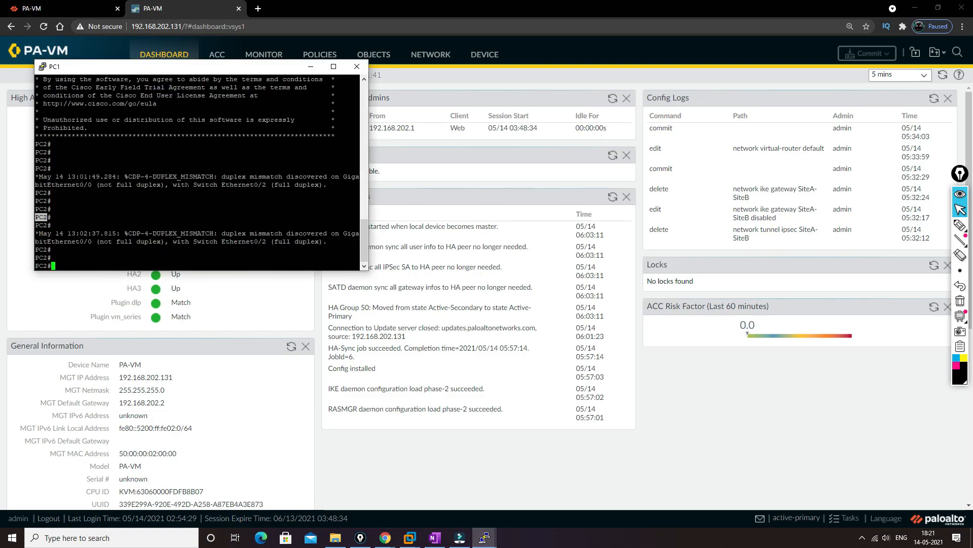
{"action": "type", "text": "sh "}
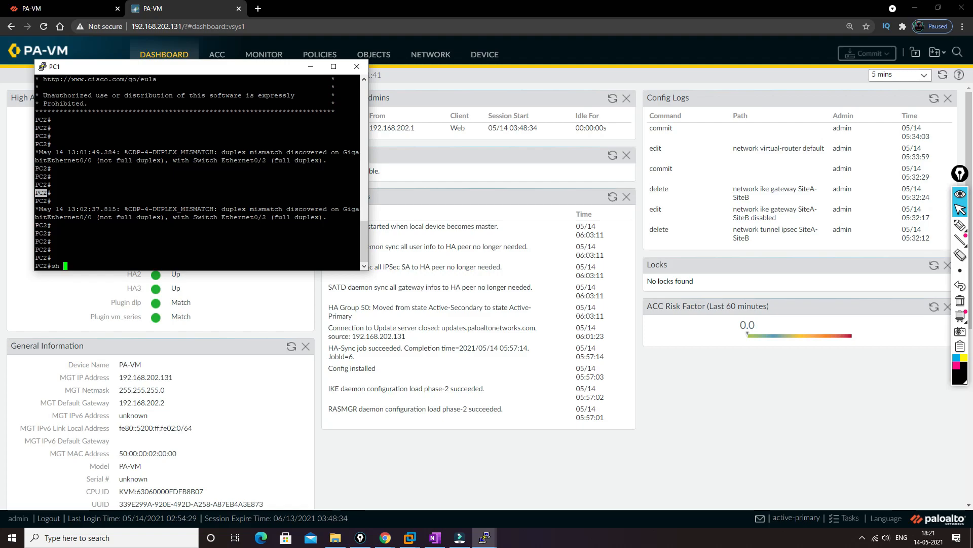
{"action": "type", "text": "ip int br"}
{"action": "key", "text": "Return"}
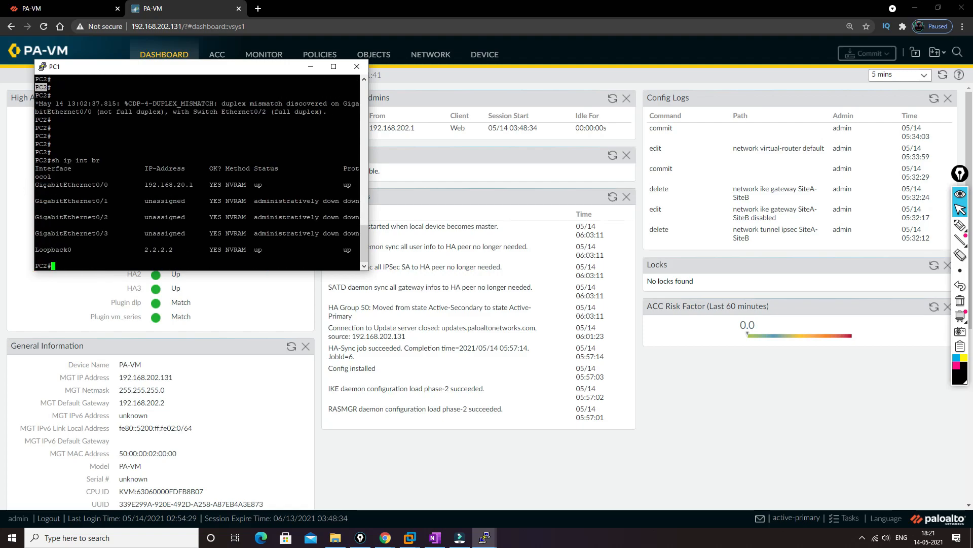
{"action": "left_click_drag", "start_coordinate": [35, 185], "coordinate": [196, 186]}
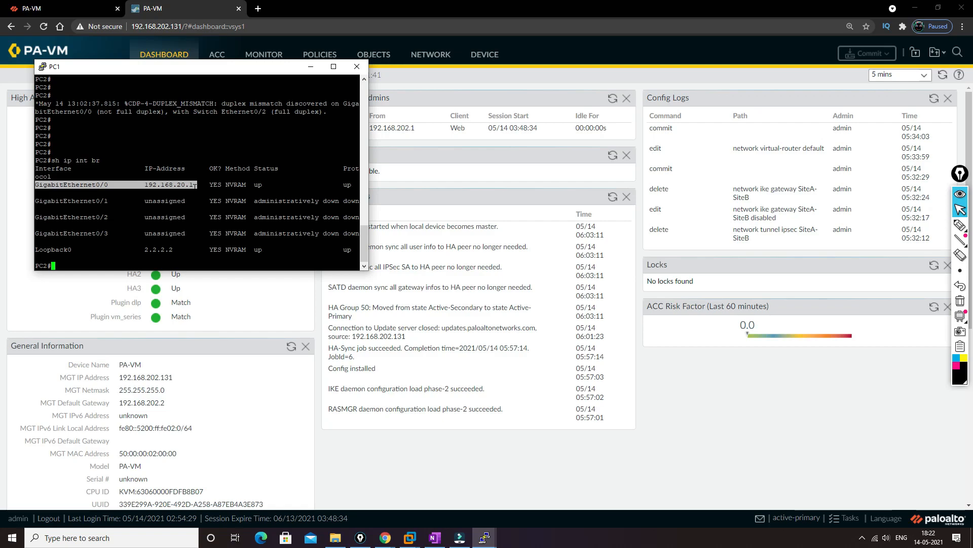
Step: Minimize the PC1 console, look at the 192.168.202.130 firewall's dashboard and return to the EVE topology window
{"action": "left_click", "coordinate": [311, 66]}
{"action": "left_click", "coordinate": [69, 5]}
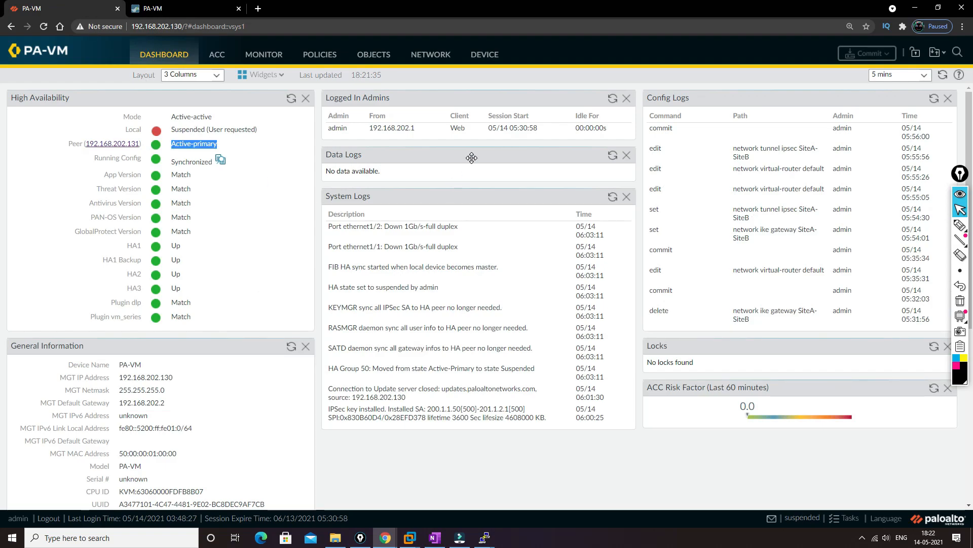
{"action": "key", "text": "alt+Tab"}
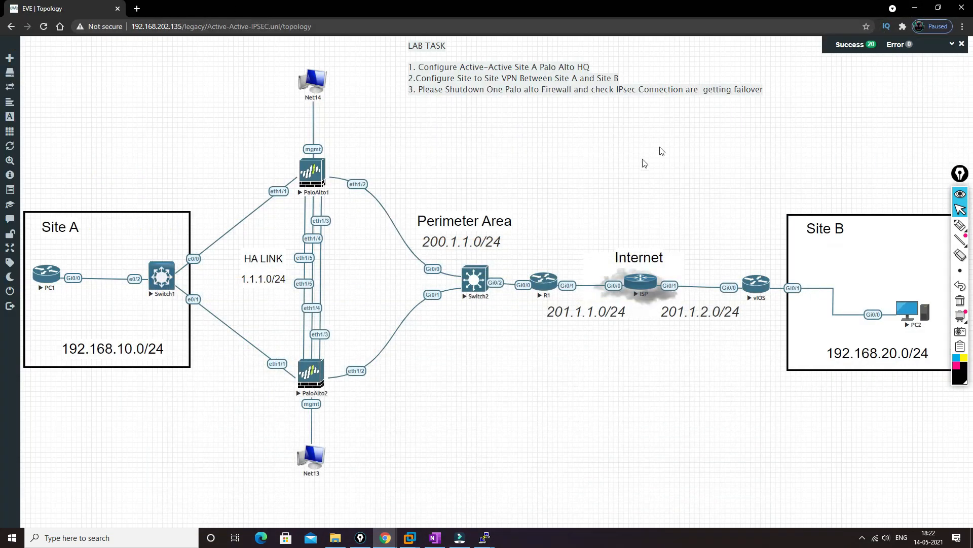